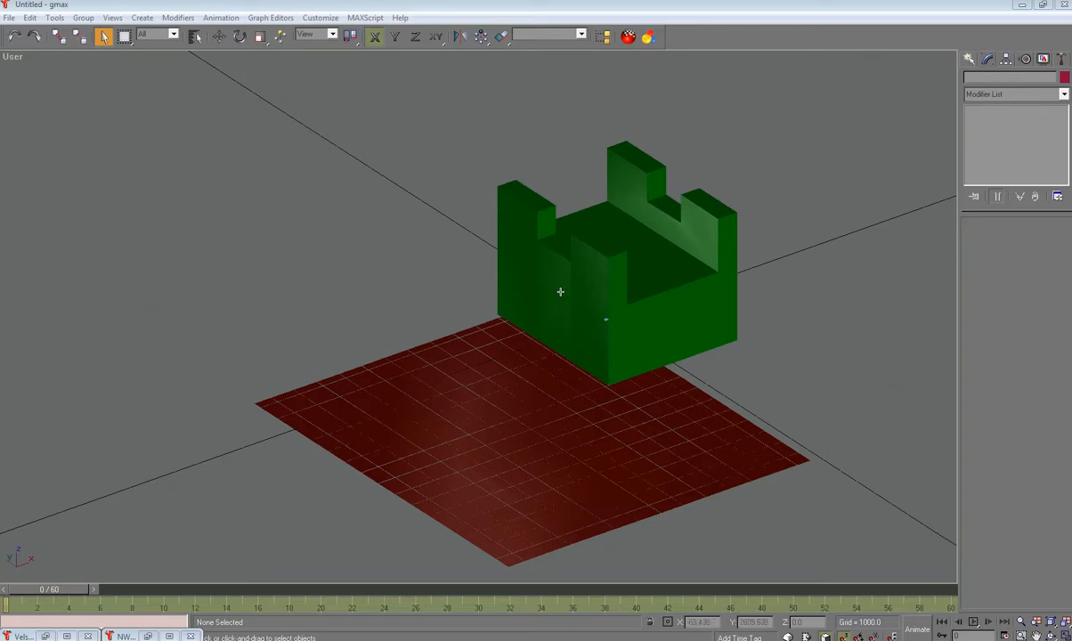
Step: Orbit to a near-front view and select the red Plane01 ground plane
{"action": "middle_click_drag", "start_coordinate": [547, 287], "coordinate": [638, 347], "text": "alt"}
{"action": "left_click", "coordinate": [638, 348]}
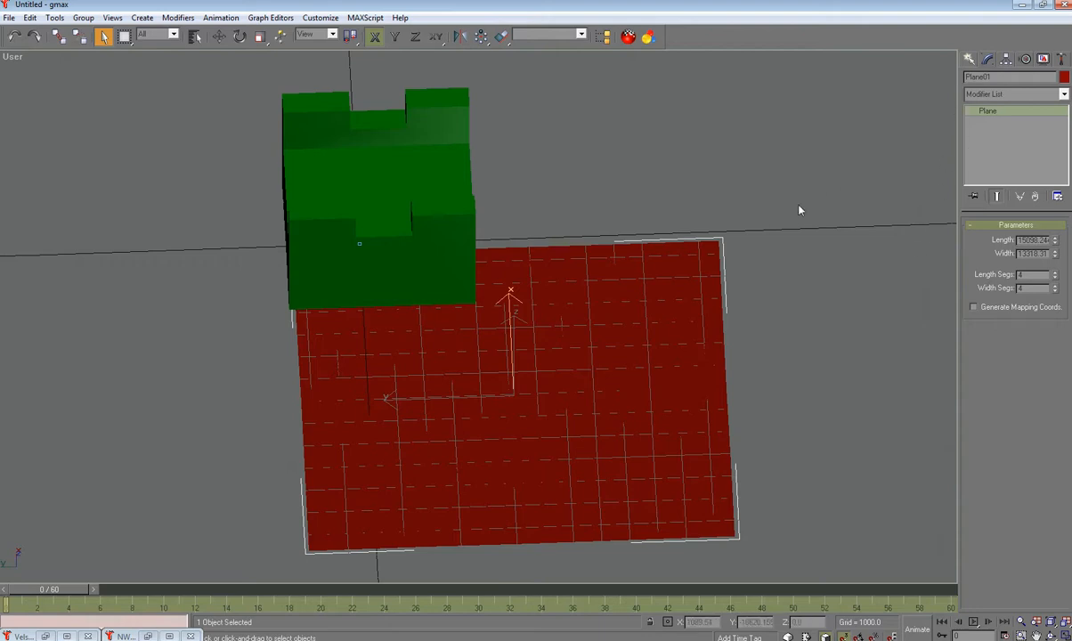
Step: Convert the red plane to an editable mesh
{"action": "right_click", "coordinate": [769, 216]}
{"action": "mouse_move", "coordinate": [802, 317]}
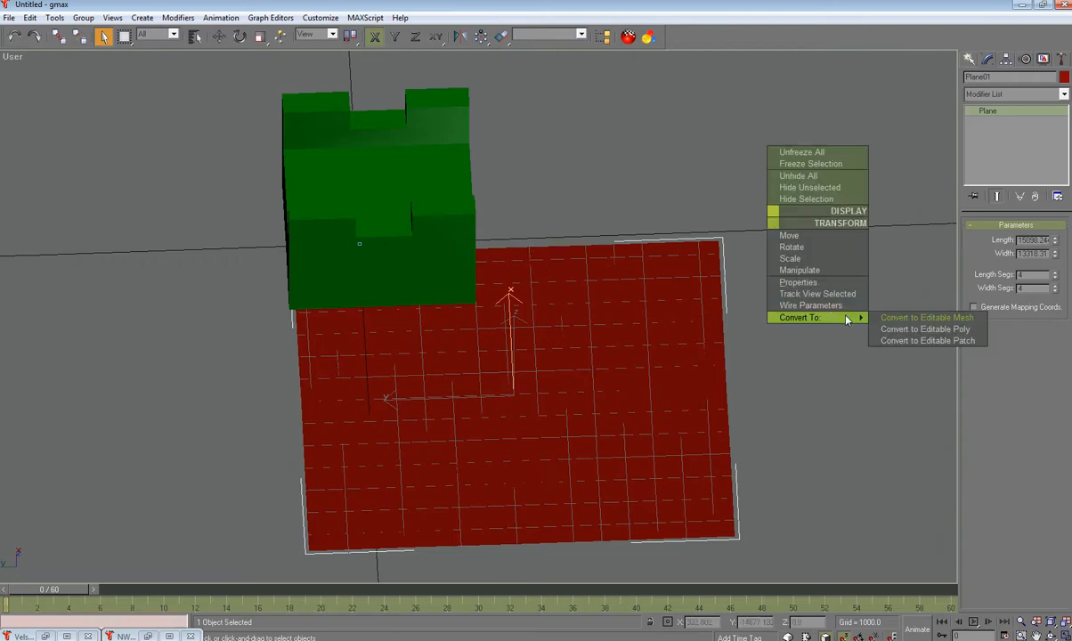
{"action": "left_click", "coordinate": [895, 321]}
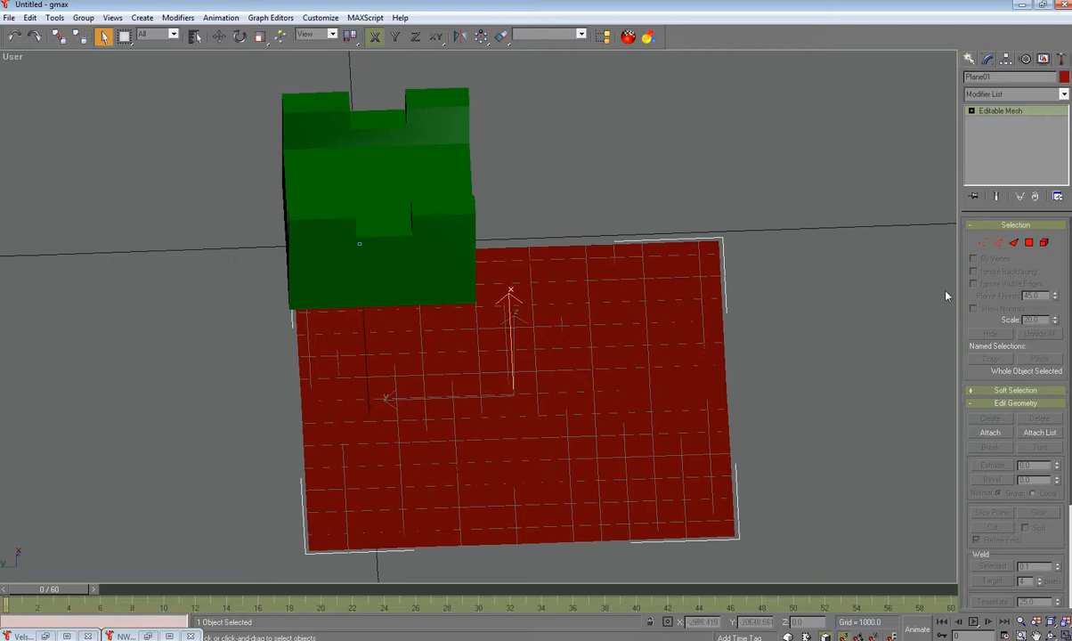
Step: Delete the plane's lower and right vertices, keeping only a small strip
{"action": "key", "text": "1"}
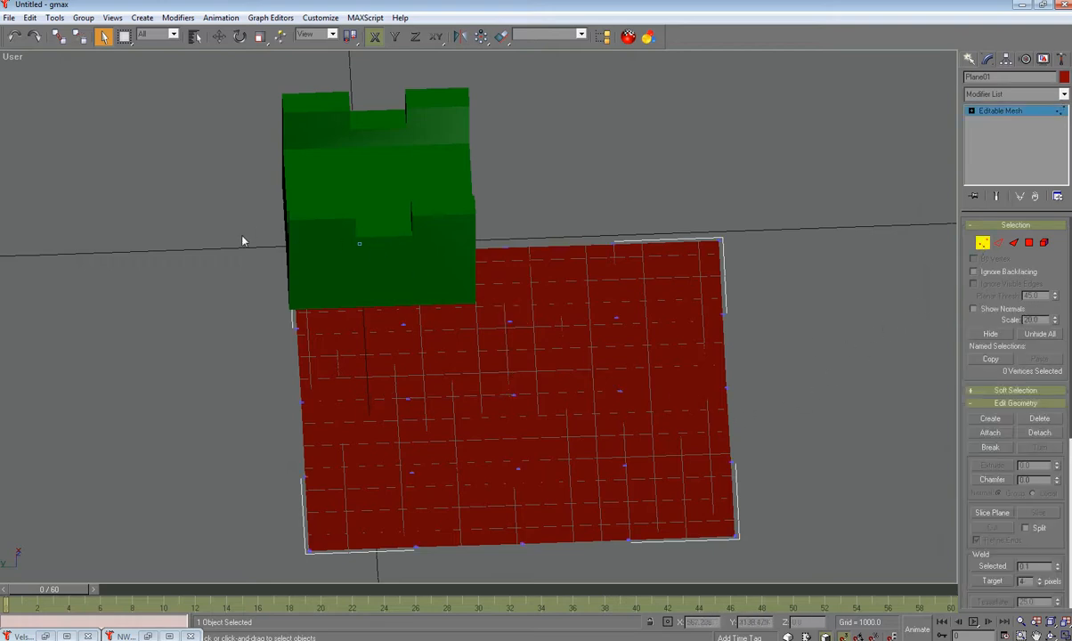
{"action": "left_click_drag", "start_coordinate": [248, 365], "coordinate": [944, 579]}
{"action": "key", "text": "Delete"}
{"action": "left_click_drag", "start_coordinate": [876, 165], "coordinate": [478, 495]}
{"action": "key", "text": "Delete"}
{"action": "left_click_drag", "start_coordinate": [606, 122], "coordinate": [357, 460]}
Step: Drag the remaining plane vertices outward to widen and enlarge the patch
{"action": "left_click", "coordinate": [220, 37]}
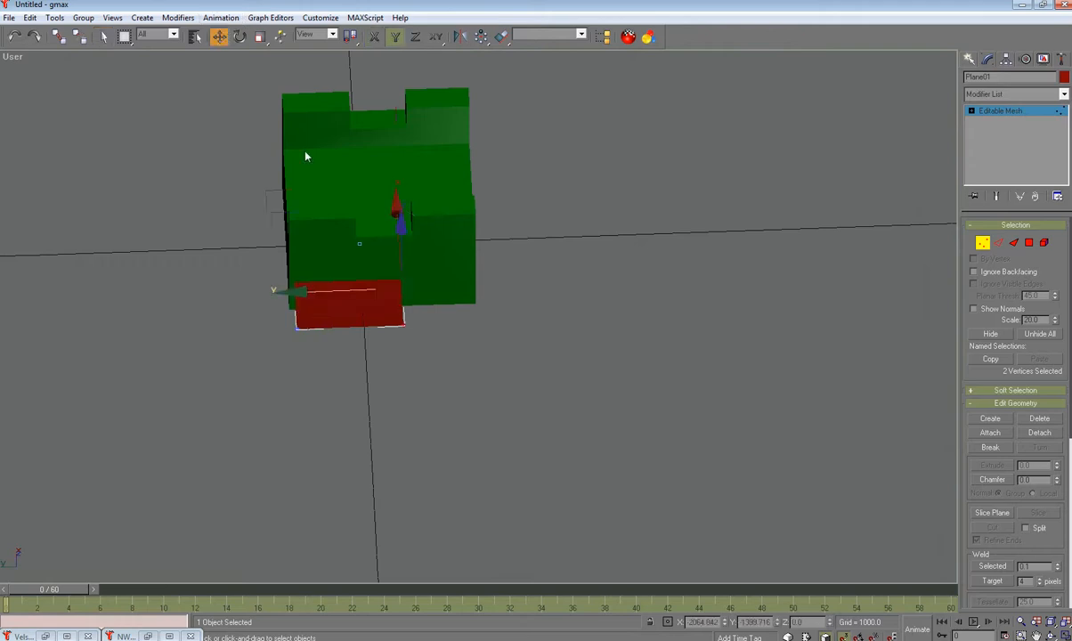
{"action": "left_click_drag", "start_coordinate": [330, 289], "coordinate": [442, 303]}
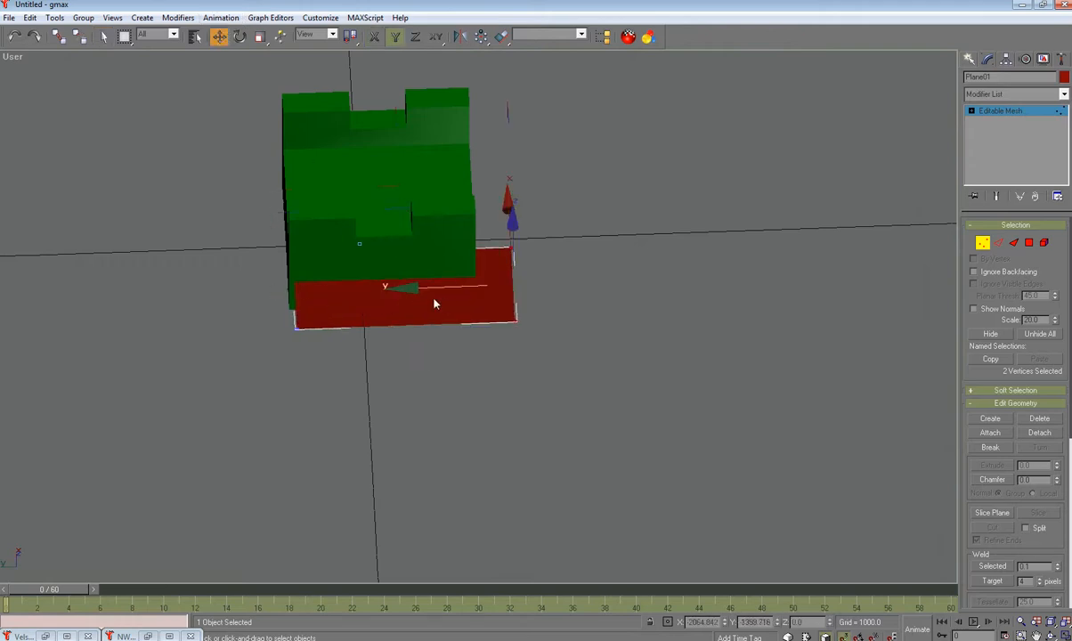
{"action": "left_click_drag", "start_coordinate": [207, 188], "coordinate": [313, 435]}
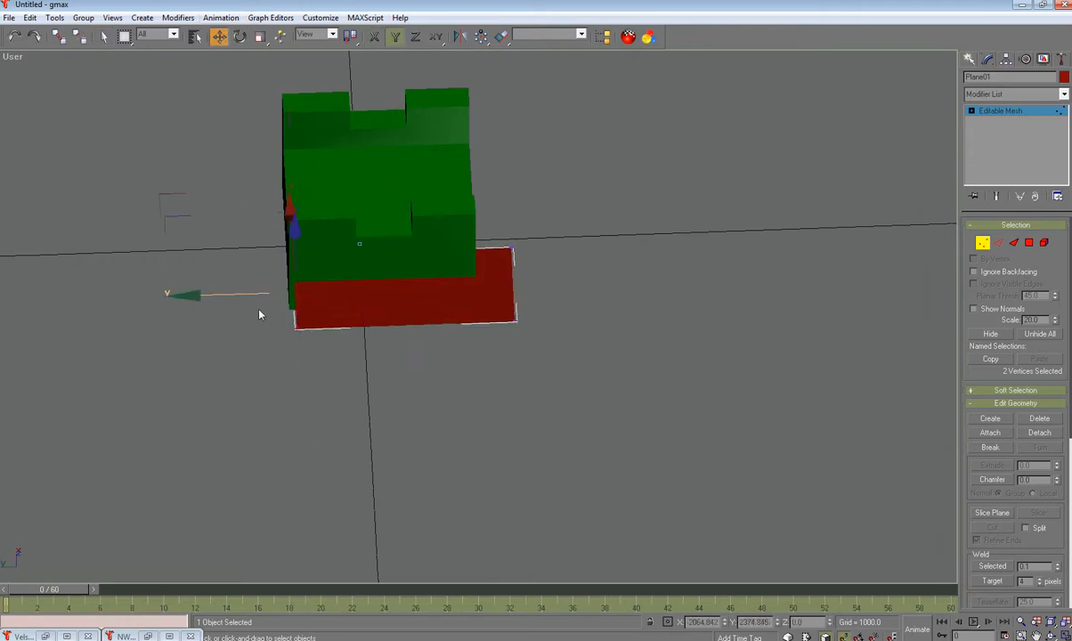
{"action": "left_click_drag", "start_coordinate": [237, 294], "coordinate": [197, 295]}
{"action": "left_click_drag", "start_coordinate": [143, 196], "coordinate": [552, 282]}
{"action": "left_click_drag", "start_coordinate": [373, 169], "coordinate": [367, 69]}
Step: Set the front plane vertices to X -500 and the left-edge vertices to Y 500
{"action": "left_click_drag", "start_coordinate": [156, 358], "coordinate": [583, 308]}
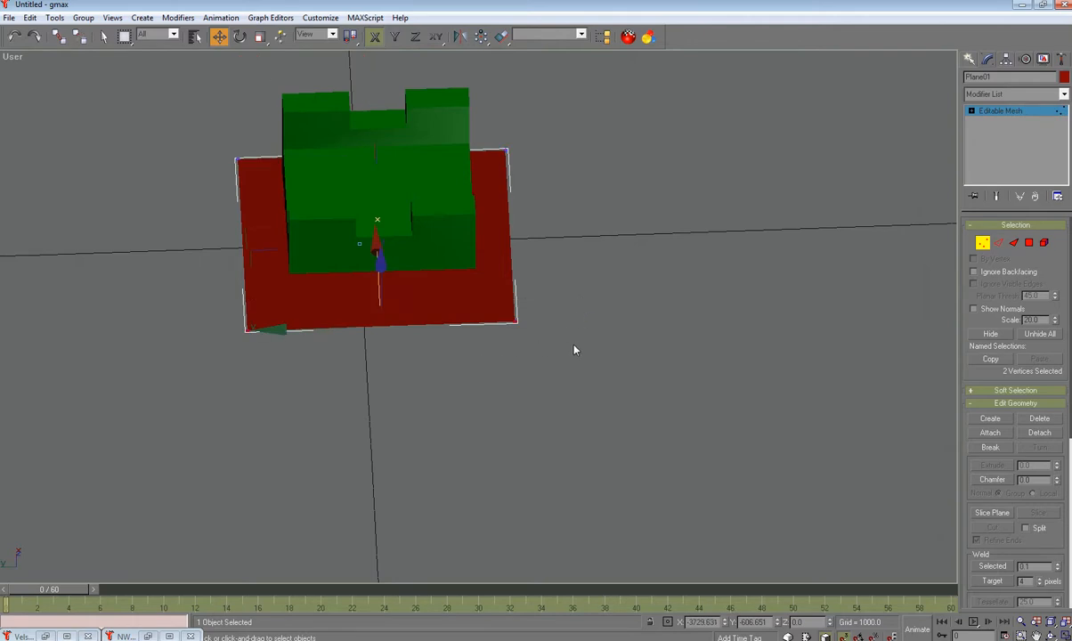
{"action": "double_click", "coordinate": [702, 622]}
{"action": "type", "text": "-500"}
{"action": "key", "text": "Return"}
{"action": "left_click_drag", "start_coordinate": [203, 134], "coordinate": [260, 326]}
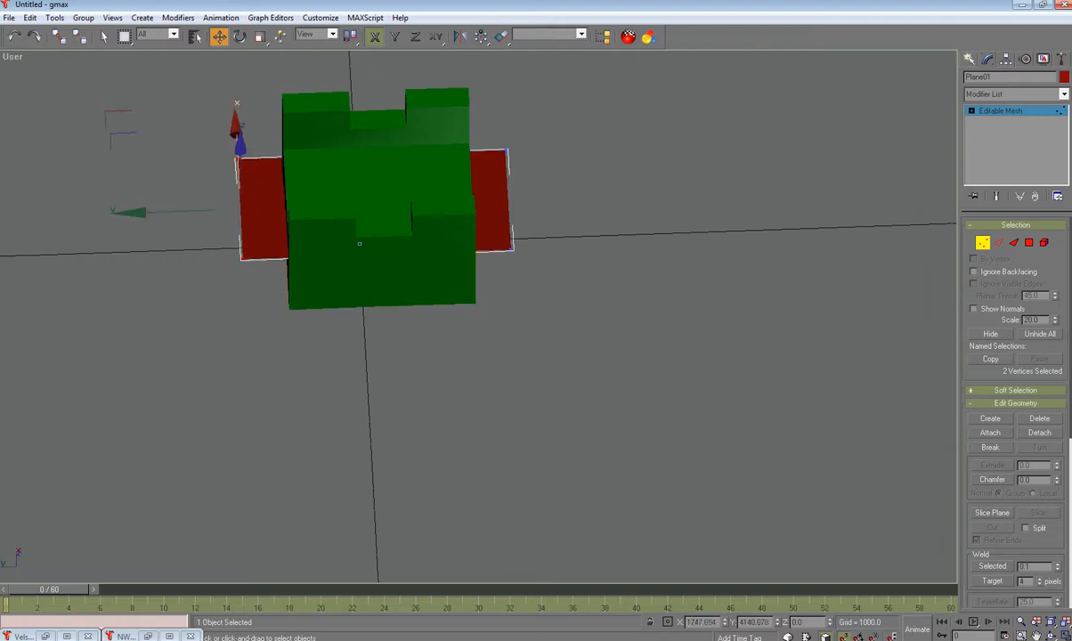
{"action": "left_click_drag", "start_coordinate": [773, 622], "coordinate": [667, 623]}
{"action": "type", "text": "500"}
{"action": "key", "text": "Return"}
Step: Set the right-edge plane vertices to Y -500 and the two left vertices to X 500
{"action": "left_click_drag", "start_coordinate": [596, 125], "coordinate": [498, 312]}
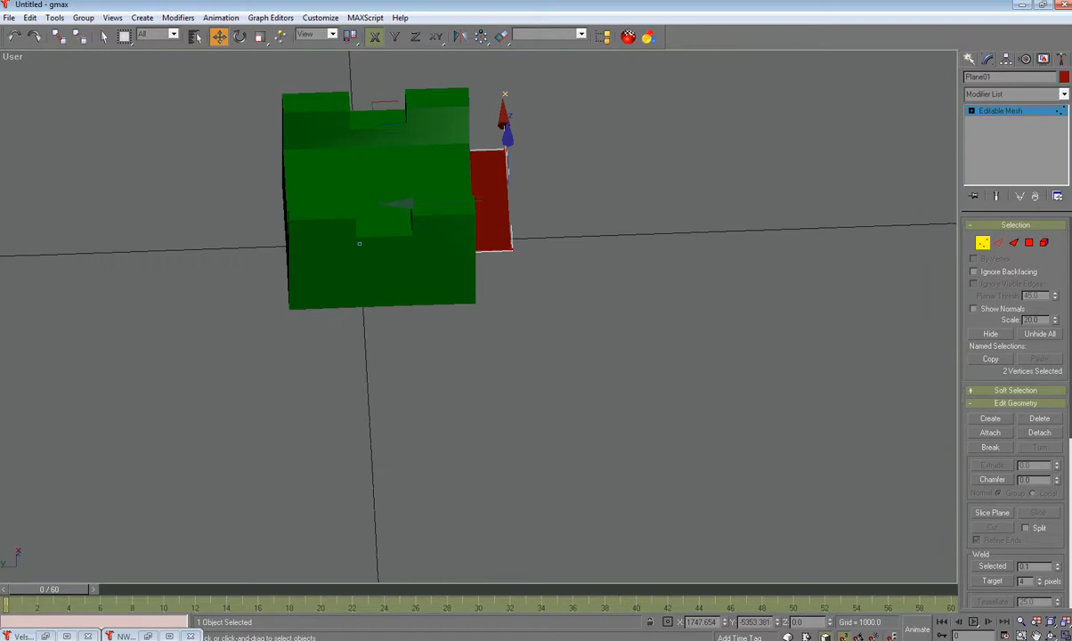
{"action": "left_click_drag", "start_coordinate": [773, 623], "coordinate": [712, 622]}
{"action": "key", "text": "BackSpace"}
{"action": "type", "text": "-500"}
{"action": "key", "text": "Return"}
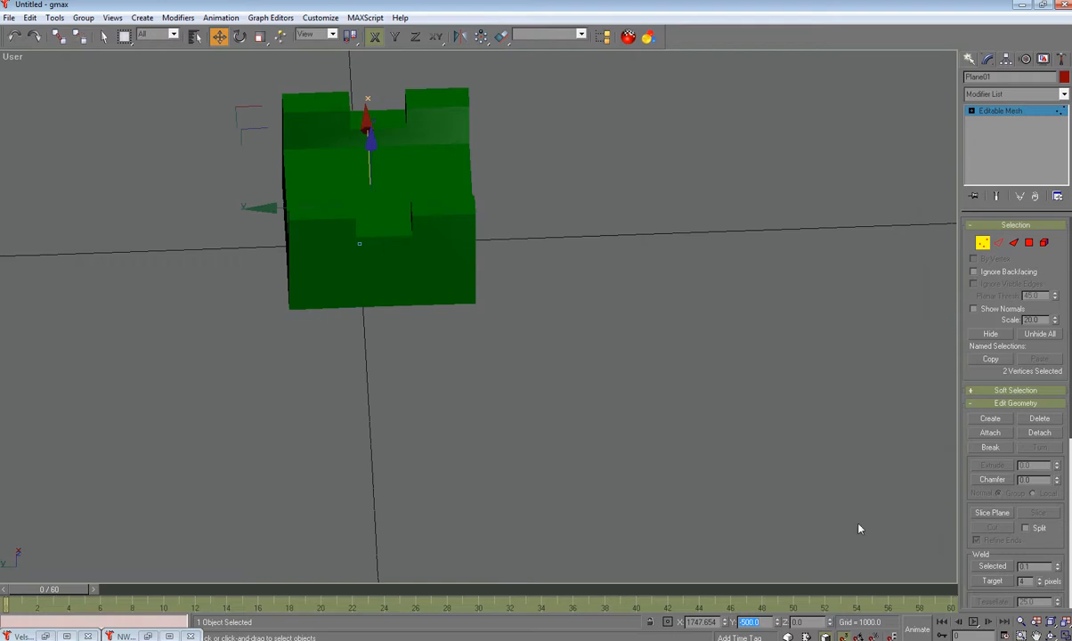
{"action": "middle_click_drag", "start_coordinate": [496, 210], "coordinate": [365, 178], "text": "alt"}
{"action": "left_click_drag", "start_coordinate": [270, 188], "coordinate": [320, 264]}
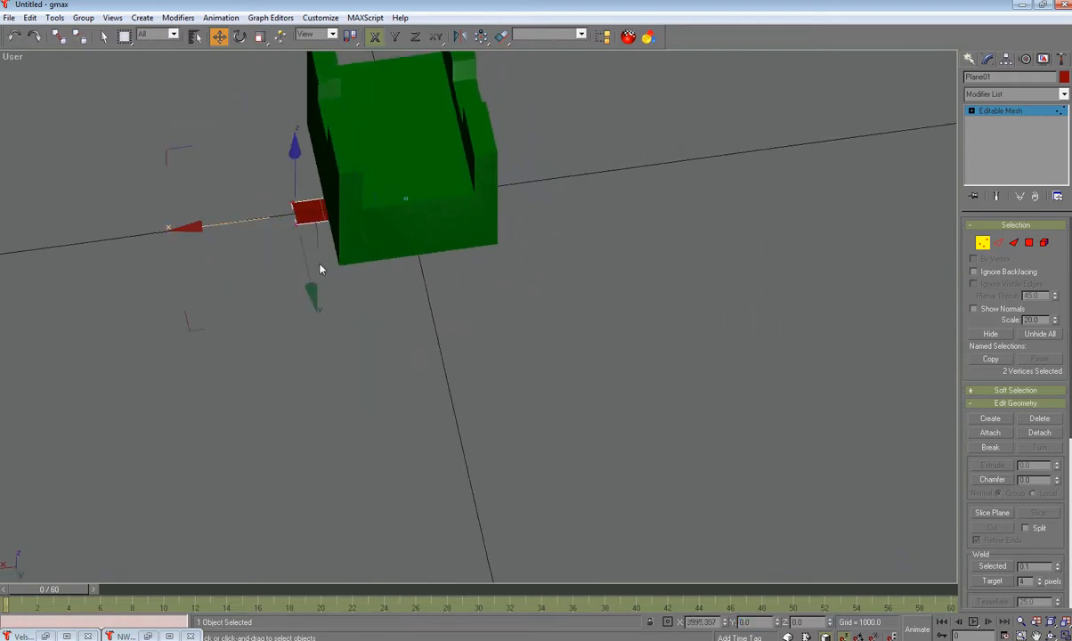
{"action": "double_click", "coordinate": [702, 623]}
{"action": "type", "text": "500"}
{"action": "key", "text": "Return"}
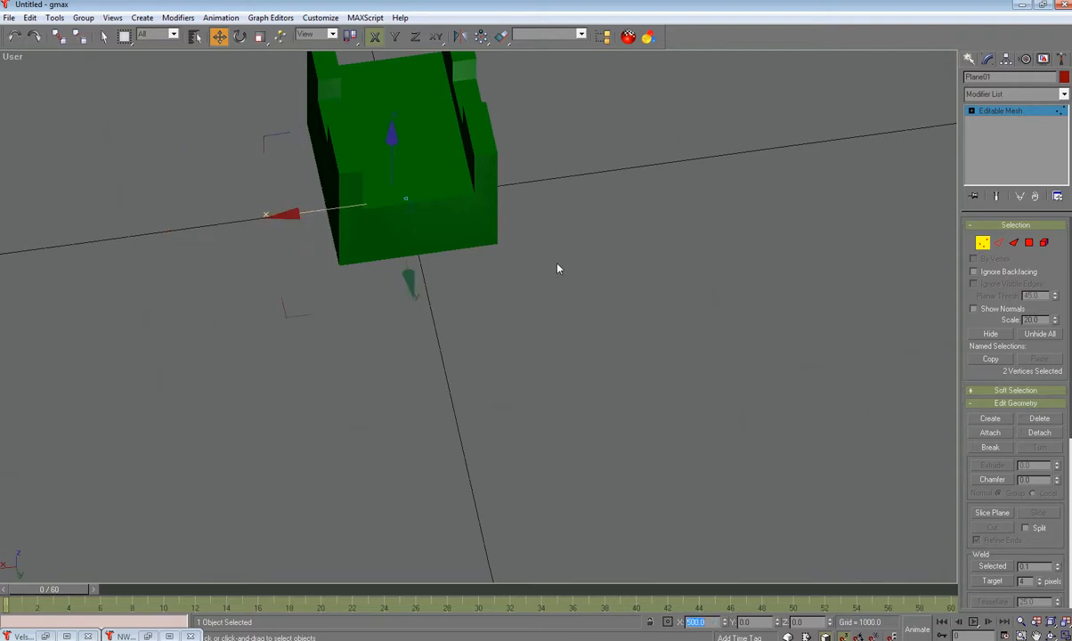
{"action": "middle_click_drag", "start_coordinate": [576, 296], "coordinate": [536, 220], "text": "alt"}
{"action": "left_click", "coordinate": [448, 181]}
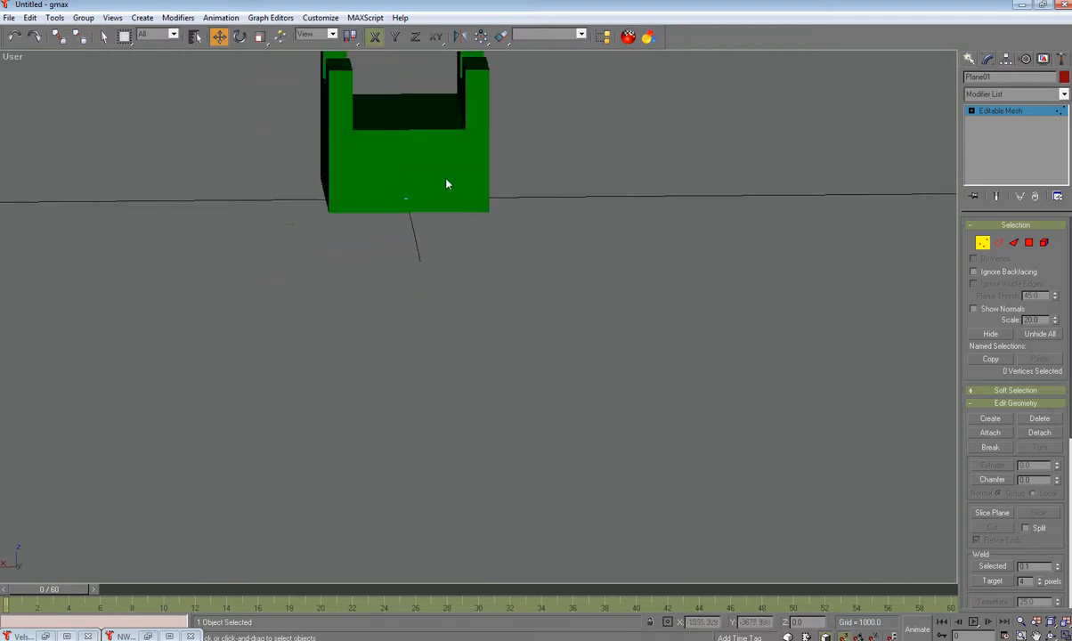
Step: Leave plane vertex editing and select the green wall box Box02
{"action": "left_click", "coordinate": [984, 244]}
{"action": "middle_click_drag", "start_coordinate": [712, 290], "coordinate": [809, 538]}
{"action": "left_click", "coordinate": [510, 421]}
{"action": "middle_click_drag", "start_coordinate": [712, 505], "coordinate": [705, 489], "text": "alt"}
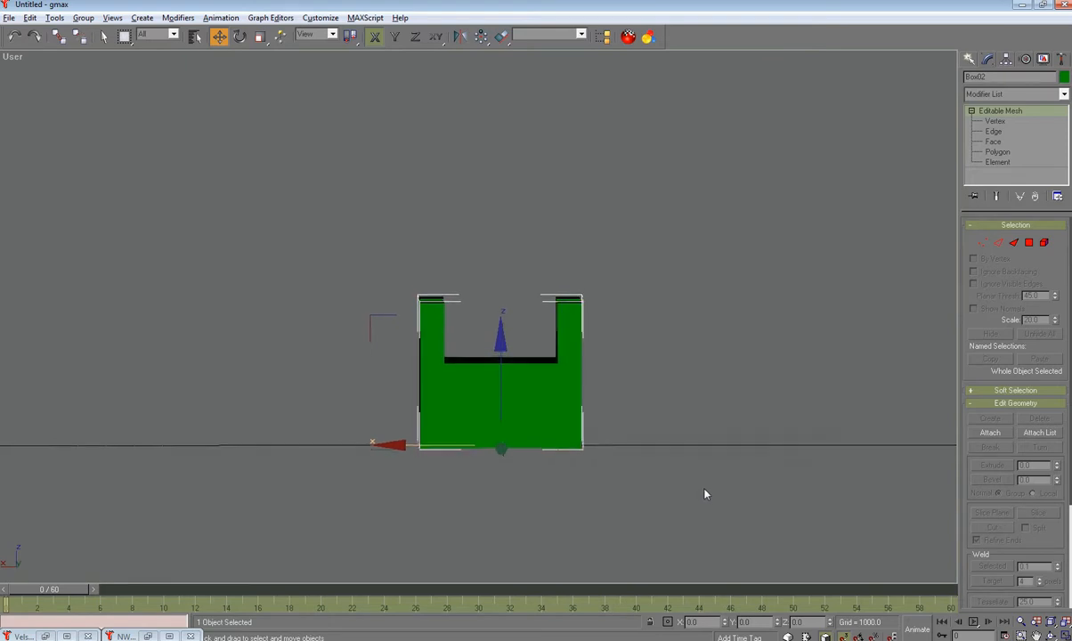
Step: Move the left and right wall vertices inward along X to thin the sides
{"action": "key", "text": "1"}
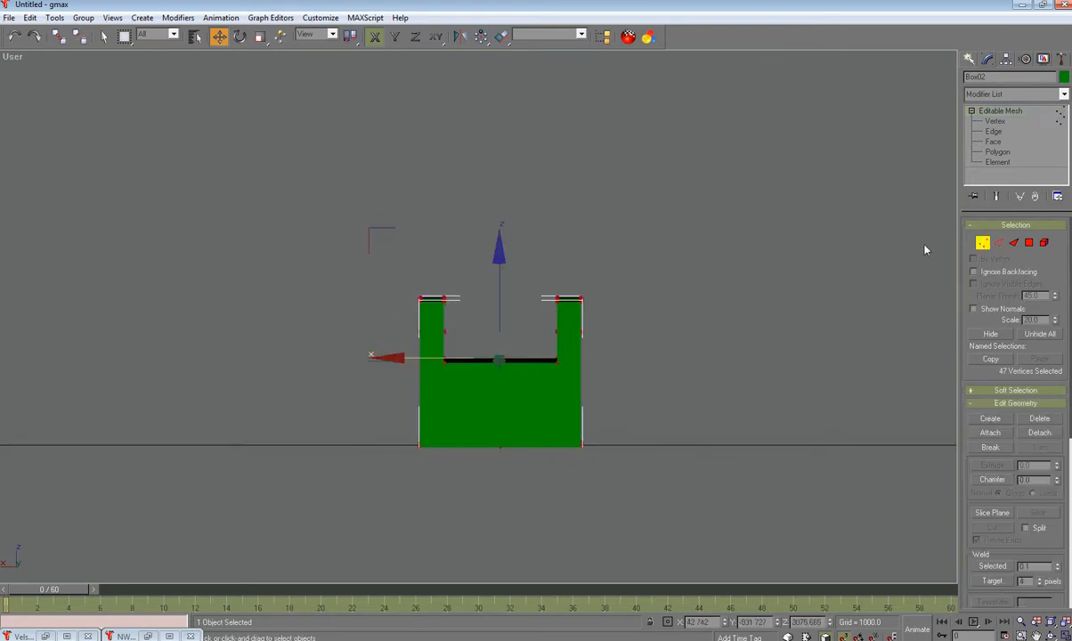
{"action": "left_click_drag", "start_coordinate": [373, 270], "coordinate": [428, 470]}
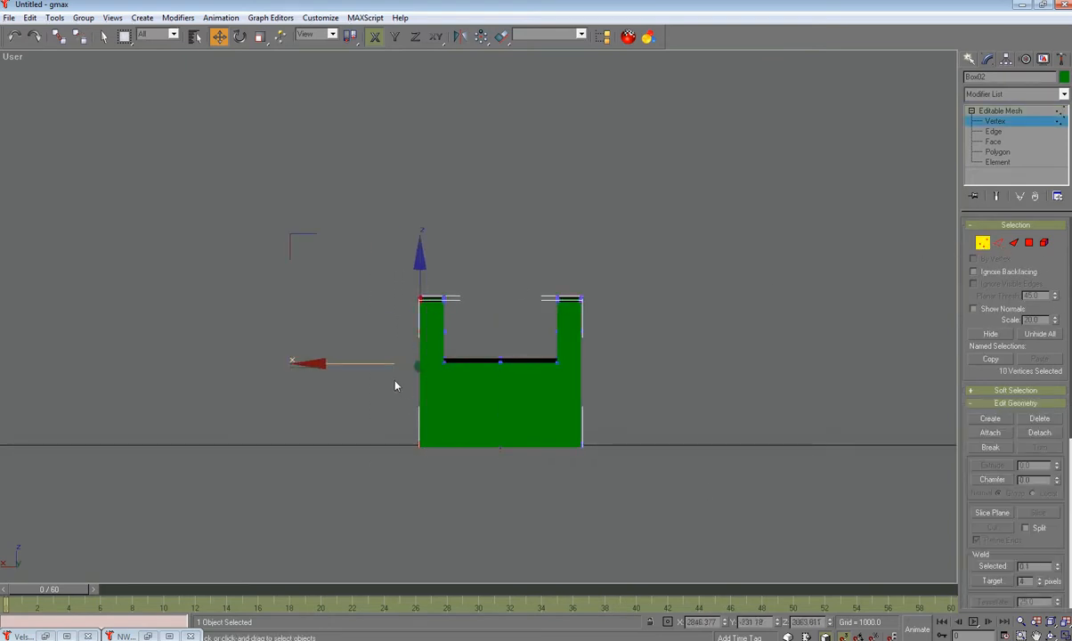
{"action": "left_click_drag", "start_coordinate": [360, 363], "coordinate": [372, 365]}
{"action": "left_click_drag", "start_coordinate": [643, 242], "coordinate": [539, 461]}
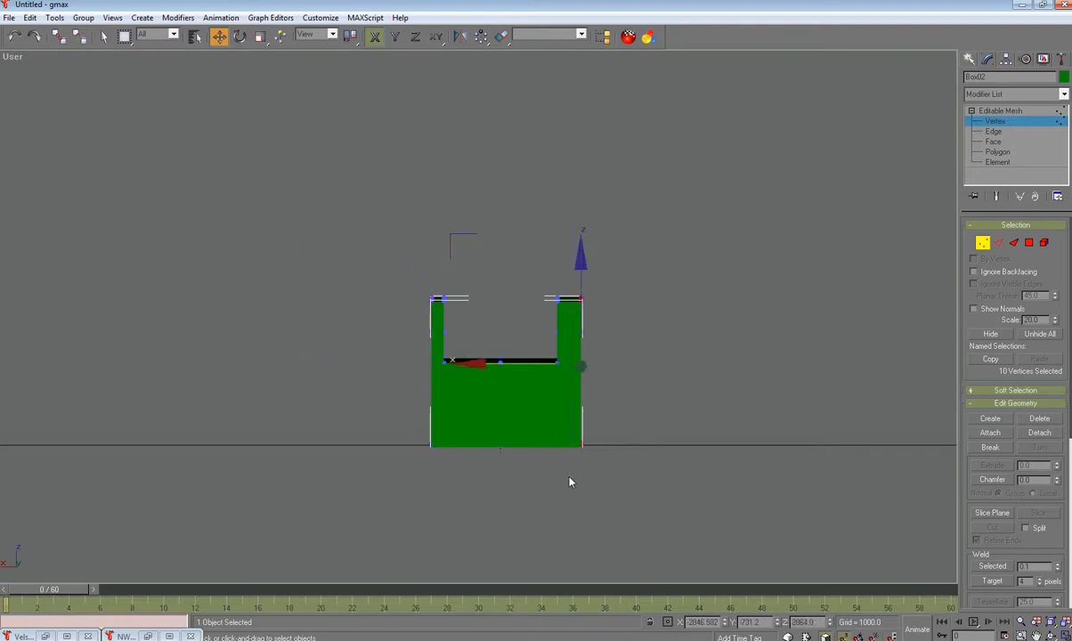
{"action": "left_click_drag", "start_coordinate": [535, 363], "coordinate": [522, 363]}
{"action": "left_click_drag", "start_coordinate": [697, 235], "coordinate": [545, 529]}
{"action": "left_click_drag", "start_coordinate": [509, 348], "coordinate": [461, 347]}
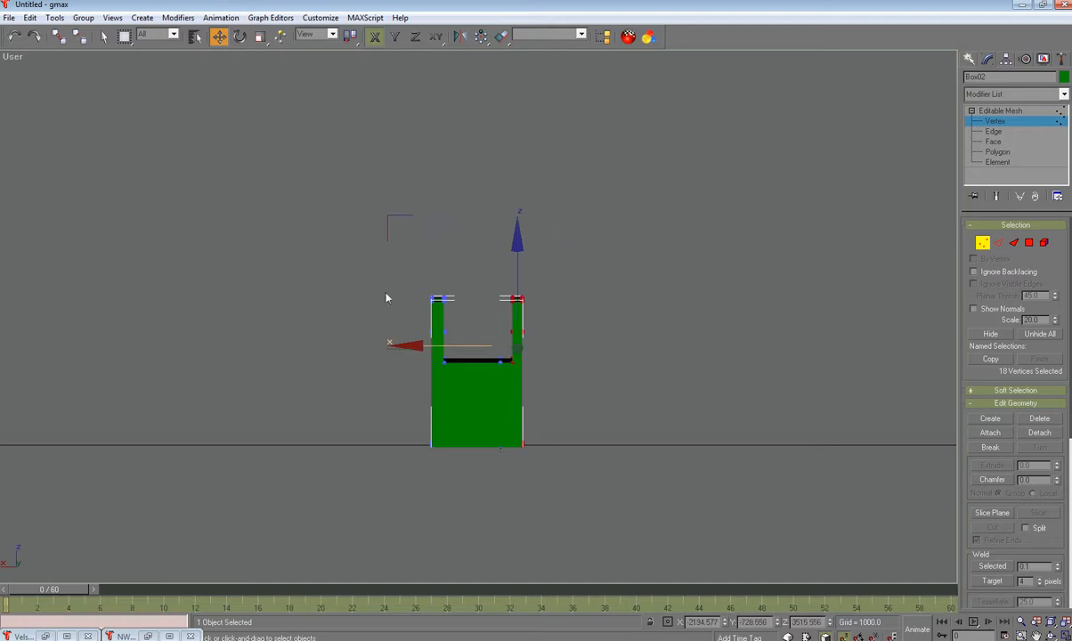
{"action": "left_click_drag", "start_coordinate": [415, 413], "coordinate": [441, 474]}
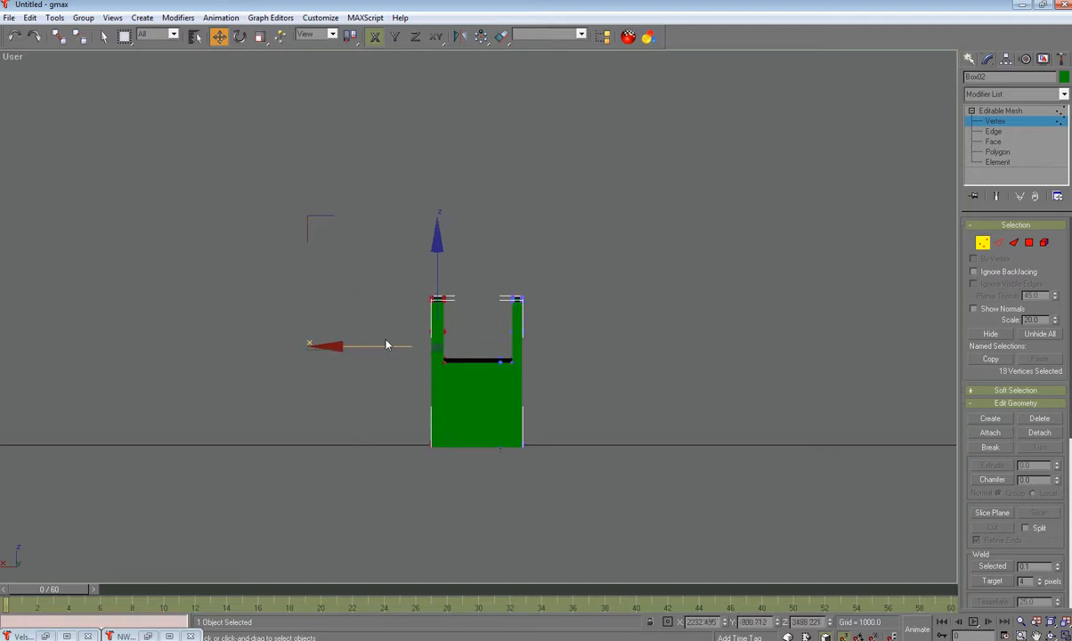
{"action": "left_click_drag", "start_coordinate": [387, 343], "coordinate": [434, 352]}
{"action": "left_click_drag", "start_coordinate": [605, 263], "coordinate": [524, 488]}
{"action": "left_click_drag", "start_coordinate": [477, 346], "coordinate": [469, 346]}
Step: Lower the box's top vertices along Z so the wall is much shorter
{"action": "left_click_drag", "start_coordinate": [449, 241], "coordinate": [527, 320]}
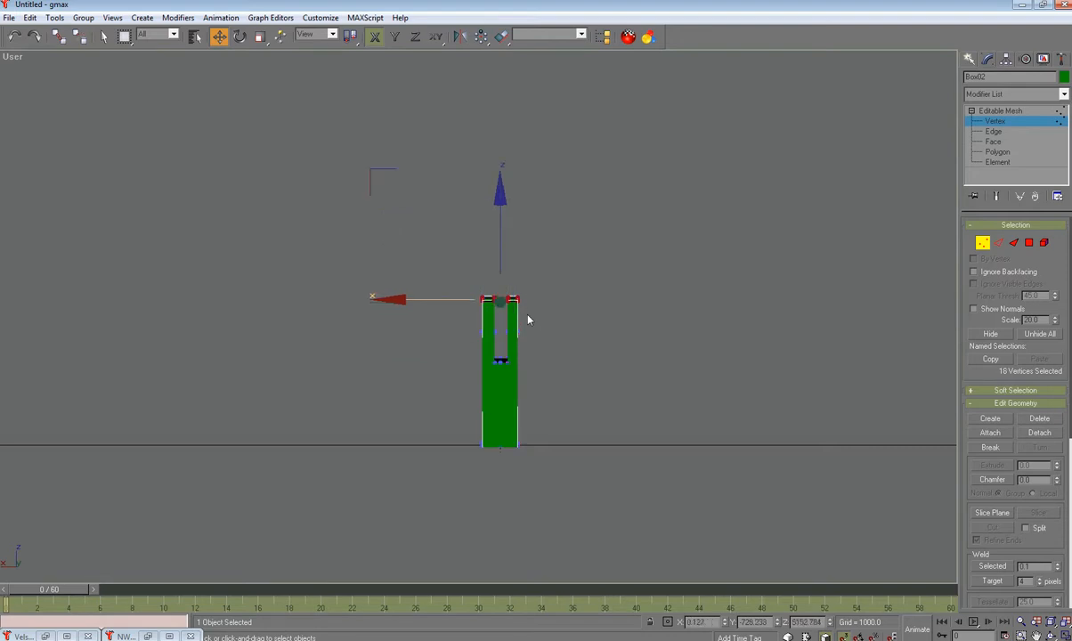
{"action": "left_click_drag", "start_coordinate": [501, 223], "coordinate": [501, 242]}
{"action": "left_click_drag", "start_coordinate": [448, 283], "coordinate": [526, 342]}
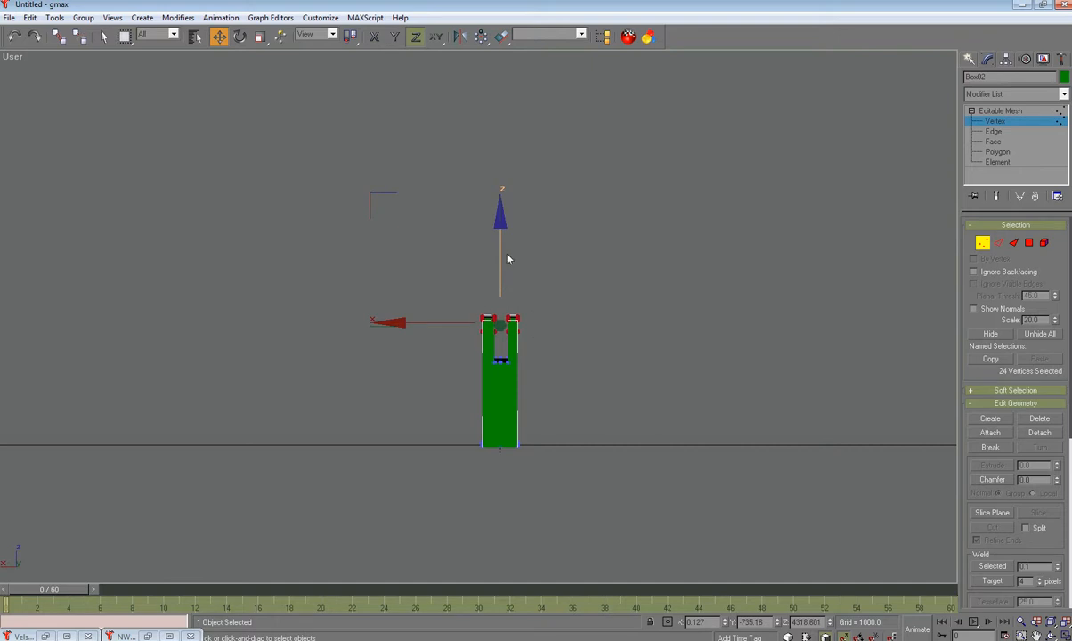
{"action": "middle_click_drag", "start_coordinate": [565, 335], "coordinate": [594, 332], "text": "alt"}
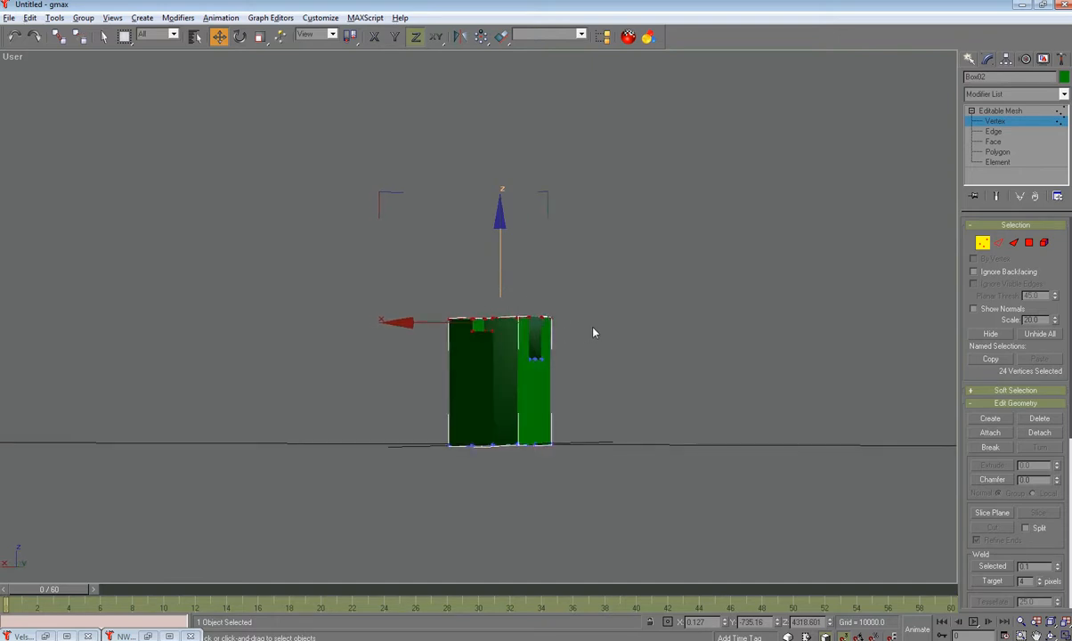
{"action": "left_click_drag", "start_coordinate": [500, 256], "coordinate": [499, 272]}
{"action": "middle_click_drag", "start_coordinate": [680, 371], "coordinate": [770, 383], "text": "alt"}
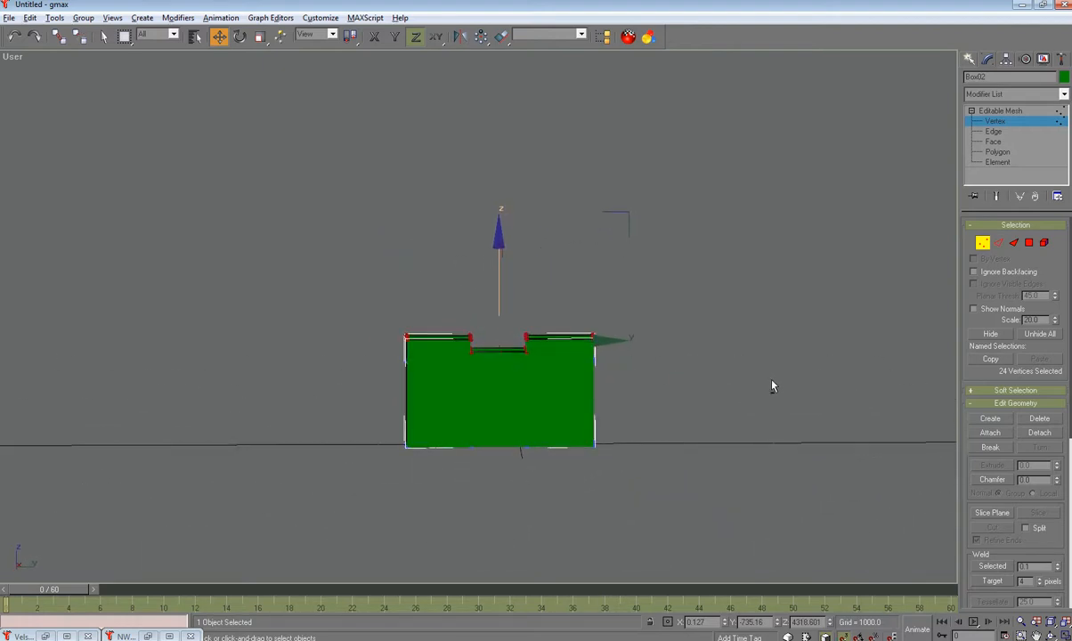
{"action": "left_click_drag", "start_coordinate": [374, 287], "coordinate": [651, 382]}
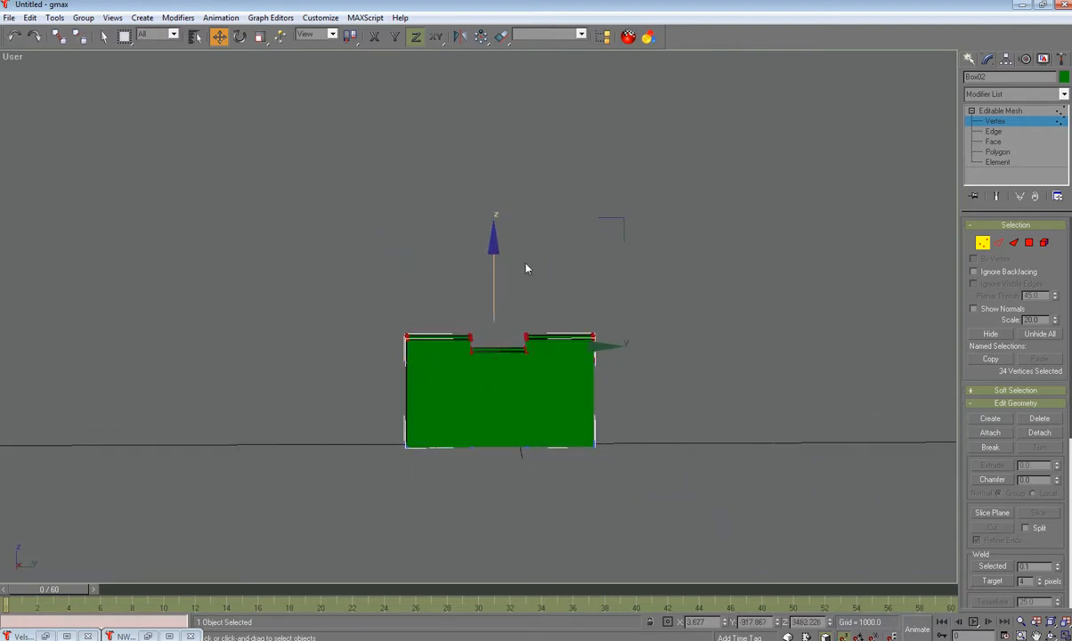
{"action": "left_click_drag", "start_coordinate": [495, 249], "coordinate": [467, 303]}
{"action": "left_click_drag", "start_coordinate": [453, 372], "coordinate": [491, 467]}
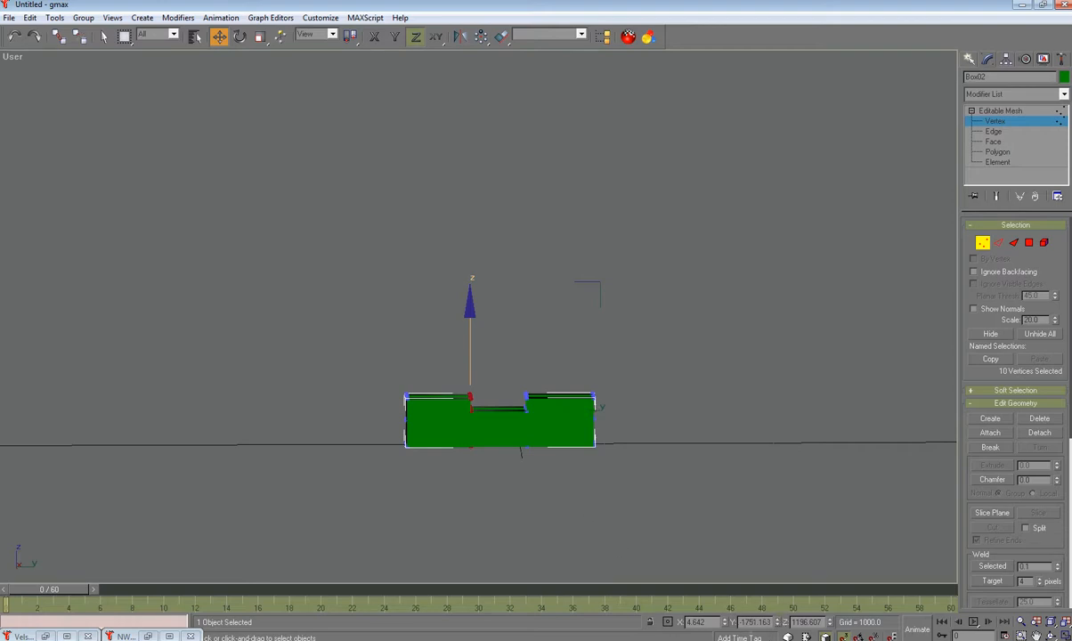
{"action": "middle_click_drag", "start_coordinate": [645, 496], "coordinate": [634, 522], "text": "alt"}
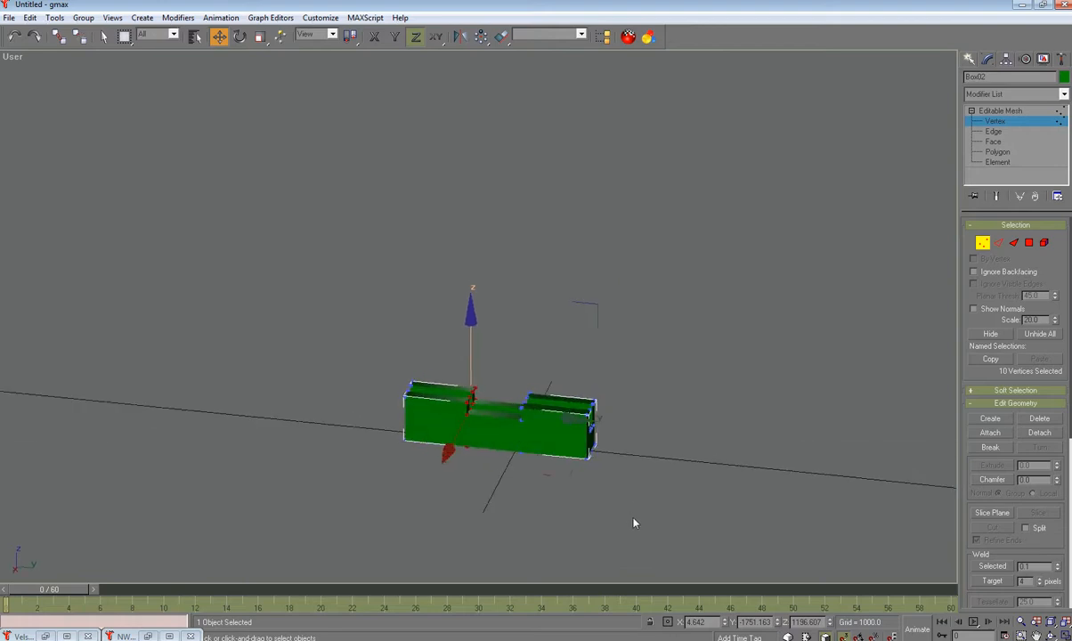
Step: Set the selected box vertices to Y -200 and the right-side vertices to Y 200
{"action": "double_click", "coordinate": [756, 623]}
{"action": "type", "text": "-200"}
{"action": "key", "text": "Return"}
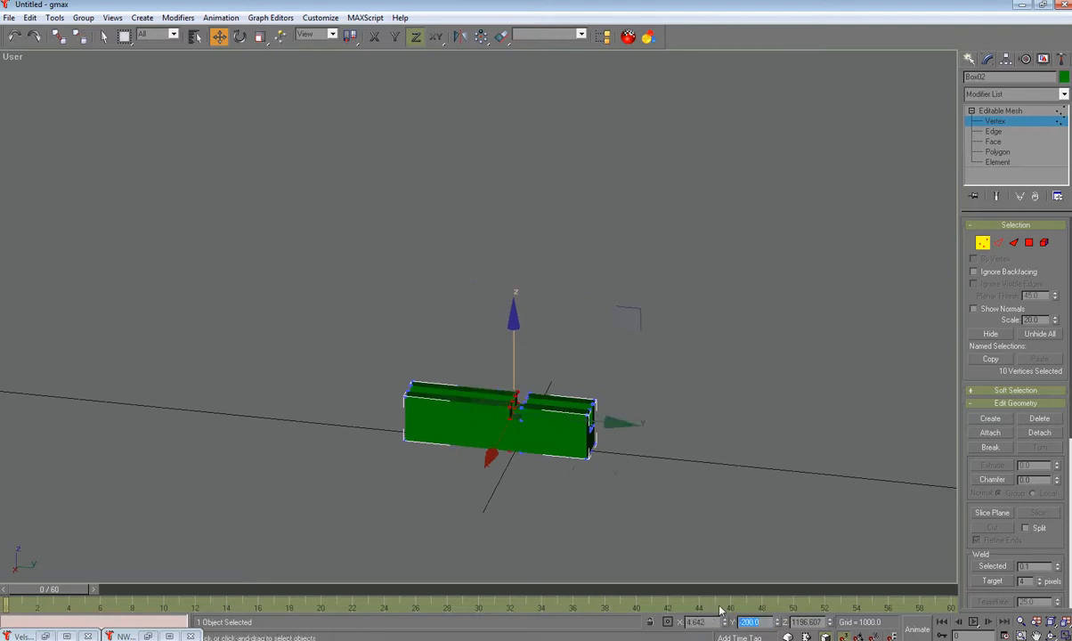
{"action": "middle_click_drag", "start_coordinate": [726, 413], "coordinate": [744, 417], "text": "alt"}
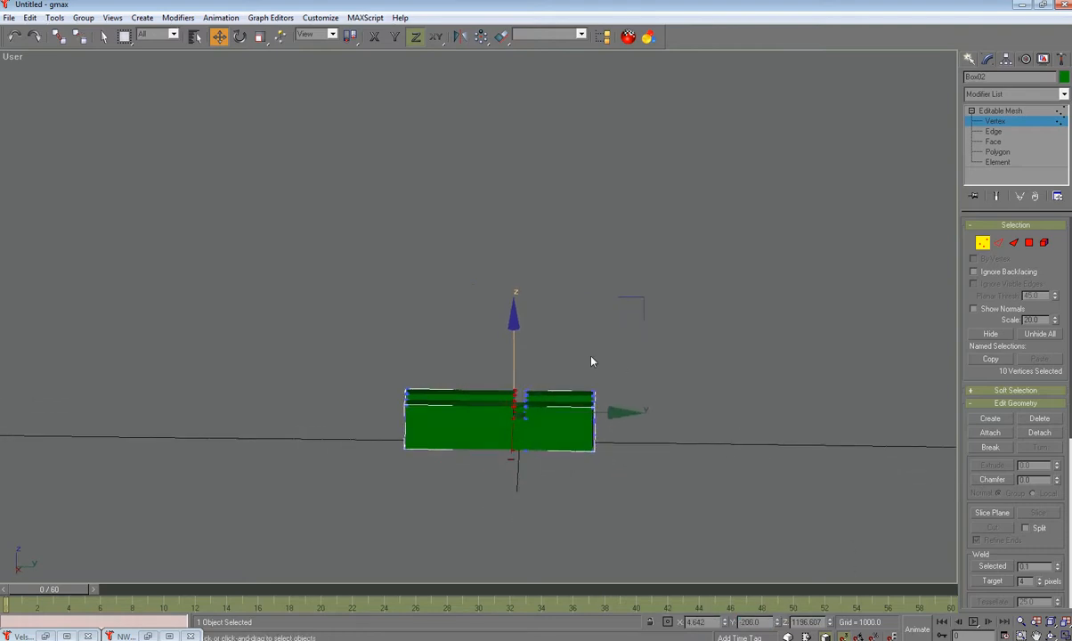
{"action": "left_click_drag", "start_coordinate": [561, 357], "coordinate": [524, 470]}
{"action": "left_click_drag", "start_coordinate": [768, 622], "coordinate": [751, 622]}
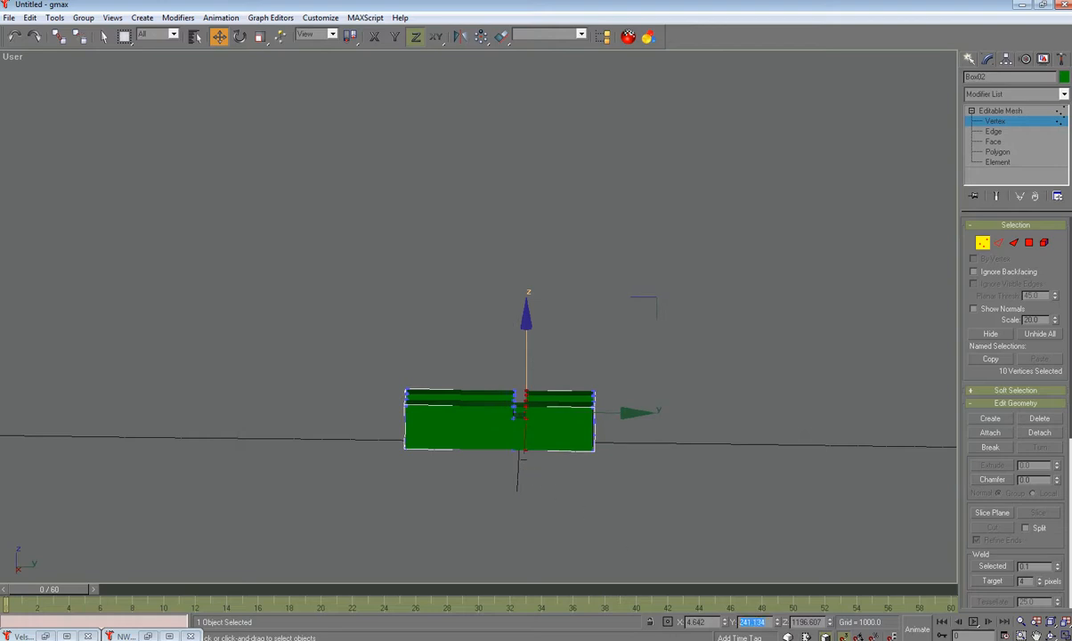
{"action": "type", "text": "200"}
{"action": "key", "text": "Return"}
Step: Move the box's right-edge vertices to Y 500 and left-edge vertices to Y -500
{"action": "left_click_drag", "start_coordinate": [640, 352], "coordinate": [575, 505]}
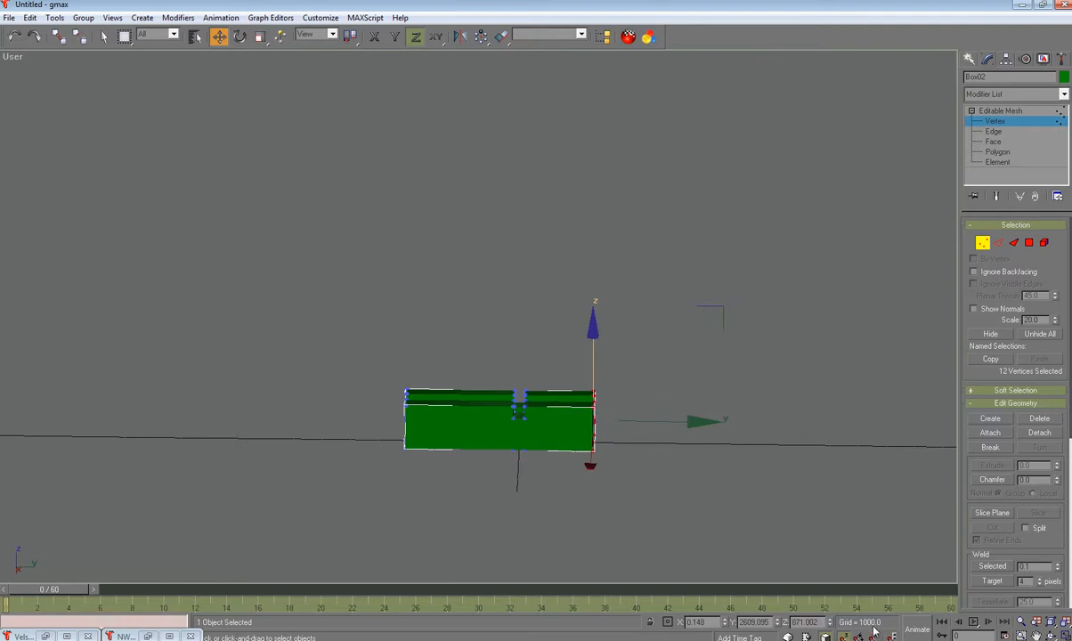
{"action": "left_click_drag", "start_coordinate": [770, 623], "coordinate": [704, 623]}
{"action": "type", "text": "500"}
{"action": "key", "text": "Return"}
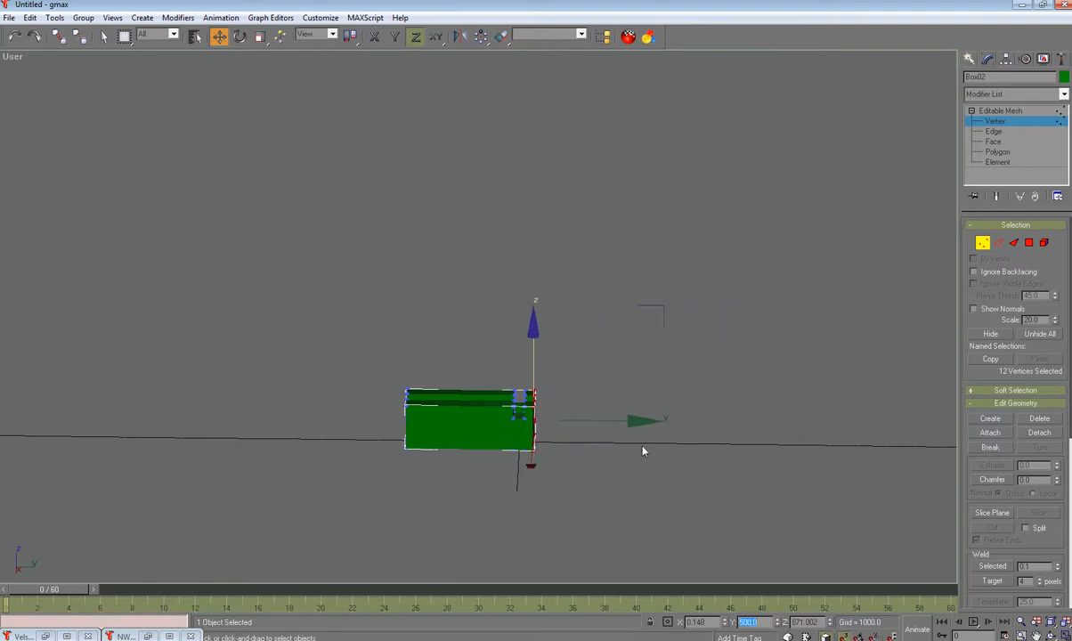
{"action": "left_click_drag", "start_coordinate": [347, 365], "coordinate": [452, 488]}
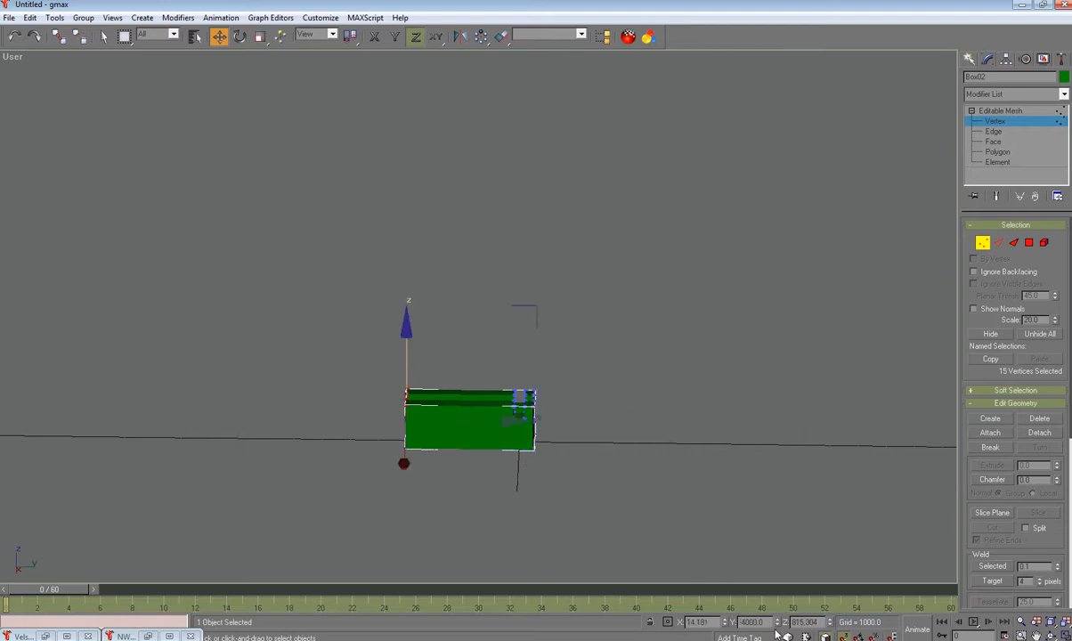
{"action": "left_click_drag", "start_coordinate": [767, 623], "coordinate": [710, 623]}
{"action": "key", "text": "BackSpace"}
{"action": "type", "text": "-500"}
{"action": "key", "text": "Return"}
Step: Set the right leg's inner vertices to X 200 and outer vertices to X 300
{"action": "middle_click_drag", "start_coordinate": [645, 479], "coordinate": [530, 380], "text": "alt"}
{"action": "scroll", "coordinate": [631, 452], "scroll_direction": "up", "scroll_amount": 4}
{"action": "scroll", "coordinate": [481, 410], "scroll_direction": "up", "scroll_amount": 2}
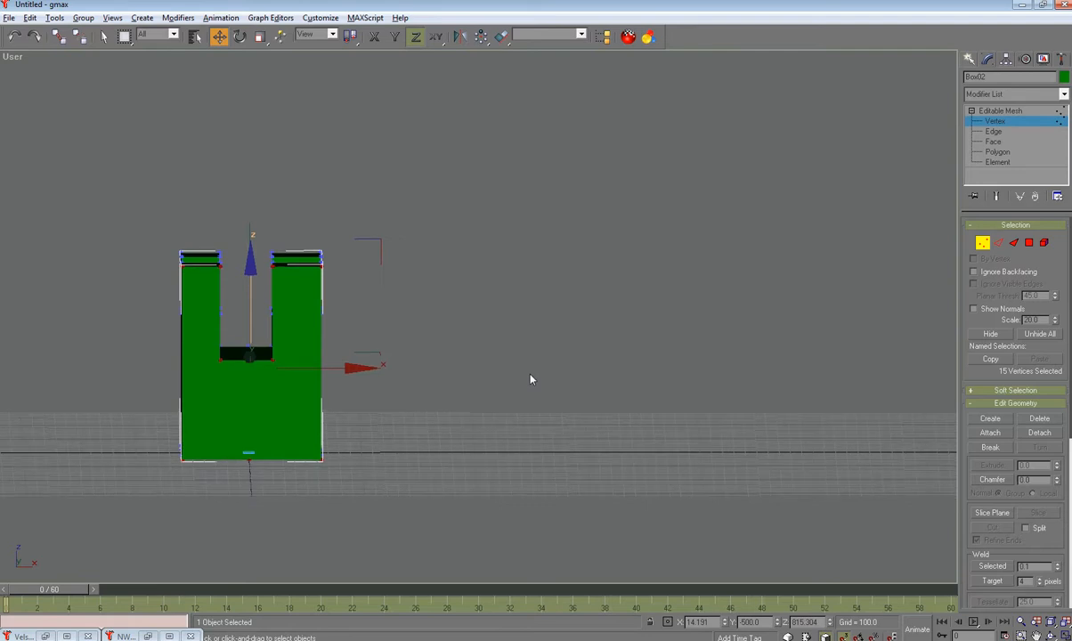
{"action": "left_click_drag", "start_coordinate": [257, 229], "coordinate": [285, 492]}
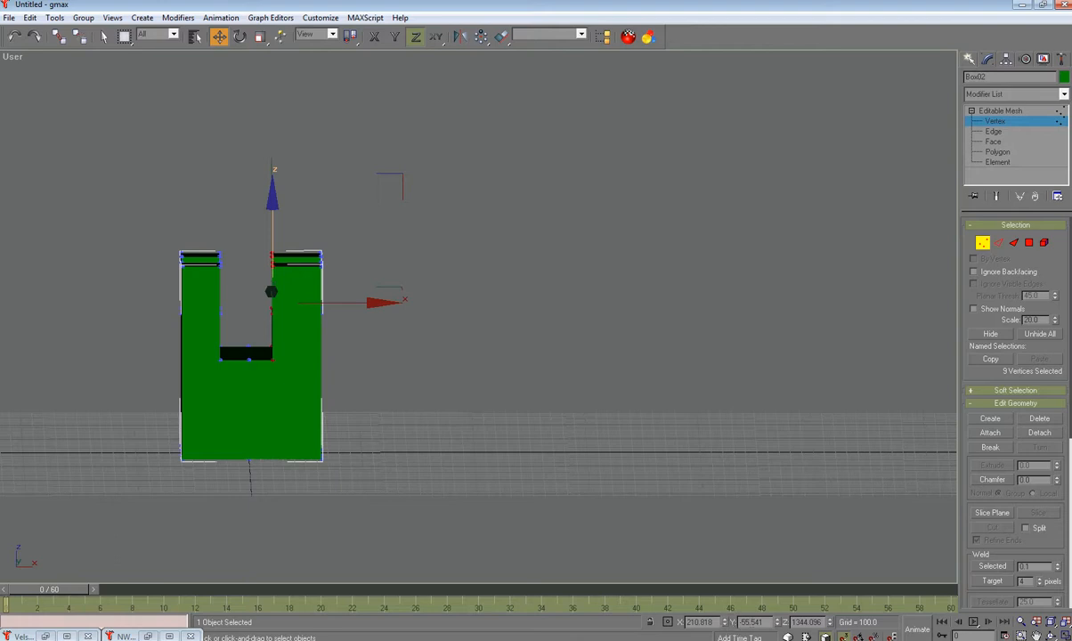
{"action": "left_click_drag", "start_coordinate": [701, 621], "coordinate": [688, 622]}
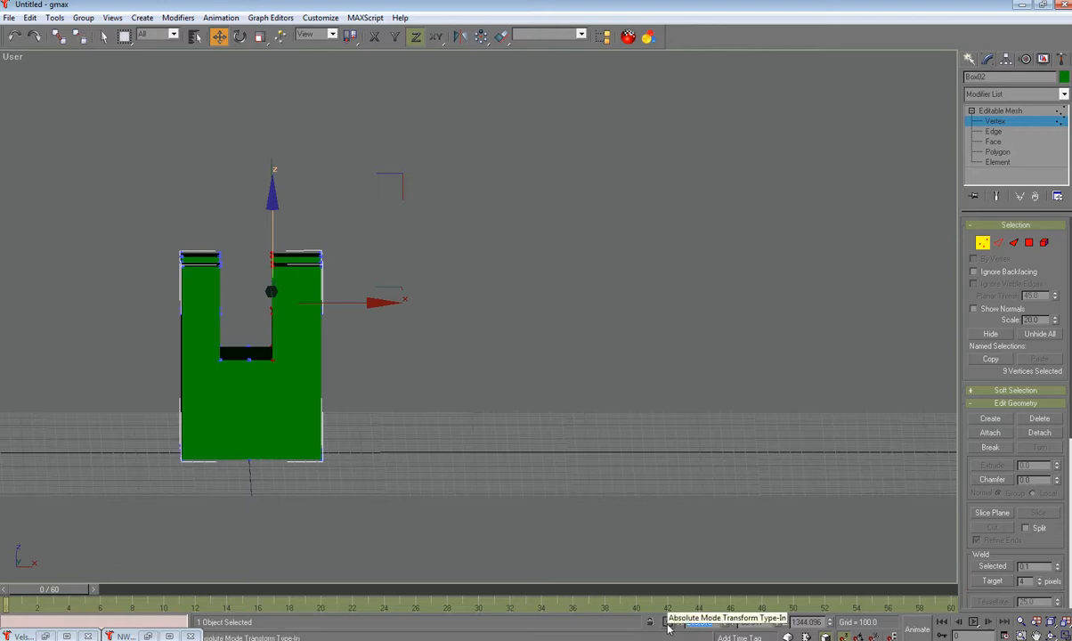
{"action": "type", "text": "200"}
{"action": "key", "text": "Return"}
{"action": "left_click_drag", "start_coordinate": [372, 208], "coordinate": [302, 510]}
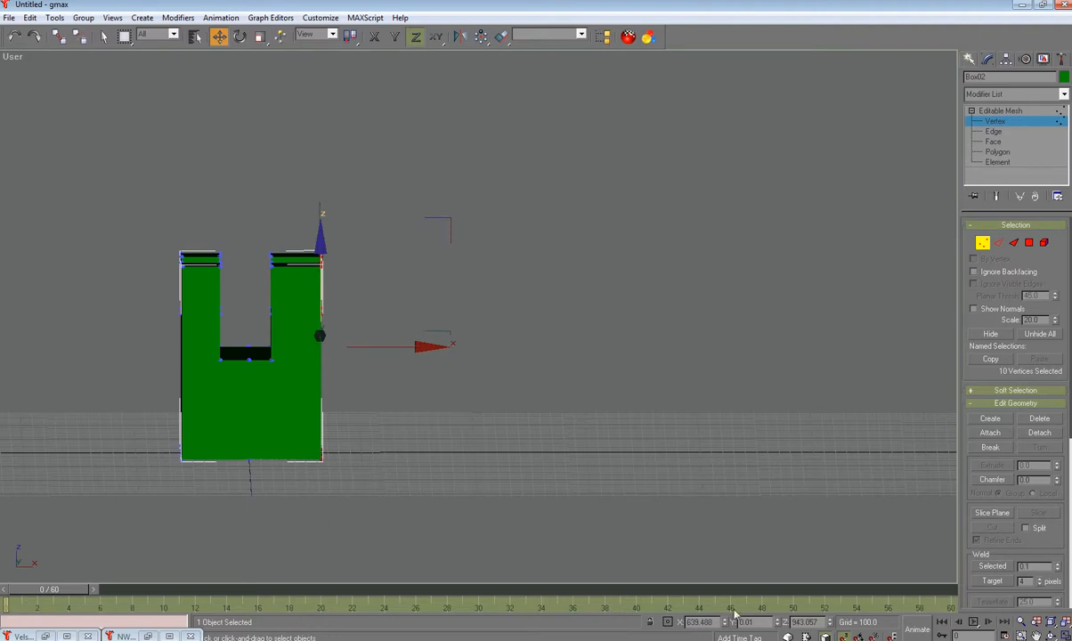
{"action": "double_click", "coordinate": [701, 622]}
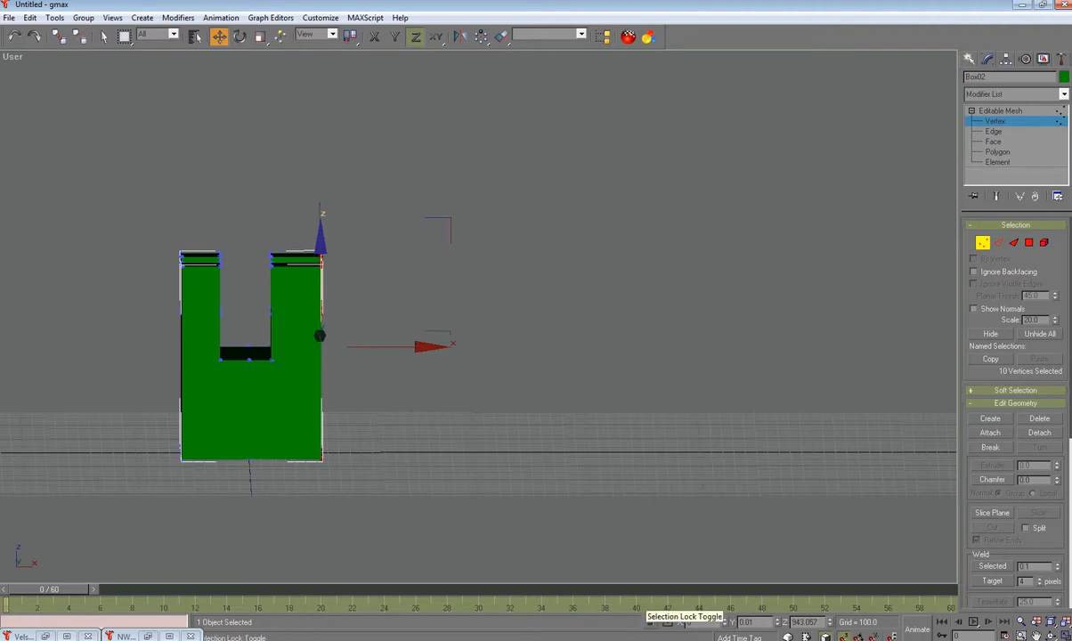
{"action": "type", "text": "300"}
{"action": "key", "text": "Return"}
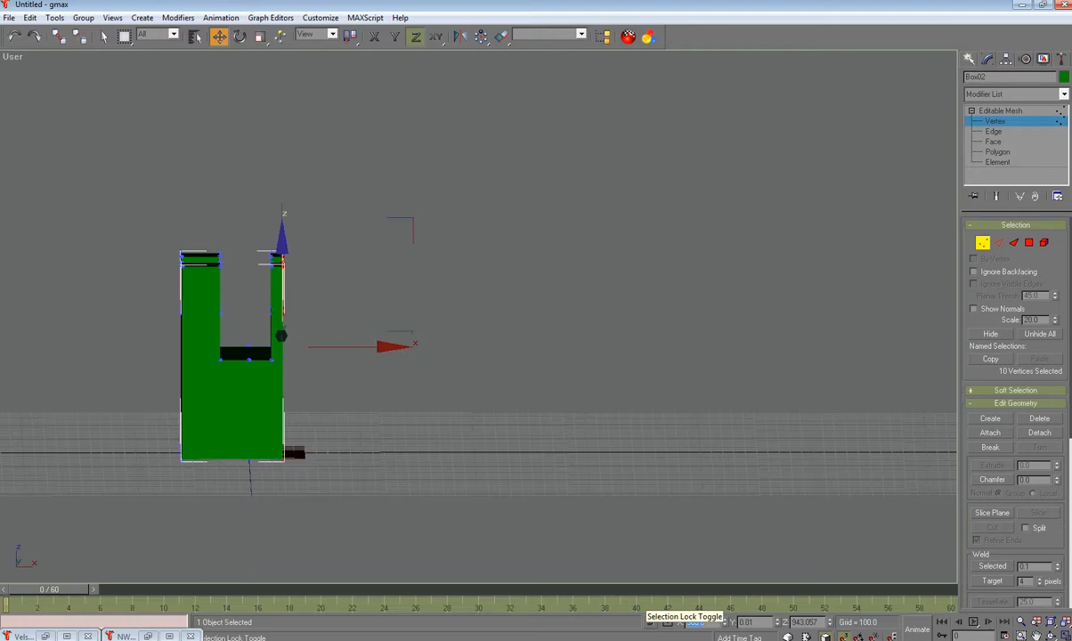
Step: Set the left leg's inner vertices to X 200 and outer vertices to X -300
{"action": "left_click_drag", "start_coordinate": [198, 230], "coordinate": [250, 517]}
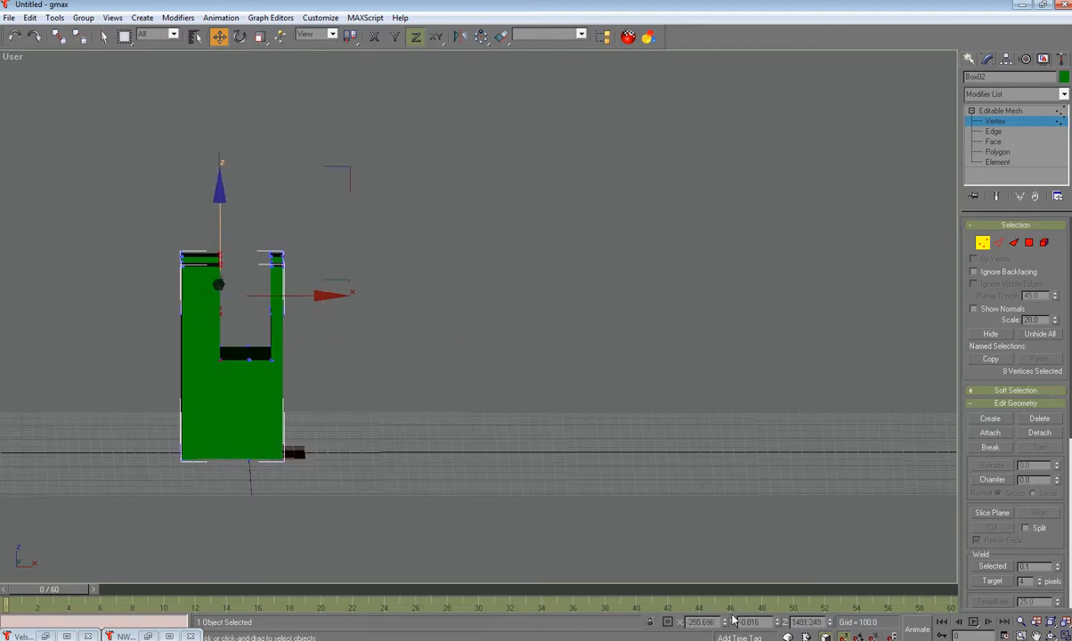
{"action": "left_click_drag", "start_coordinate": [710, 622], "coordinate": [688, 621]}
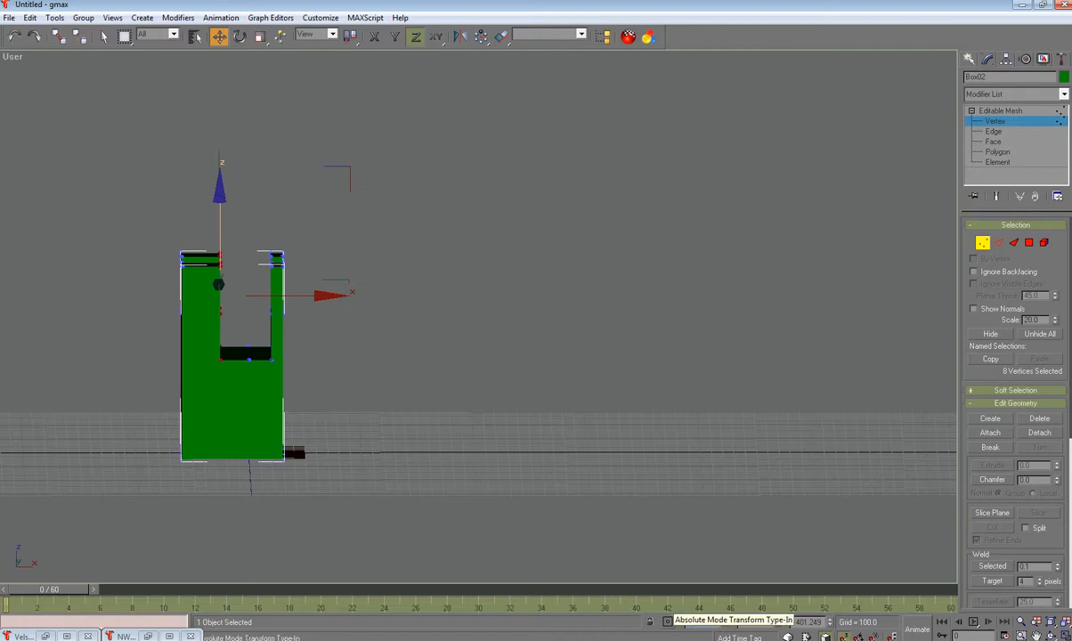
{"action": "type", "text": "200"}
{"action": "key", "text": "Return"}
{"action": "left_click_drag", "start_coordinate": [140, 215], "coordinate": [206, 519]}
{"action": "double_click", "coordinate": [701, 623]}
{"action": "type", "text": "-"}
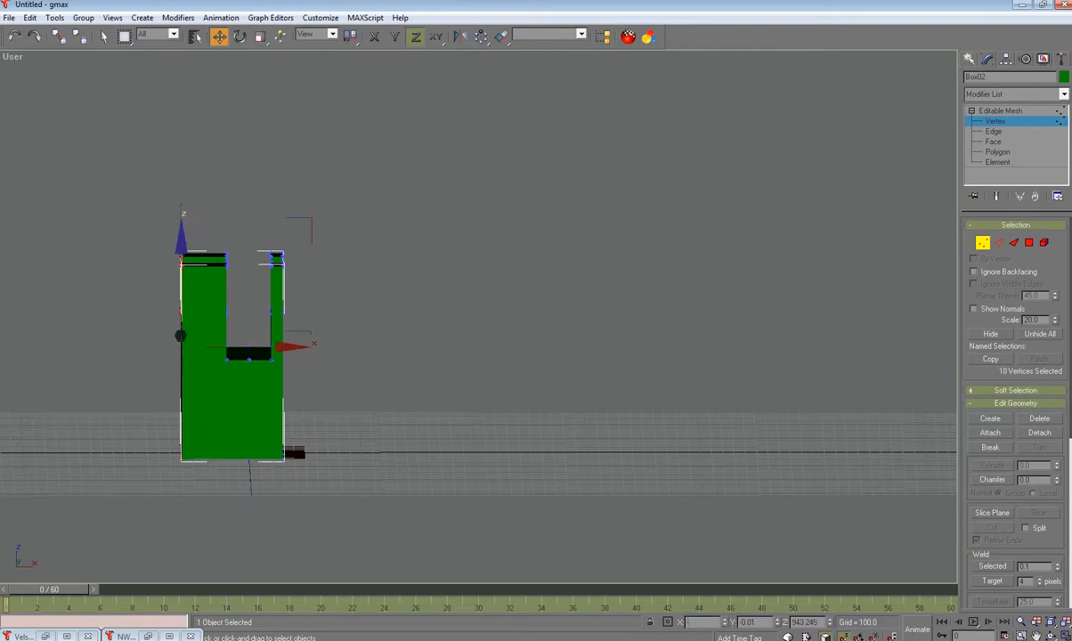
{"action": "type", "text": "300"}
{"action": "key", "text": "Return"}
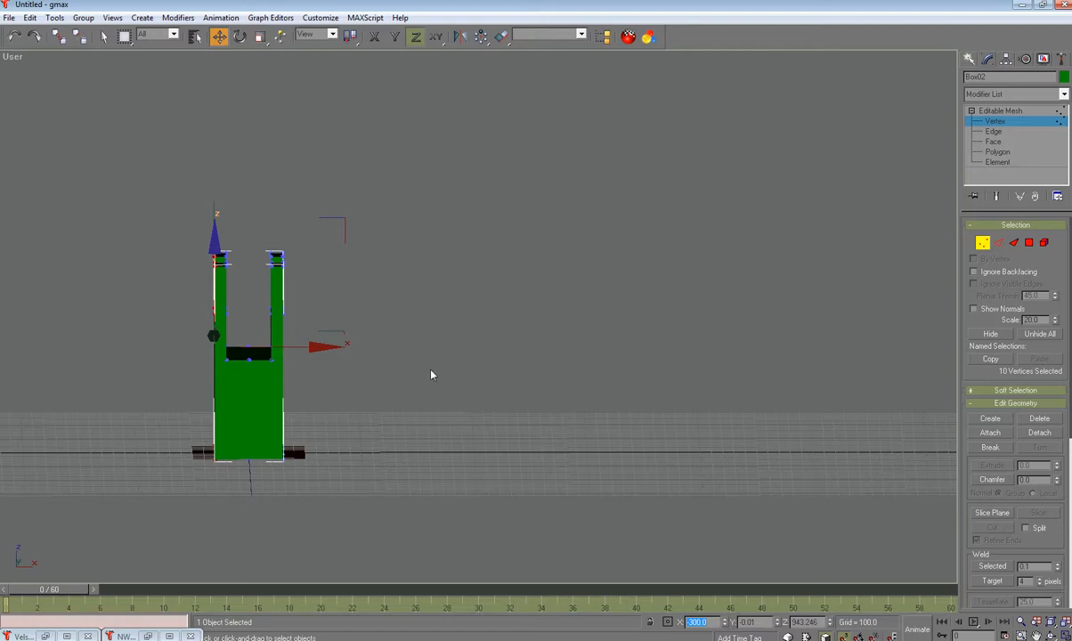
Step: Move the notch-edge vertices in Y, settling them at -100
{"action": "middle_click_drag", "start_coordinate": [431, 388], "coordinate": [553, 378], "text": "alt"}
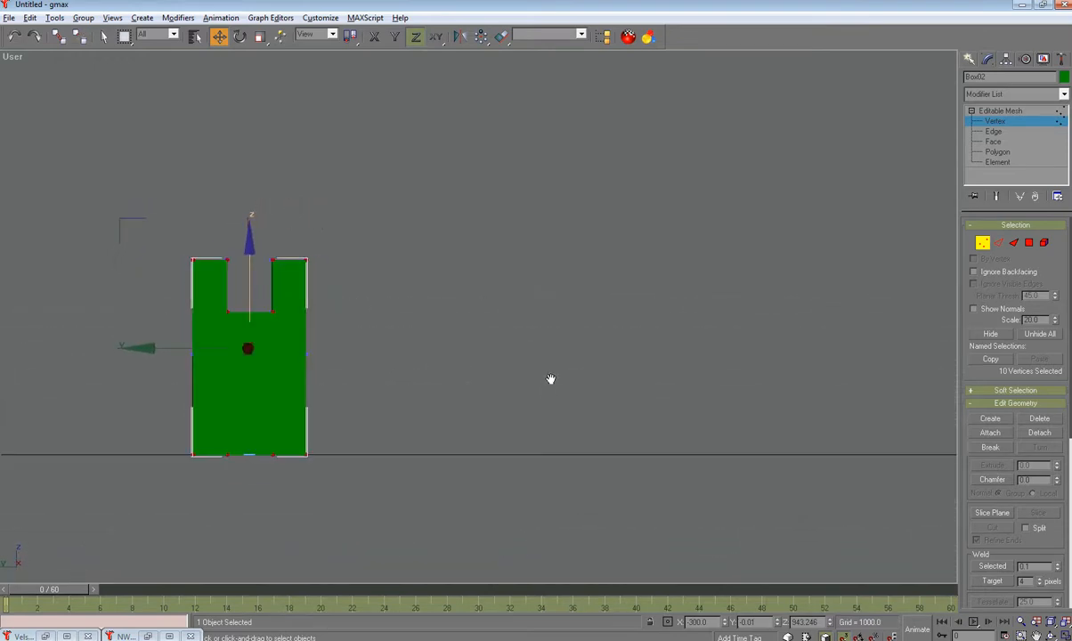
{"action": "left_click_drag", "start_coordinate": [213, 233], "coordinate": [245, 347]}
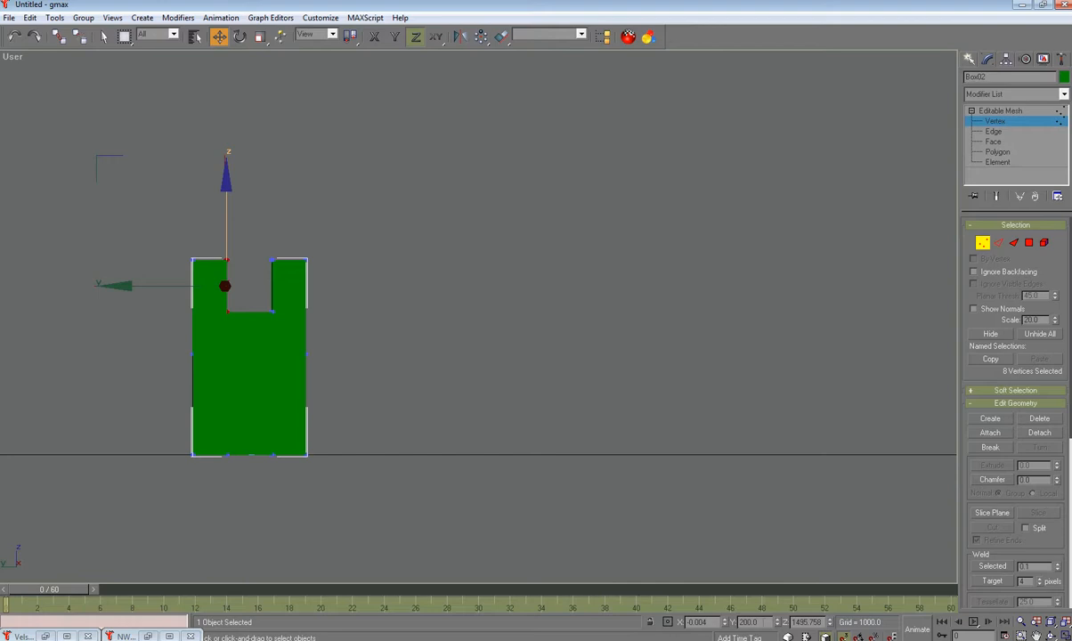
{"action": "type", "text": "100"}
{"action": "key", "text": "Return"}
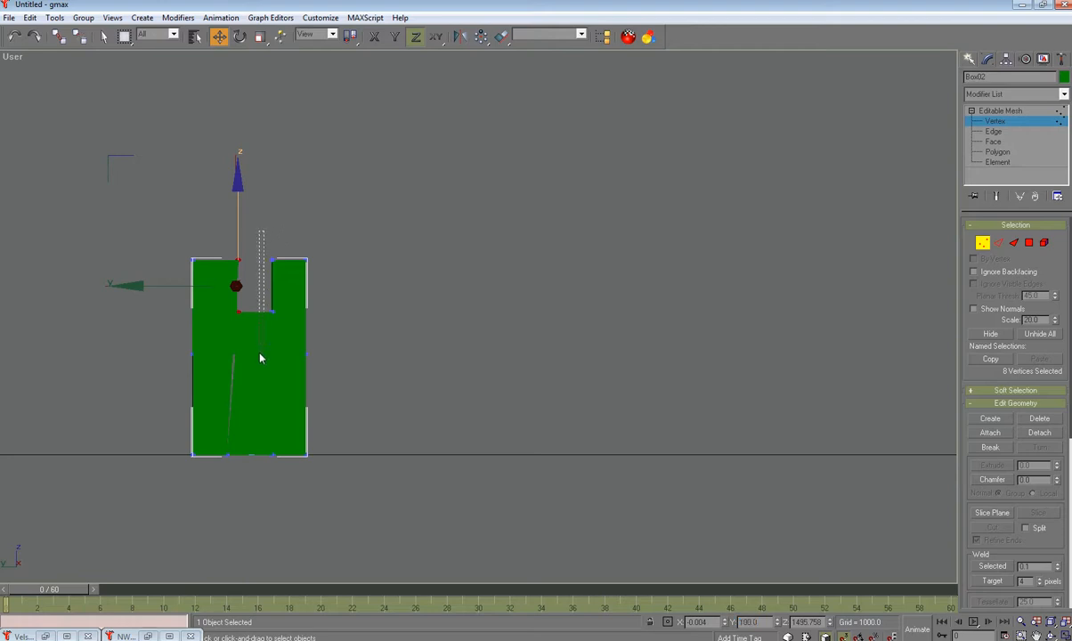
{"action": "type", "text": "200"}
{"action": "key", "text": "Return"}
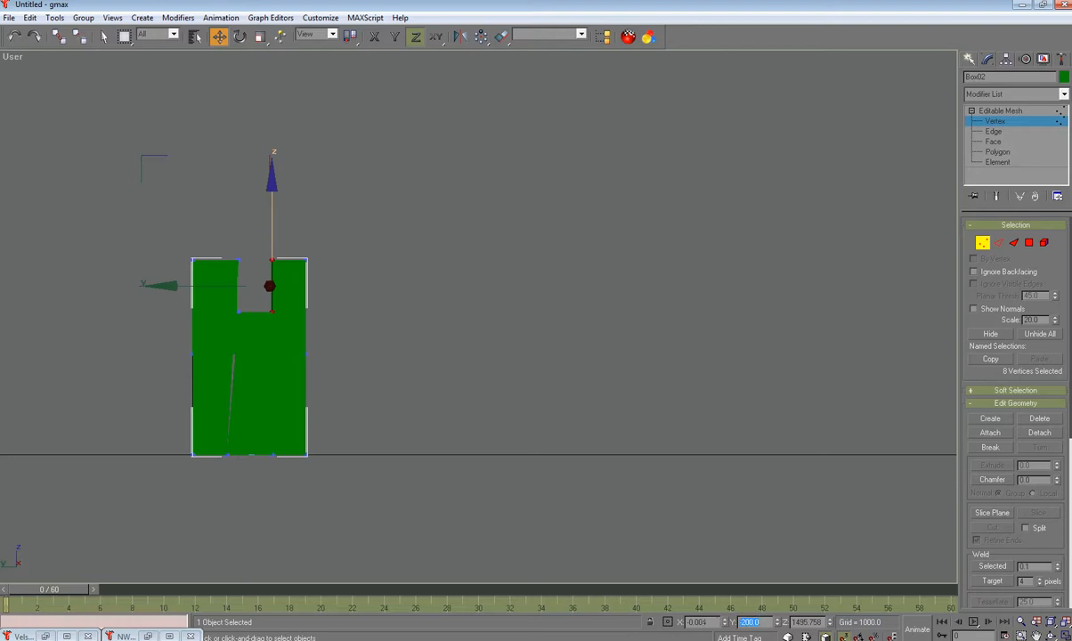
{"action": "type", "text": "-100"}
{"action": "key", "text": "Return"}
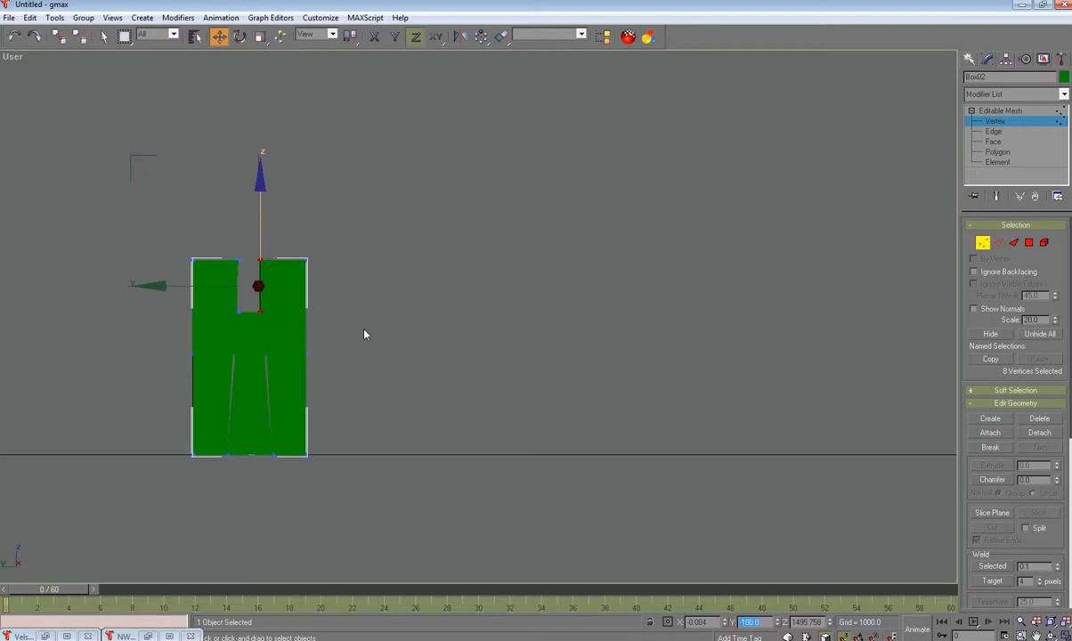
Step: Lower the wall's top vertices to shorten the wall
{"action": "left_click_drag", "start_coordinate": [158, 220], "coordinate": [368, 285]}
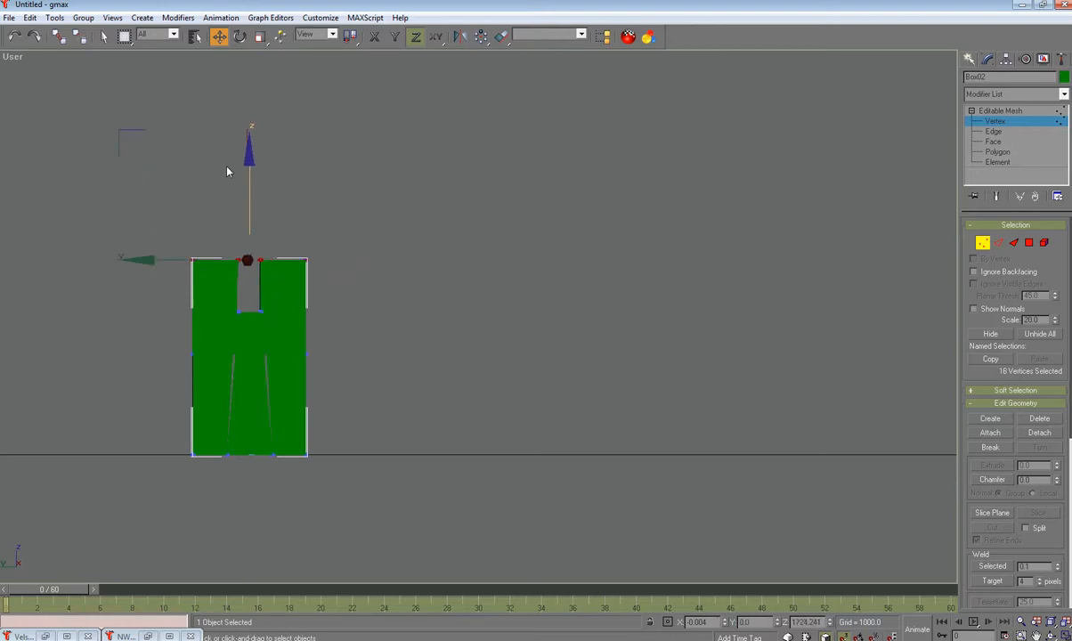
{"action": "left_click_drag", "start_coordinate": [249, 156], "coordinate": [250, 192]}
{"action": "left_click_drag", "start_coordinate": [142, 255], "coordinate": [156, 265]}
{"action": "left_click_drag", "start_coordinate": [362, 372], "coordinate": [362, 373]}
{"action": "left_click_drag", "start_coordinate": [252, 211], "coordinate": [254, 337]}
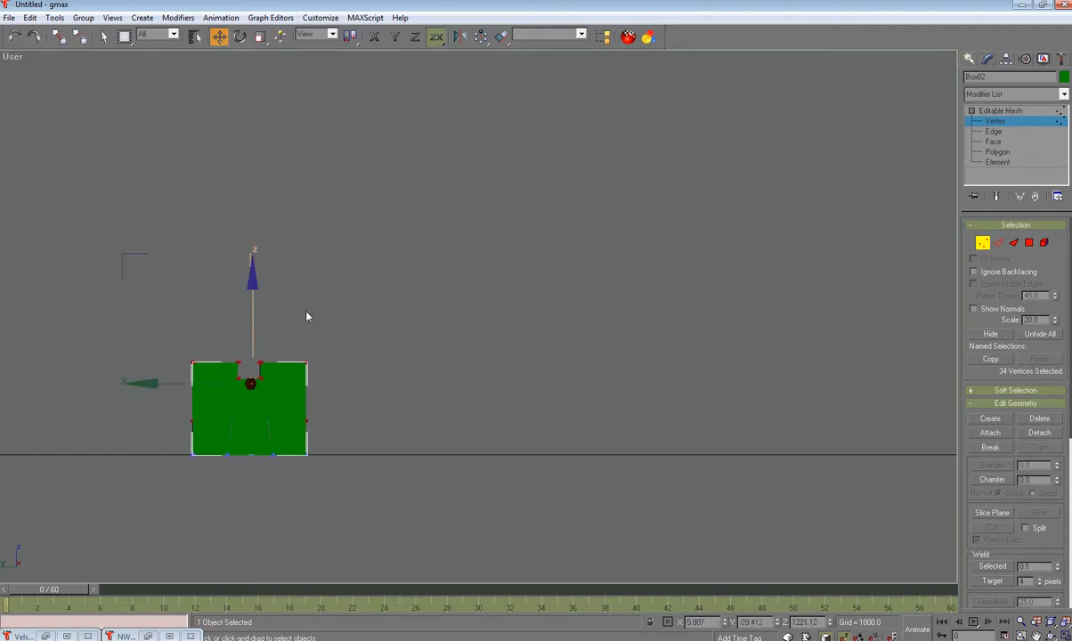
Step: Raise the selected top vertices to form the merlons
{"action": "mouse_move", "coordinate": [319, 315]}
{"action": "middle_mouse_down", "text": "alt"}
{"action": "mouse_move", "coordinate": [398, 349]}
{"action": "mouse_move", "coordinate": [325, 310]}
{"action": "middle_mouse_up", "text": "alt"}
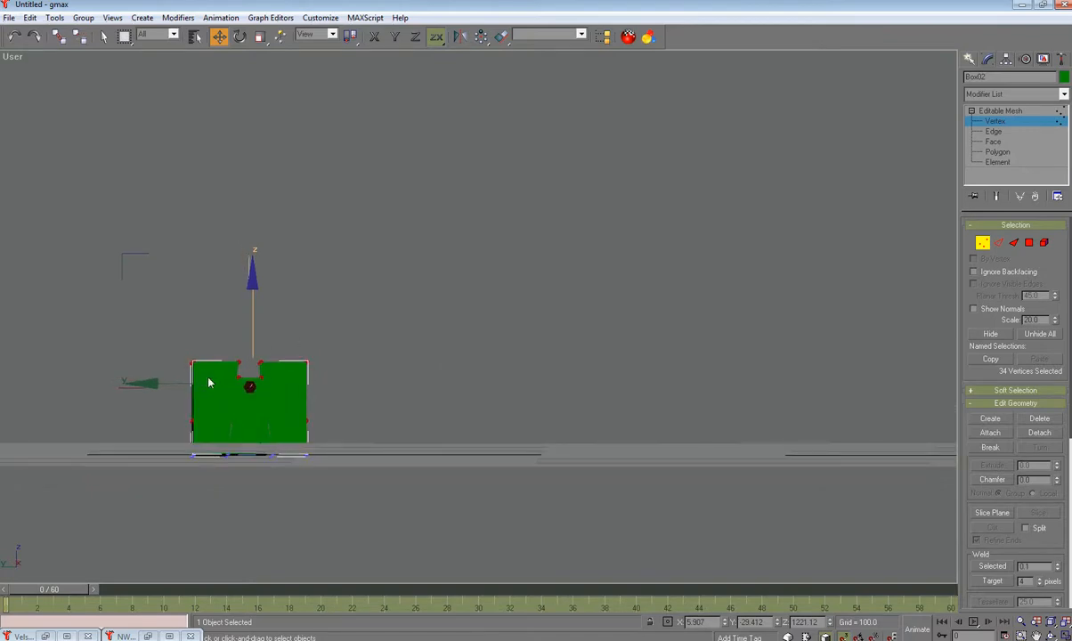
{"action": "left_click_drag", "start_coordinate": [169, 404], "coordinate": [361, 446]}
{"action": "middle_click_drag", "start_coordinate": [361, 446], "coordinate": [461, 463], "text": "alt"}
{"action": "left_click_drag", "start_coordinate": [249, 330], "coordinate": [249, 298]}
{"action": "middle_click_drag", "start_coordinate": [246, 316], "coordinate": [377, 357], "text": "alt"}
Step: In Face mode, create a triangular face filling the first gap beside the notch
{"action": "scroll", "coordinate": [186, 432], "scroll_direction": "up", "scroll_amount": 4}
{"action": "middle_click_drag", "start_coordinate": [280, 425], "coordinate": [304, 414], "text": "alt"}
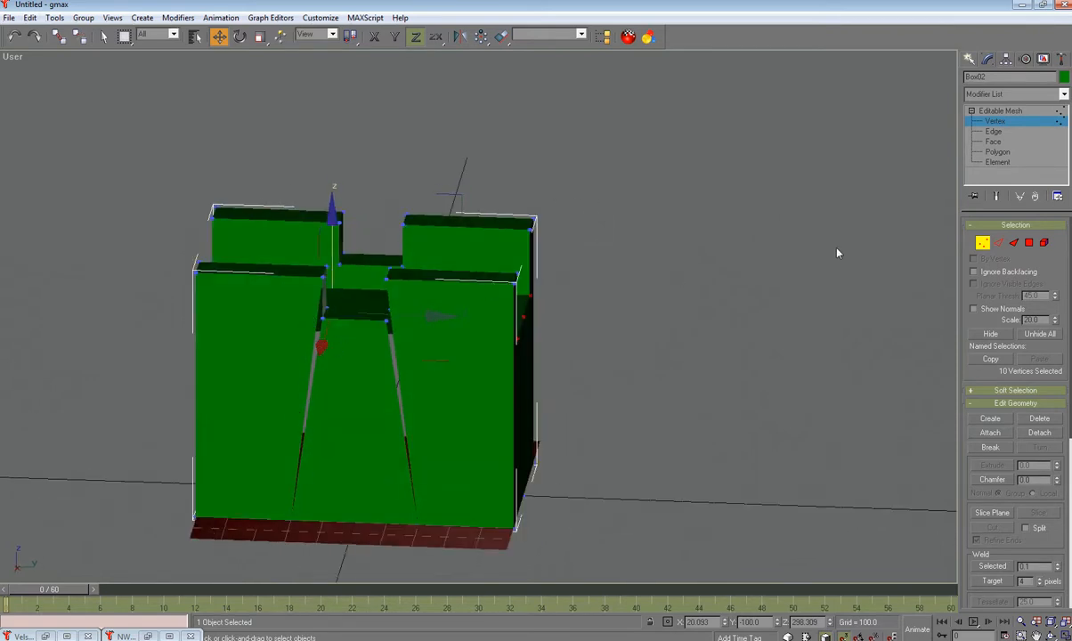
{"action": "left_click", "coordinate": [1015, 243]}
{"action": "left_click", "coordinate": [993, 419]}
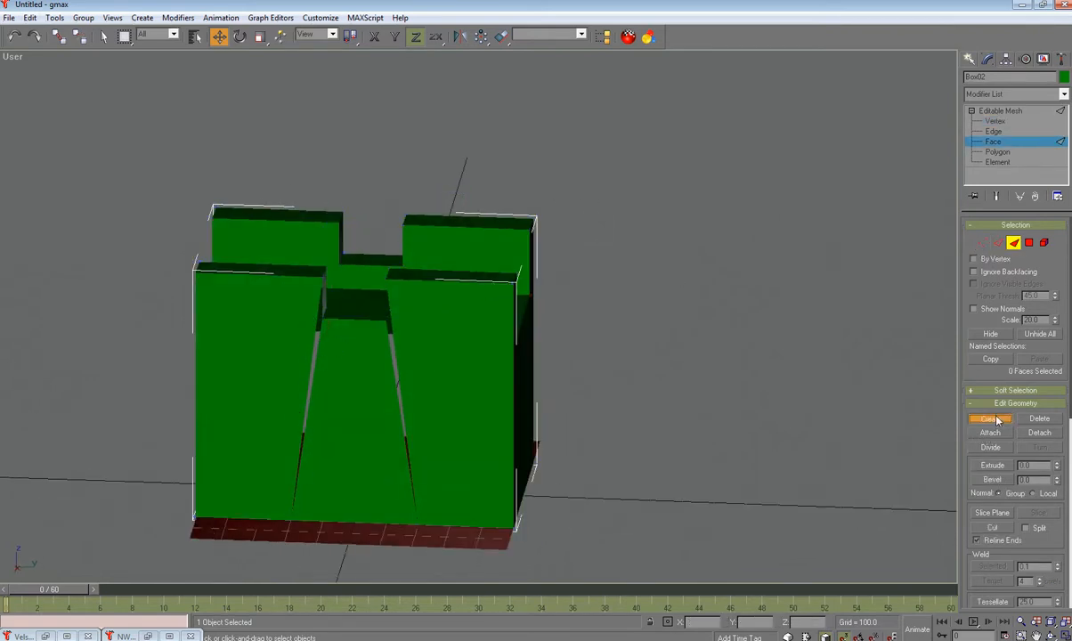
{"action": "left_click", "coordinate": [321, 278]}
{"action": "left_click", "coordinate": [289, 520]}
{"action": "left_click", "coordinate": [323, 317]}
Step: Create a second triangular face filling the gap on the other side
{"action": "middle_click_drag", "start_coordinate": [392, 340], "coordinate": [322, 341], "text": "alt"}
{"action": "left_click", "coordinate": [342, 332]}
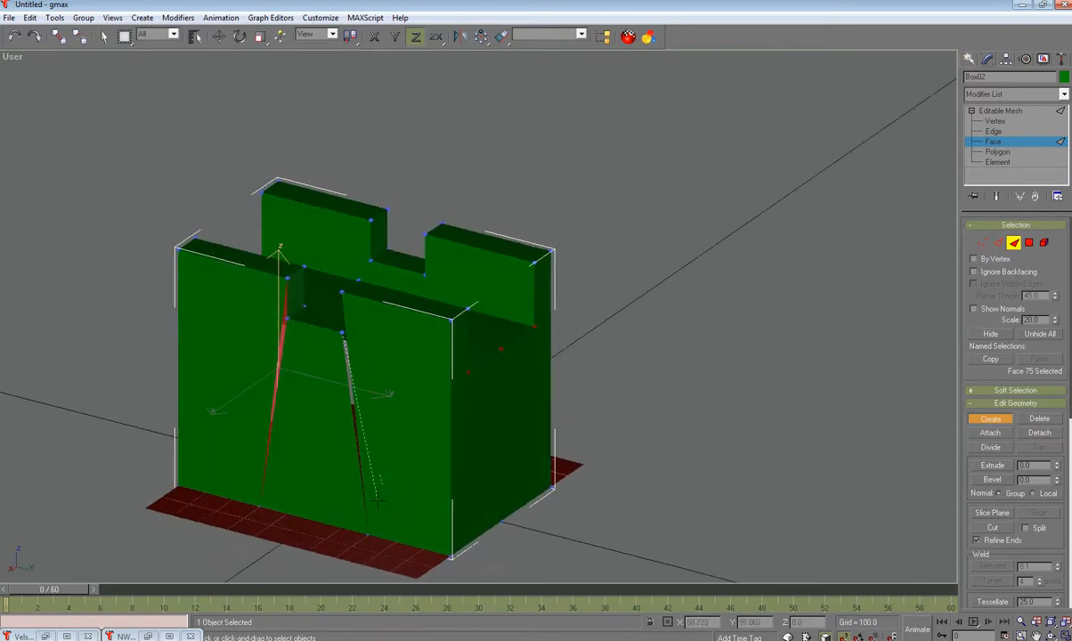
{"action": "left_click", "coordinate": [368, 535]}
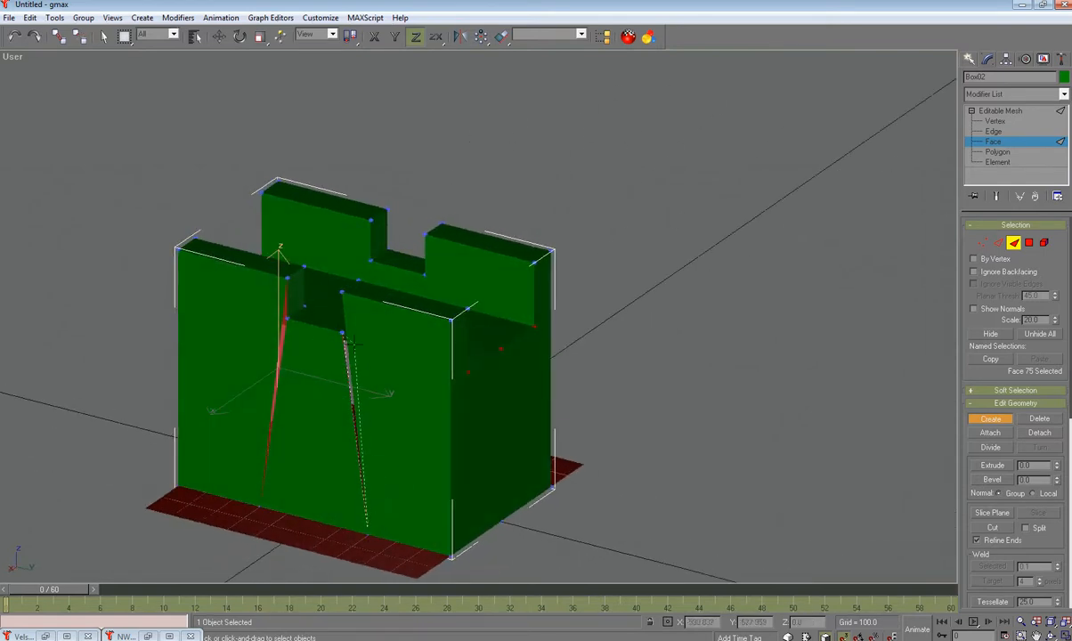
{"action": "left_click", "coordinate": [341, 293]}
{"action": "middle_click_drag", "start_coordinate": [383, 394], "coordinate": [391, 296], "text": "alt"}
{"action": "scroll", "coordinate": [500, 406], "scroll_direction": "up", "scroll_amount": 2}
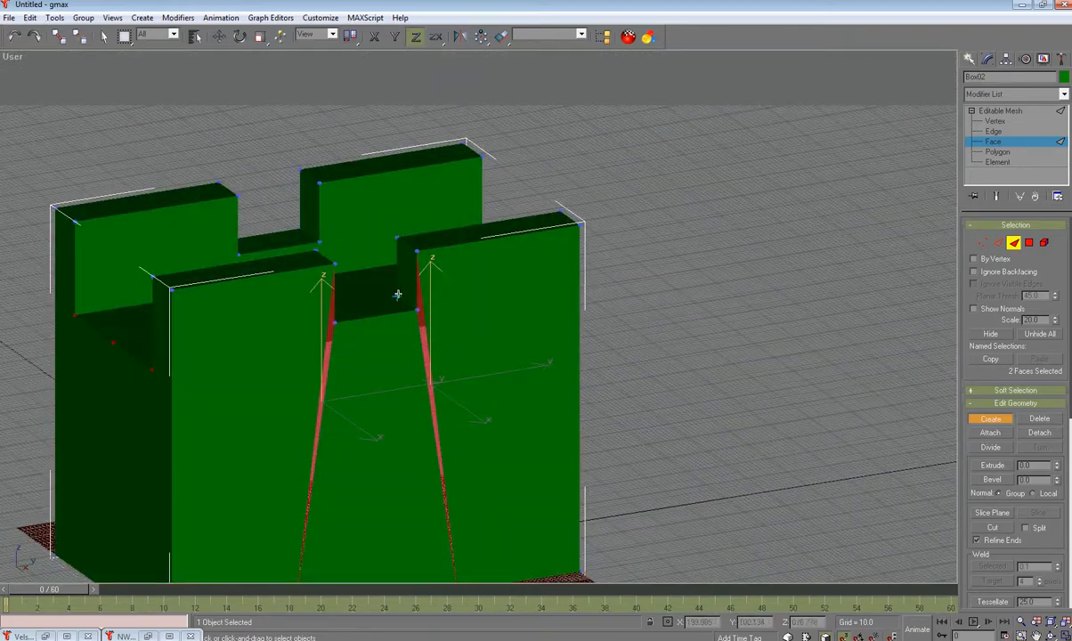
Step: Toggle the Vertex sub-object off and recentre the view on the wall mesh
{"action": "left_click", "coordinate": [983, 243]}
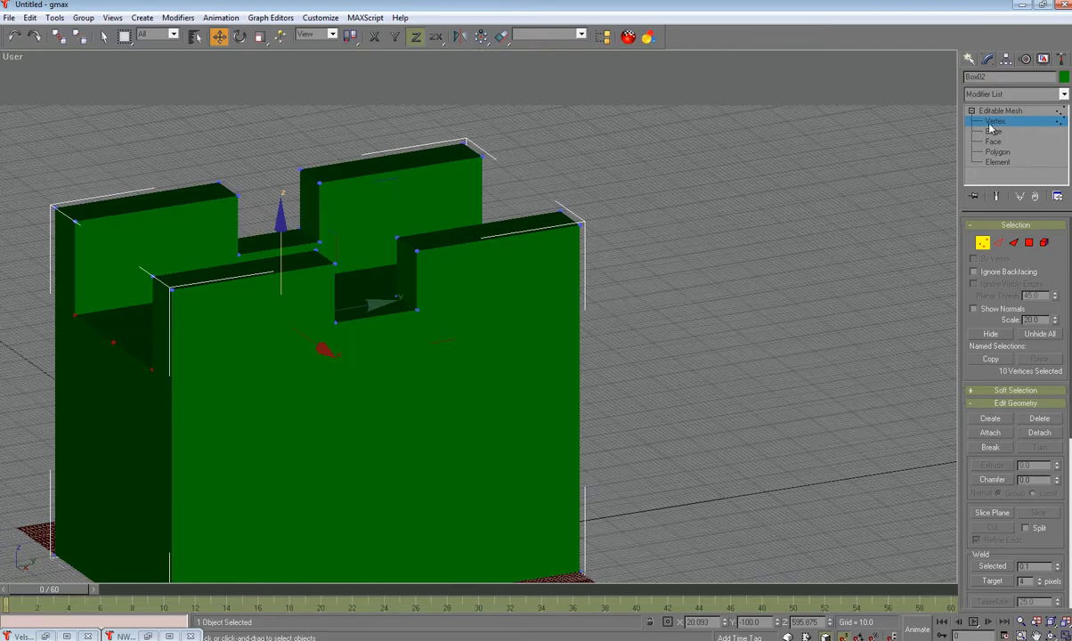
{"action": "middle_click_drag", "start_coordinate": [627, 449], "coordinate": [675, 452], "text": "alt"}
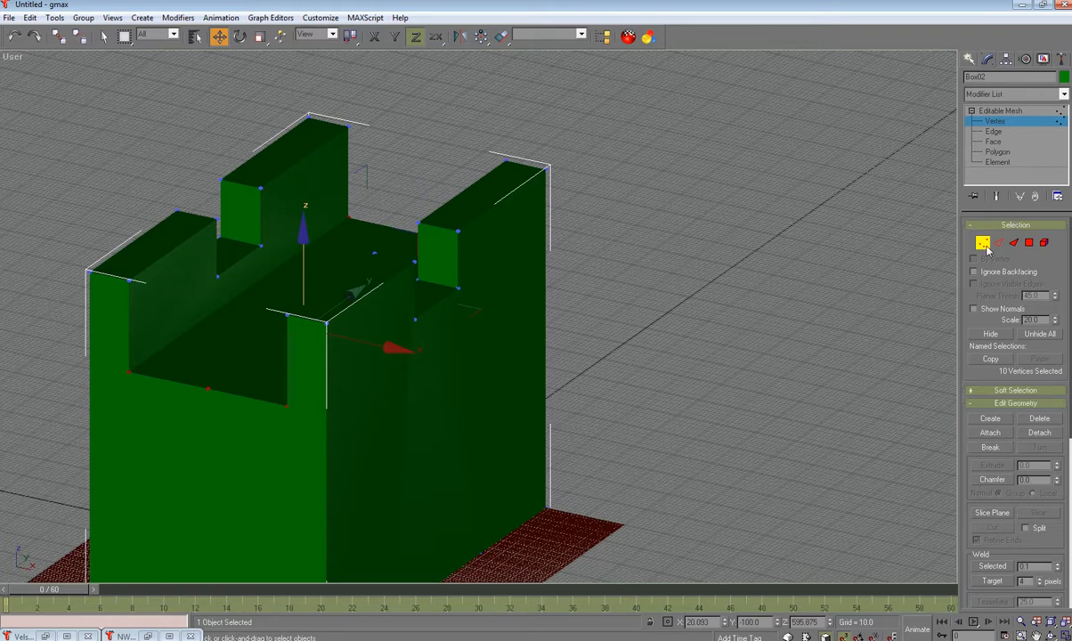
{"action": "left_click", "coordinate": [983, 244]}
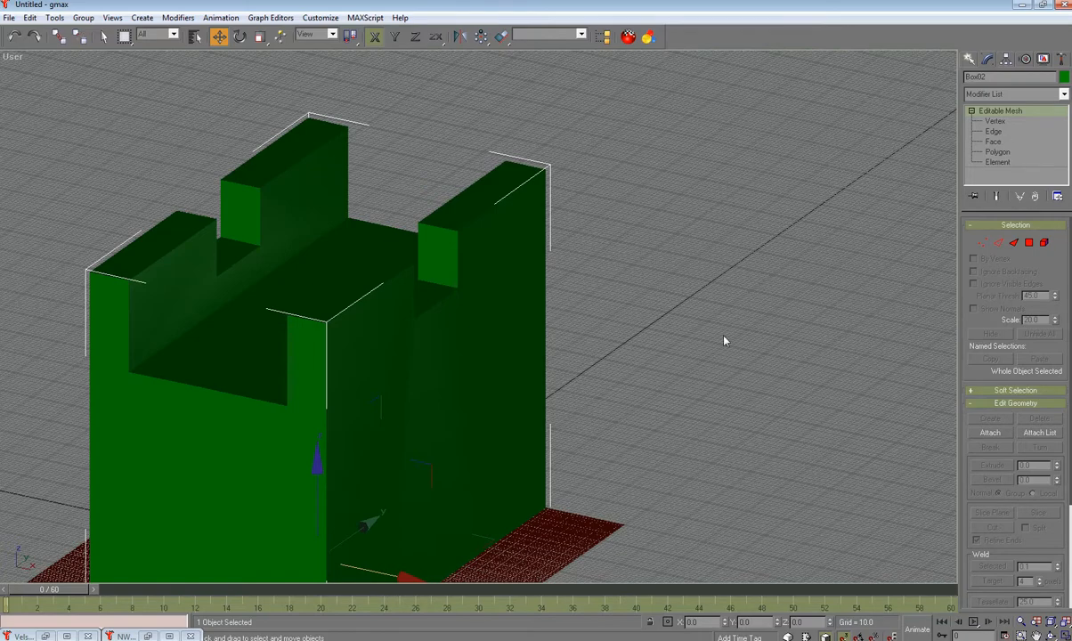
{"action": "middle_click_drag", "start_coordinate": [724, 341], "coordinate": [757, 244]}
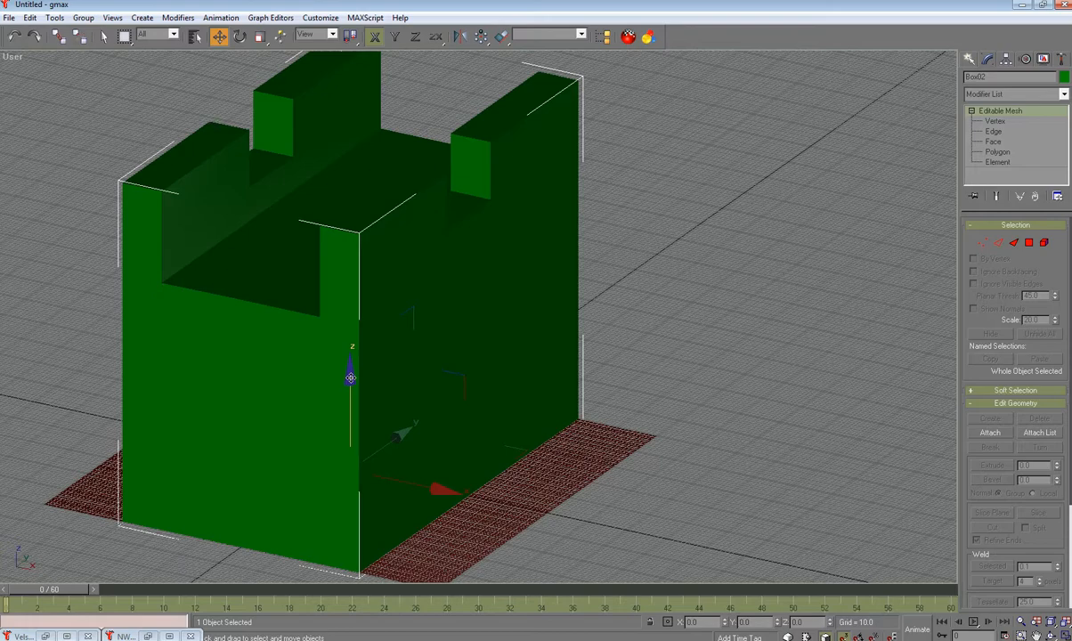
Step: Copy the wall block as Box03 and hide the copy
{"action": "left_click_drag", "start_coordinate": [350, 378], "coordinate": [351, 383], "text": "shift"}
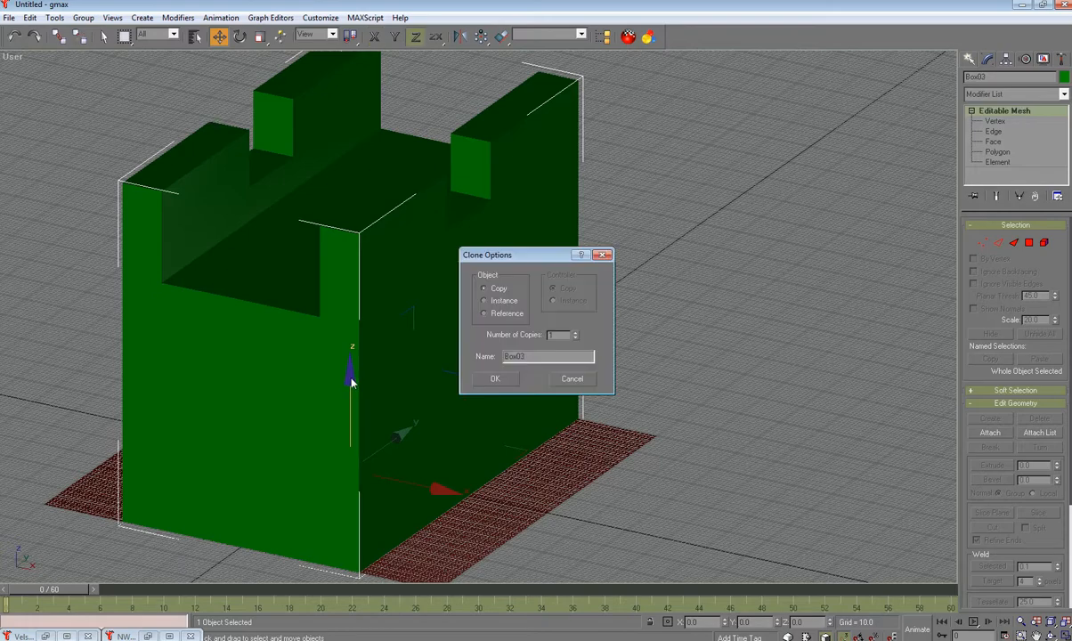
{"action": "left_click", "coordinate": [496, 379]}
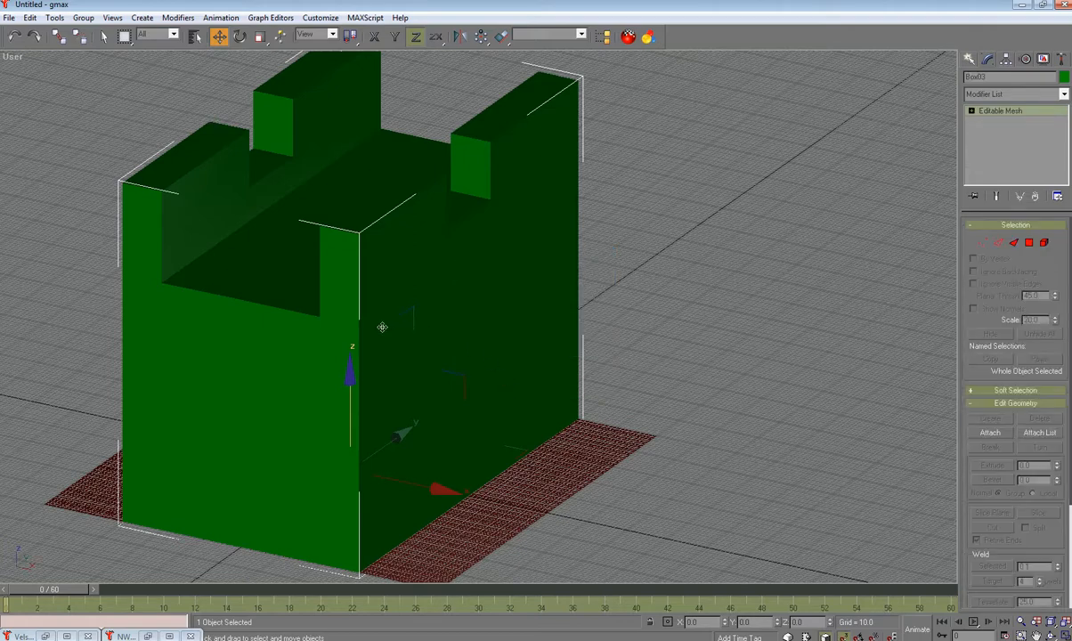
{"action": "right_click", "coordinate": [496, 265]}
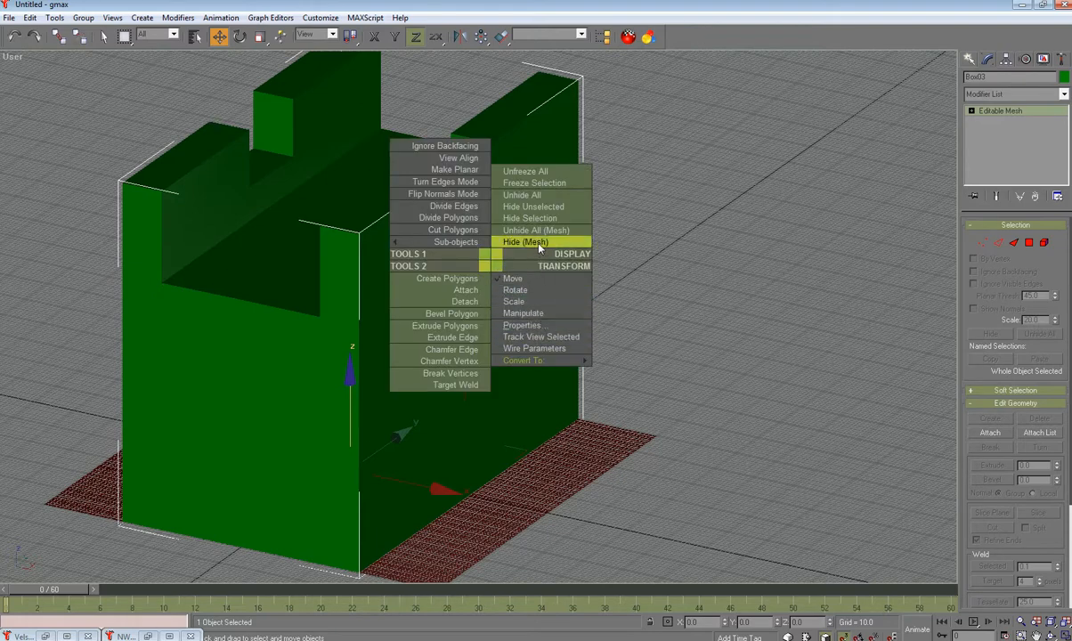
{"action": "left_click", "coordinate": [537, 219]}
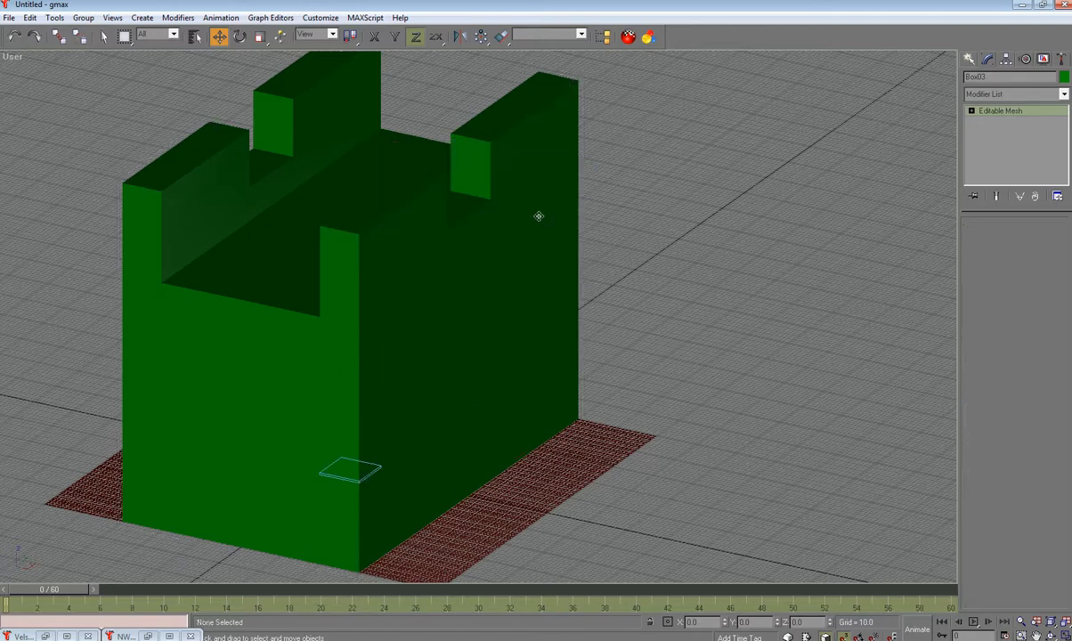
Step: Delete Box02's top and bottom vertices, leaving a flat green rectangle above the red plane
{"action": "left_click", "coordinate": [395, 304]}
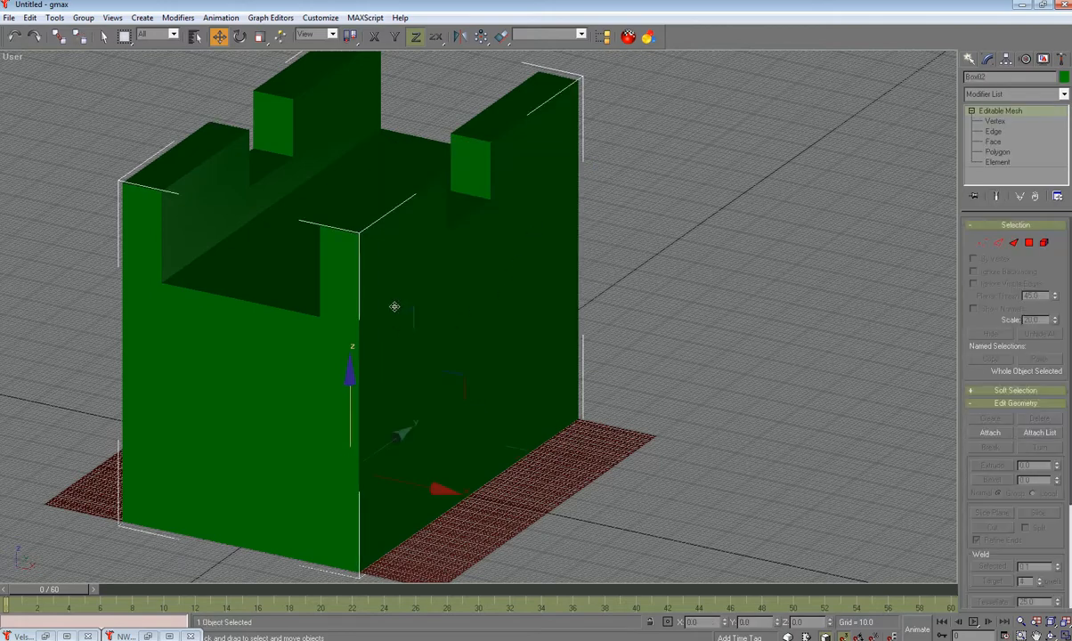
{"action": "left_click", "coordinate": [995, 121]}
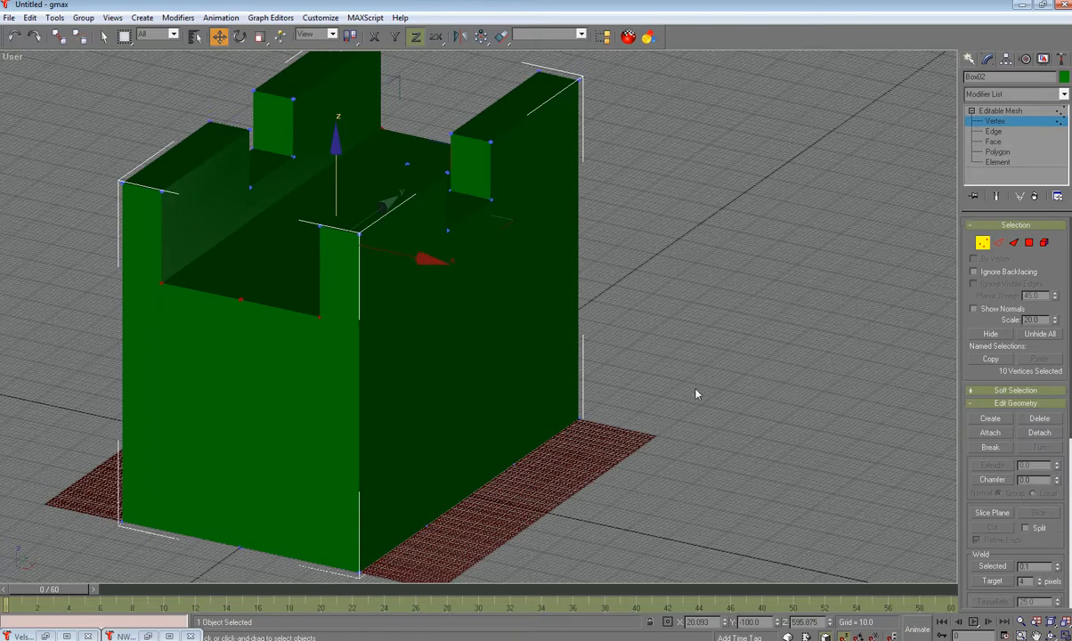
{"action": "middle_click_drag", "start_coordinate": [704, 392], "coordinate": [736, 365], "text": "alt"}
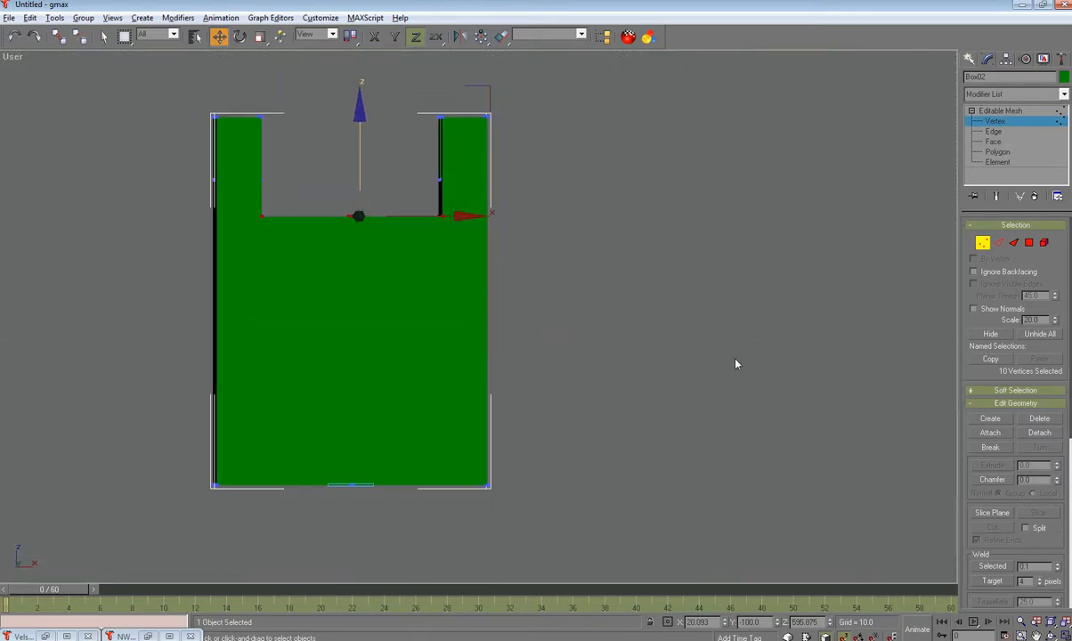
{"action": "left_click_drag", "start_coordinate": [134, 83], "coordinate": [539, 198]}
{"action": "key", "text": "Delete"}
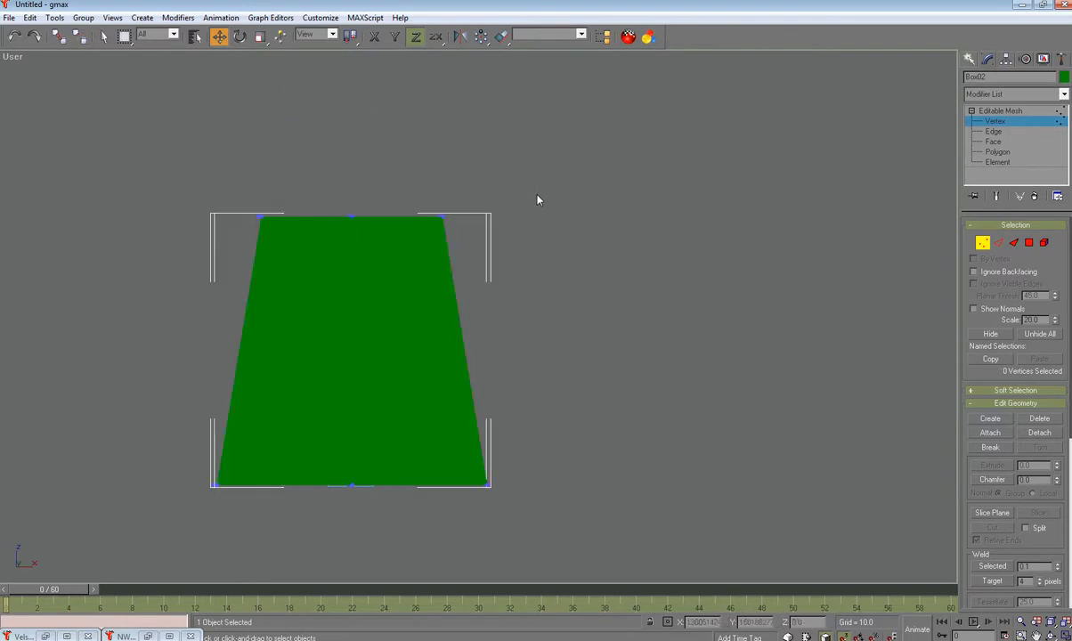
{"action": "left_click_drag", "start_coordinate": [147, 322], "coordinate": [641, 583]}
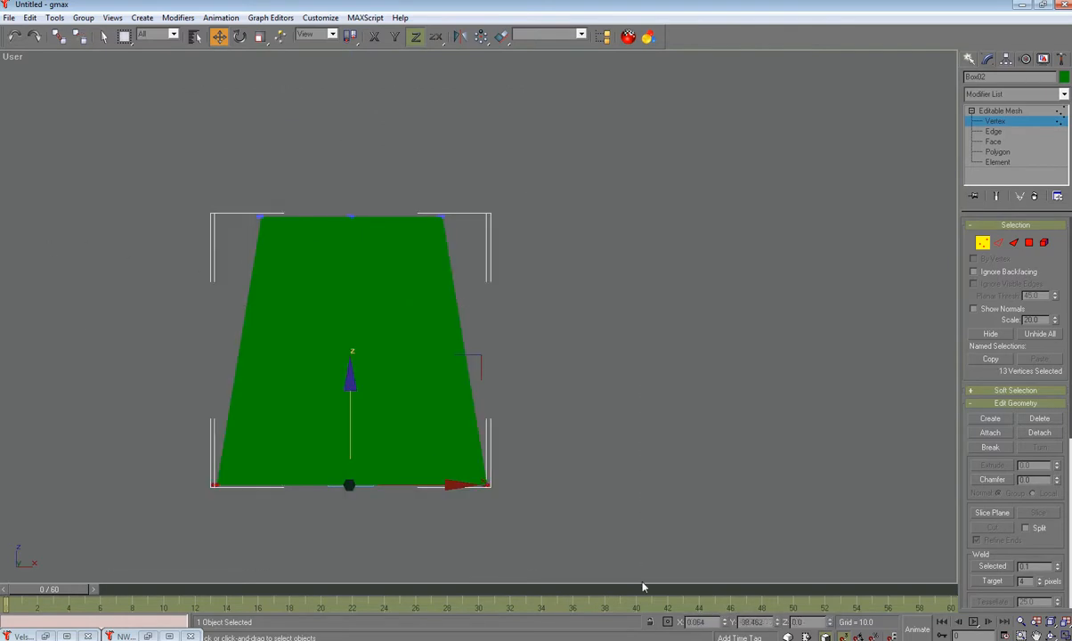
{"action": "key", "text": "Delete"}
{"action": "middle_click_drag", "start_coordinate": [565, 470], "coordinate": [489, 503], "text": "alt"}
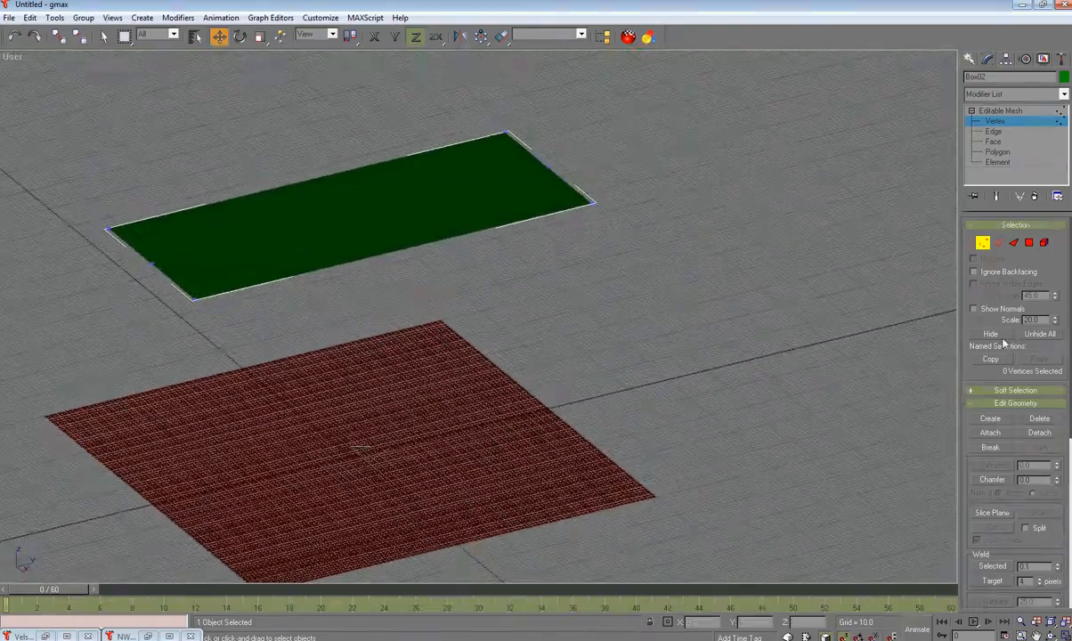
{"action": "left_click", "coordinate": [984, 247]}
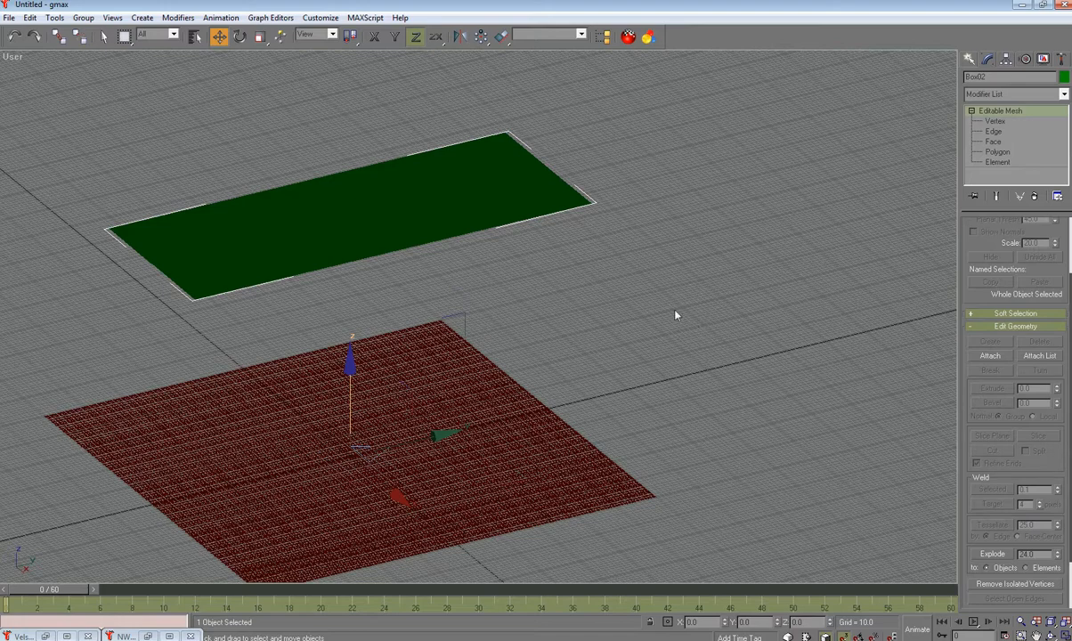
Step: Unhide all wall objects and hide the flattened Box02 rectangle
{"action": "right_click", "coordinate": [631, 250]}
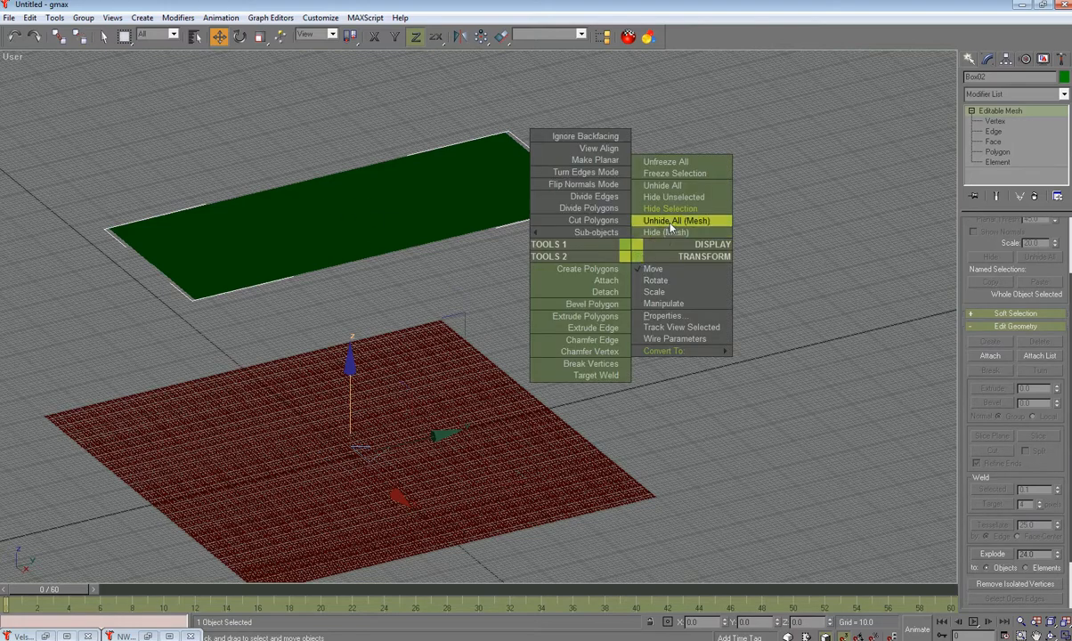
{"action": "left_click", "coordinate": [674, 186]}
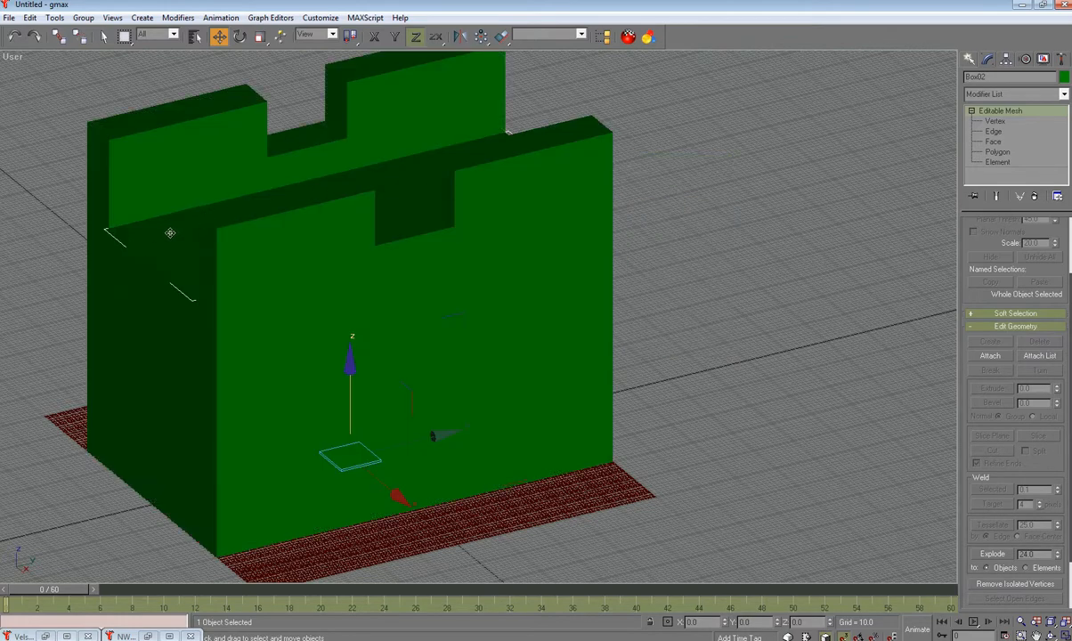
{"action": "right_click", "coordinate": [692, 188]}
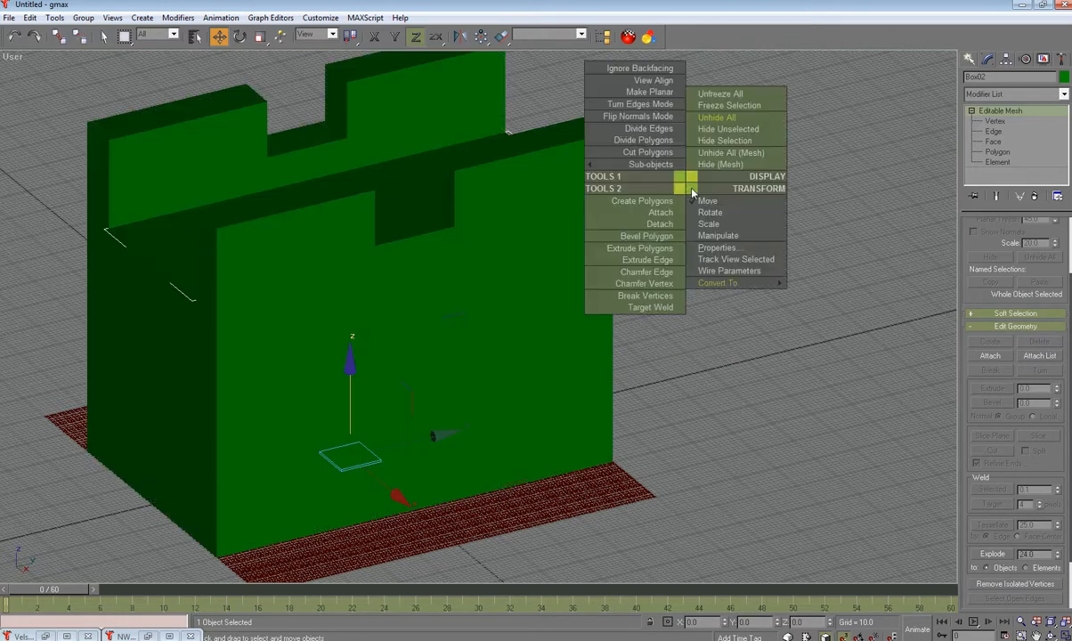
{"action": "left_click", "coordinate": [717, 139]}
Step: Select the Box03 castle block and frame it in the viewport
{"action": "middle_click_drag", "start_coordinate": [537, 330], "coordinate": [573, 338], "text": "alt"}
{"action": "scroll", "coordinate": [570, 335], "scroll_direction": "down", "scroll_amount": 5}
{"action": "left_click", "coordinate": [477, 165]}
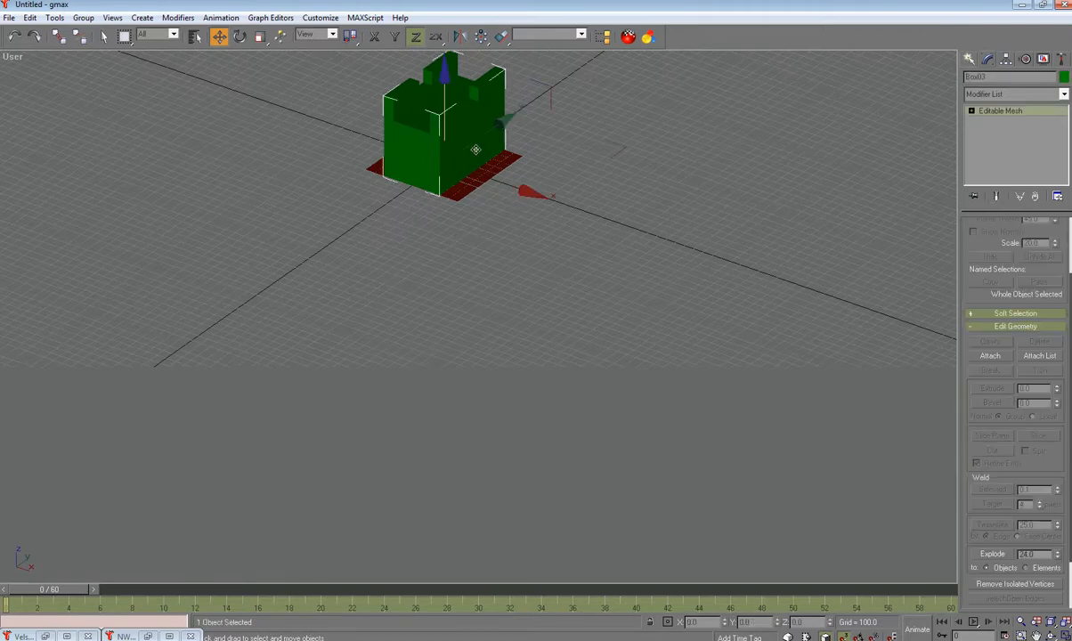
{"action": "middle_click_drag", "start_coordinate": [521, 242], "coordinate": [554, 477]}
{"action": "scroll", "coordinate": [472, 375], "scroll_direction": "up", "scroll_amount": 4}
{"action": "scroll", "coordinate": [459, 418], "scroll_direction": "down", "scroll_amount": 2}
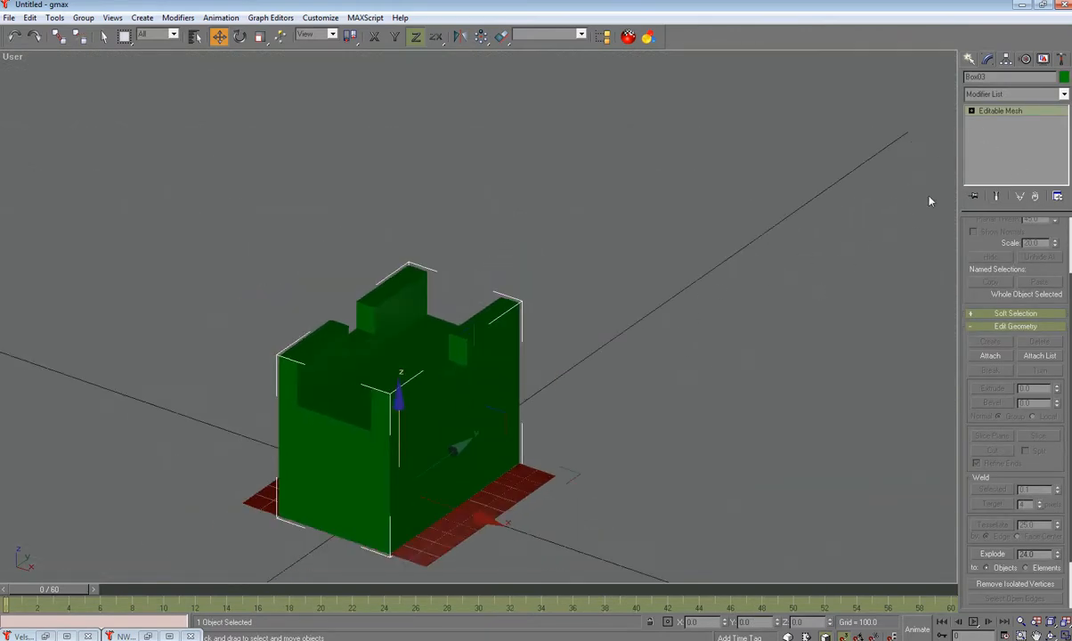
Step: At Face level, delete the four triangular top faces of the Box03 castle block
{"action": "left_click", "coordinate": [972, 111]}
{"action": "left_click", "coordinate": [993, 142]}
{"action": "middle_click_drag", "start_coordinate": [759, 318], "coordinate": [773, 327], "text": "alt"}
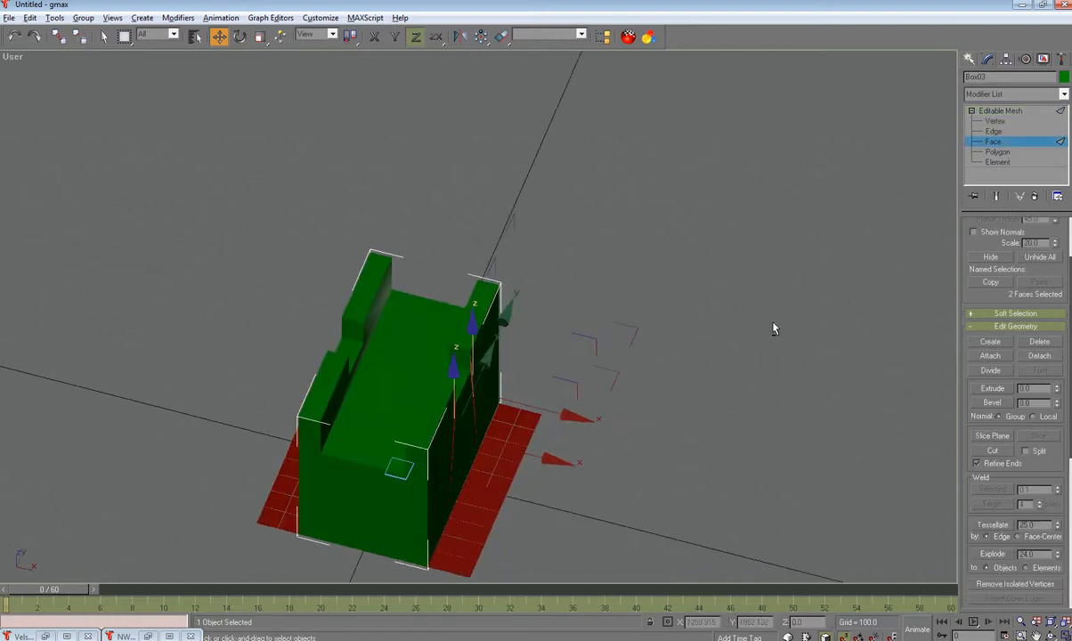
{"action": "left_click", "coordinate": [408, 372]}
{"action": "key", "text": "Delete"}
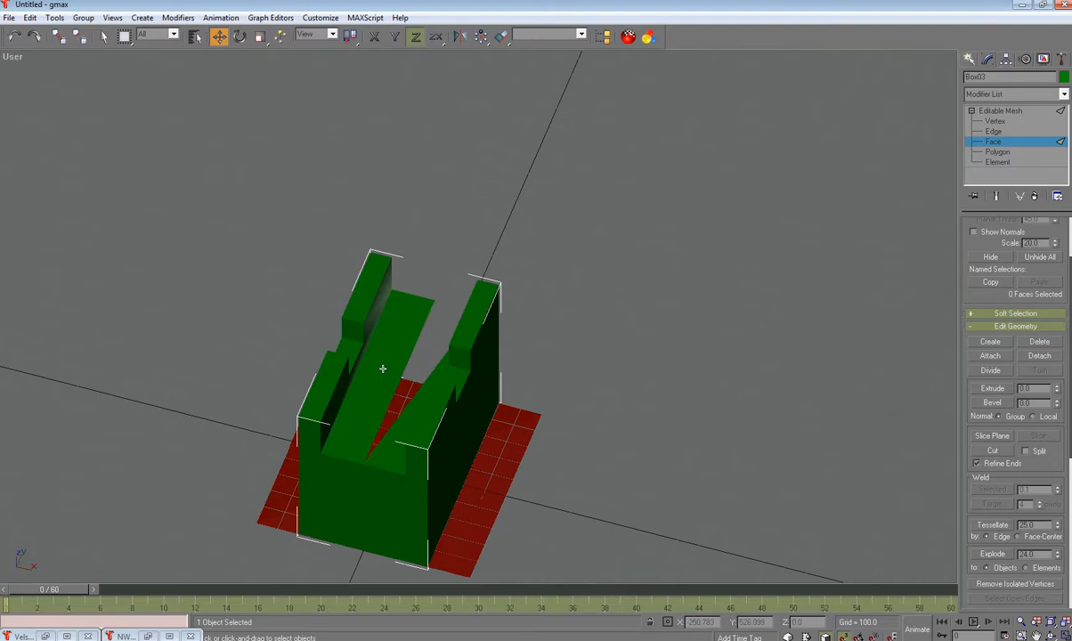
{"action": "left_click", "coordinate": [383, 369]}
{"action": "key", "text": "Delete"}
{"action": "left_click", "coordinate": [369, 414]}
{"action": "key", "text": "Delete"}
{"action": "left_click", "coordinate": [397, 423]}
{"action": "key", "text": "Delete"}
Step: Return to object level, unhide all pieces, deselect the castle and reframe the view
{"action": "middle_click_drag", "start_coordinate": [448, 445], "coordinate": [499, 383], "text": "alt"}
{"action": "left_click", "coordinate": [1001, 110]}
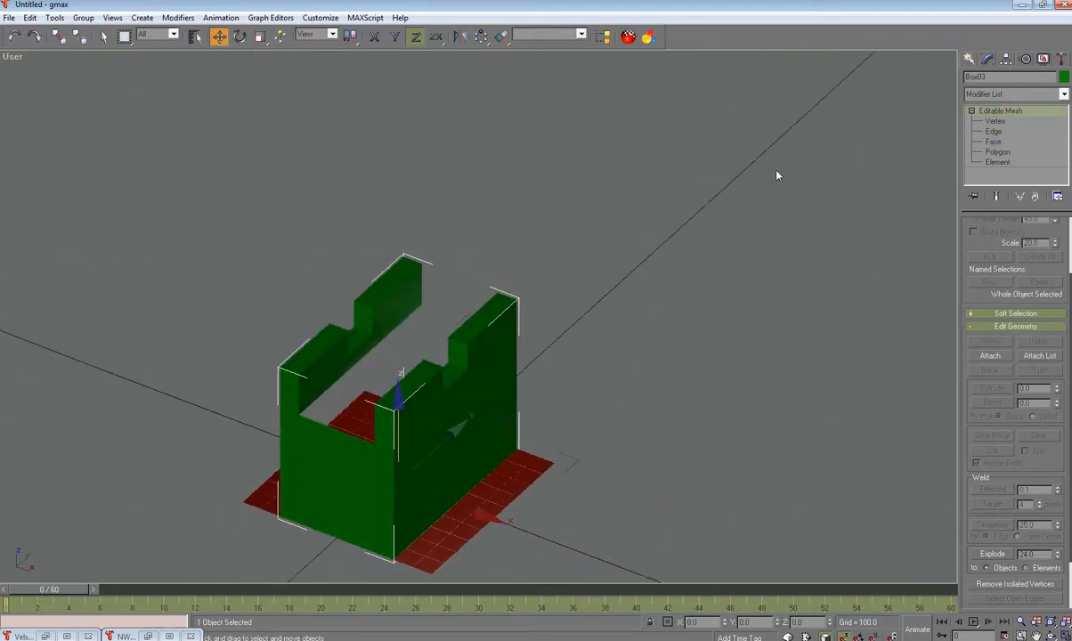
{"action": "right_click", "coordinate": [684, 180]}
{"action": "left_click", "coordinate": [717, 116]}
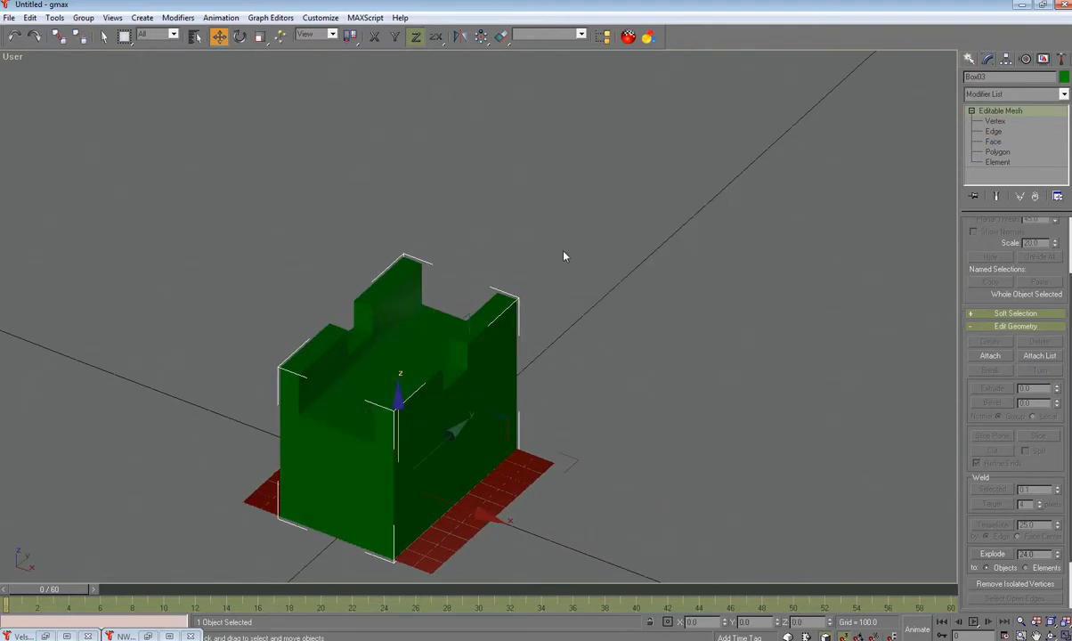
{"action": "left_click", "coordinate": [690, 405]}
{"action": "scroll", "coordinate": [673, 397], "scroll_direction": "up", "scroll_amount": 3}
{"action": "middle_click_drag", "start_coordinate": [673, 397], "coordinate": [685, 174], "text": "alt"}
{"action": "scroll", "coordinate": [603, 274], "scroll_direction": "up", "scroll_amount": 2}
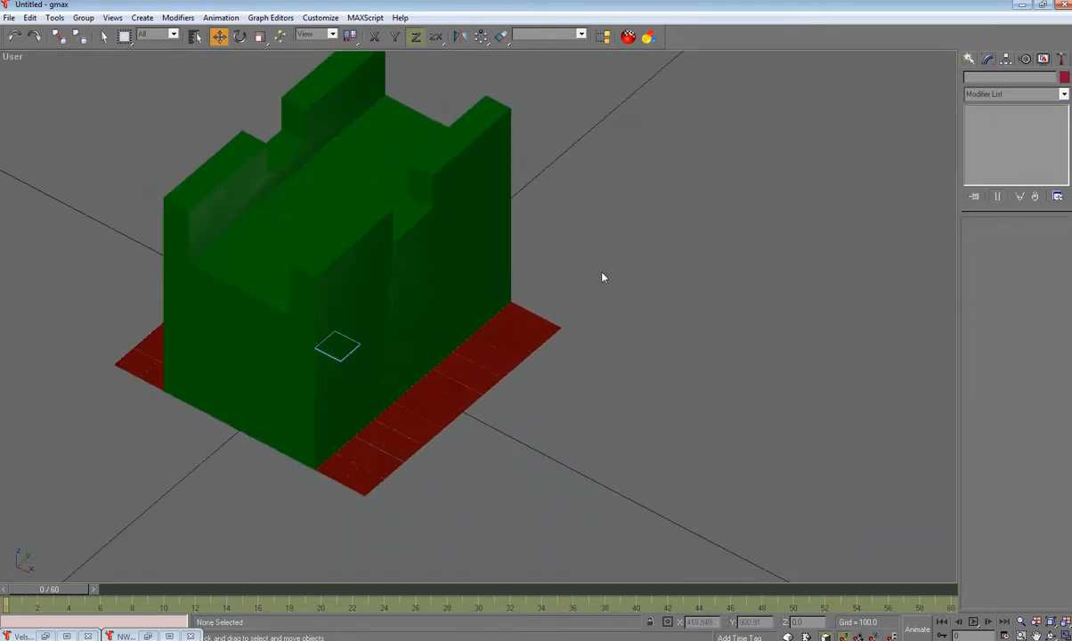
{"action": "middle_click_drag", "start_coordinate": [603, 277], "coordinate": [670, 359]}
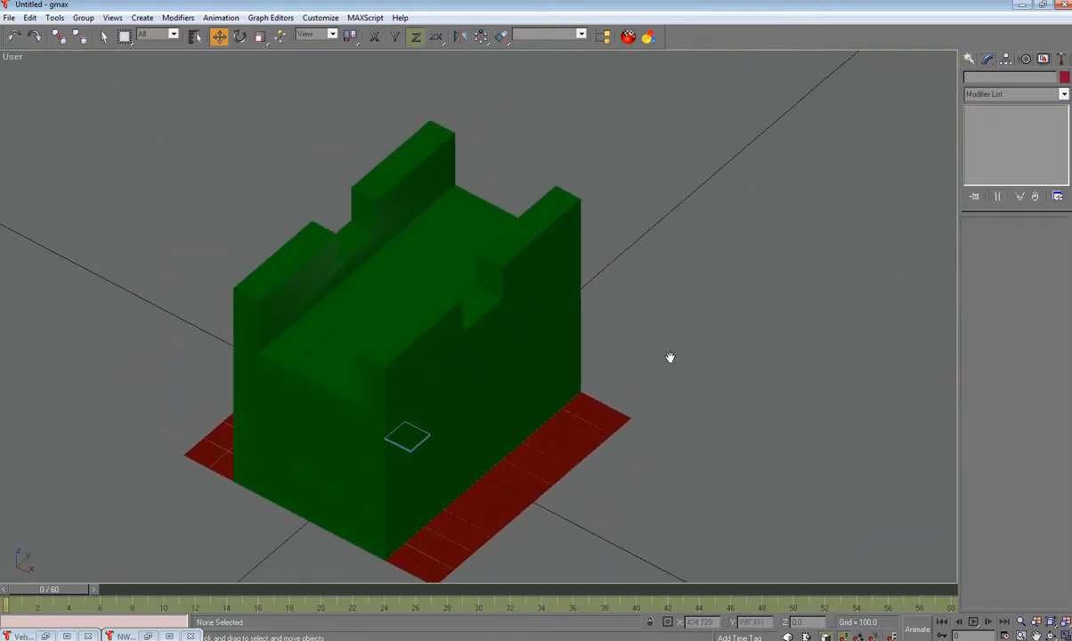
Step: Add an AuroraTrimesh modifier to Plane01 and turn on Override Mat Values
{"action": "left_click", "coordinate": [560, 460]}
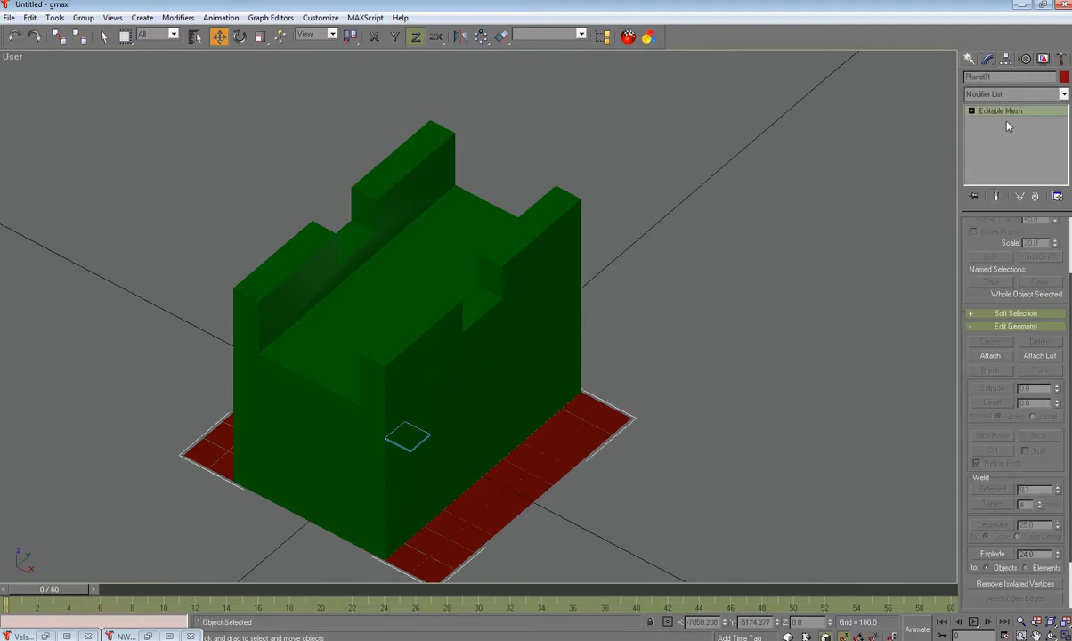
{"action": "left_click", "coordinate": [1056, 95]}
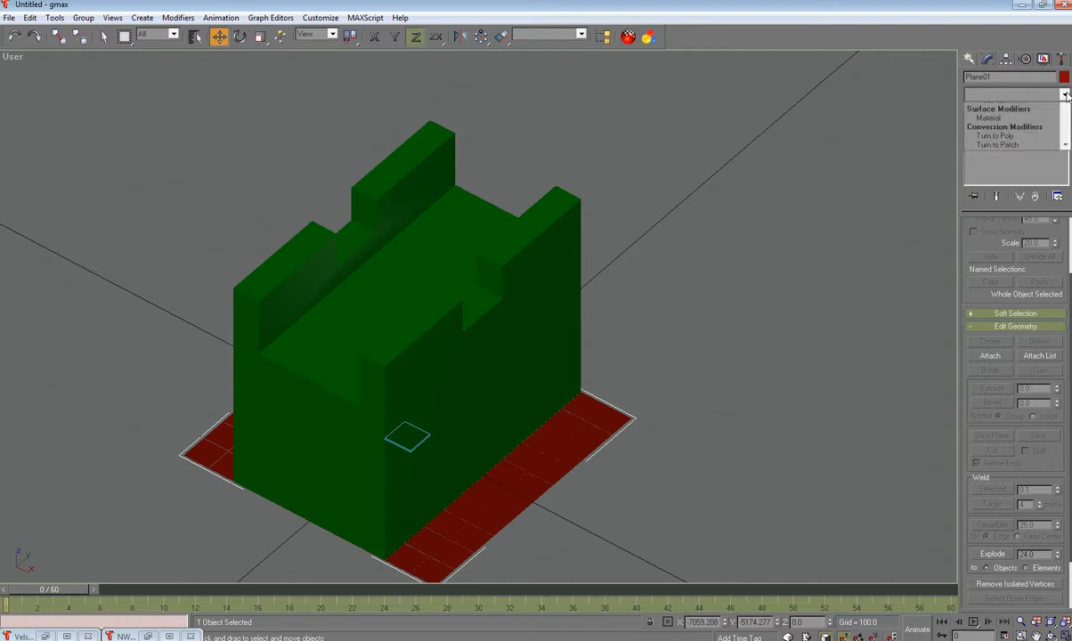
{"action": "left_click", "coordinate": [896, 150]}
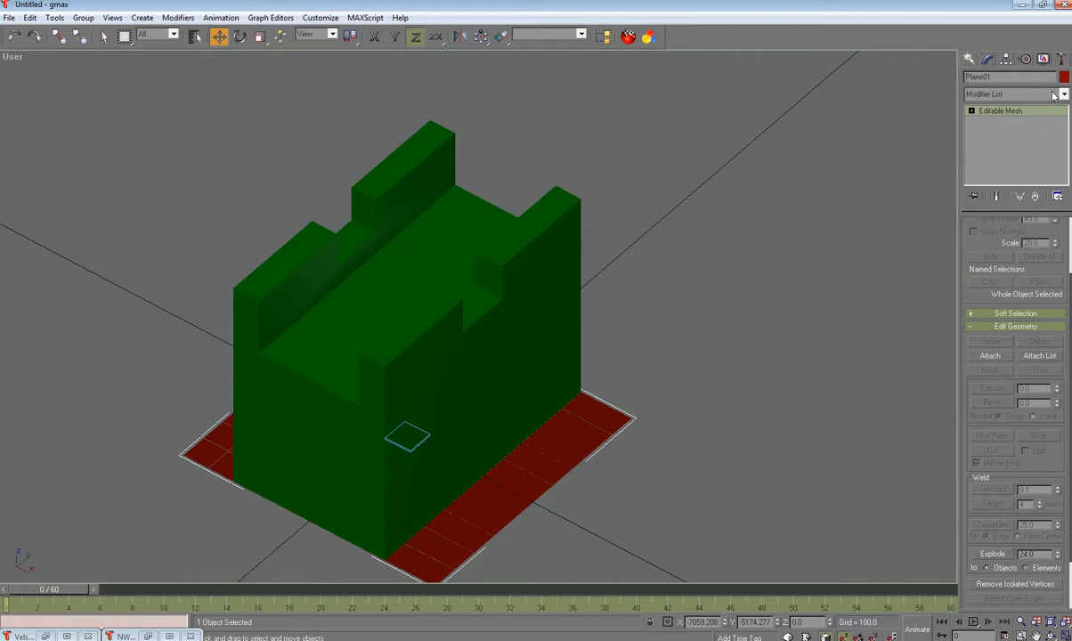
{"action": "left_click", "coordinate": [1002, 93]}
{"action": "scroll", "coordinate": [1020, 505], "scroll_direction": "down", "scroll_amount": 1}
{"action": "scroll", "coordinate": [1016, 516], "scroll_direction": "down", "scroll_amount": 2}
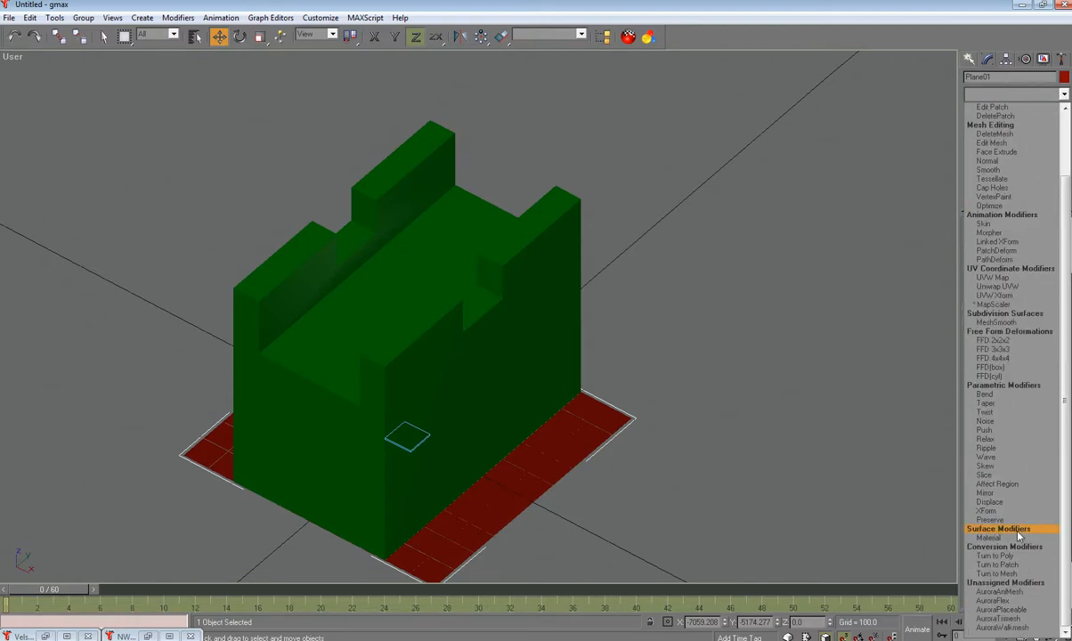
{"action": "left_click", "coordinate": [1007, 619]}
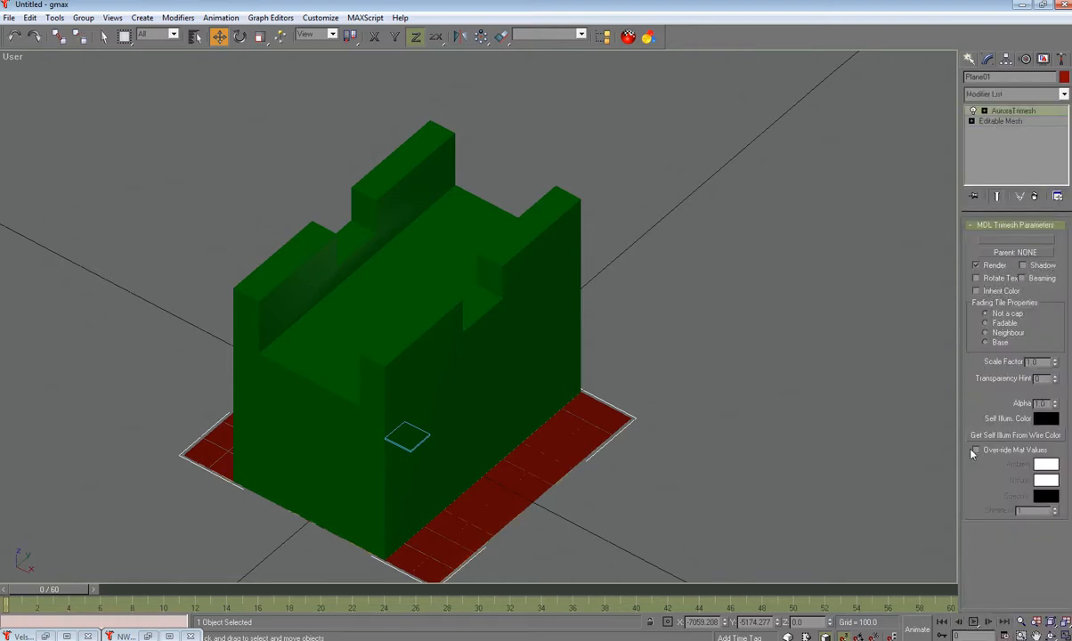
{"action": "left_click", "coordinate": [978, 451]}
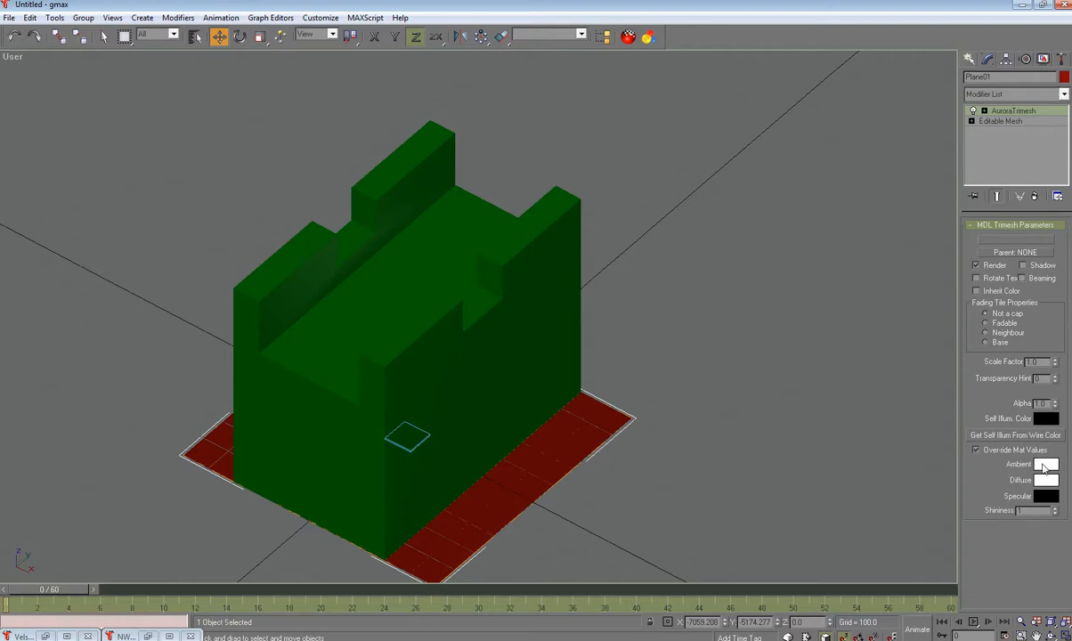
{"action": "left_click", "coordinate": [1064, 94]}
{"action": "scroll", "coordinate": [1059, 107], "scroll_direction": "up", "scroll_amount": 1}
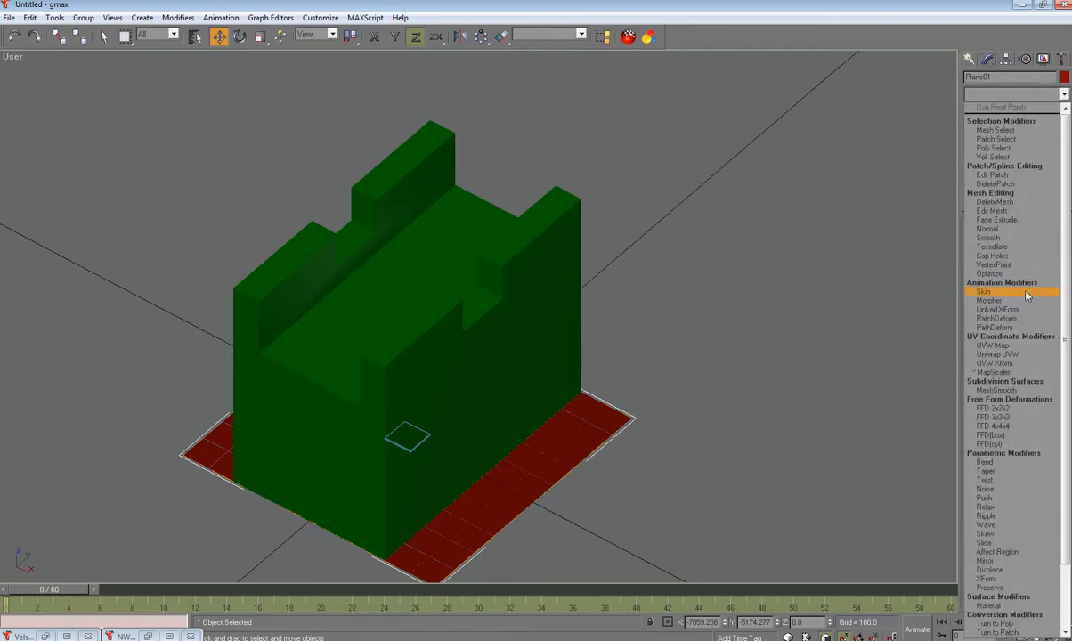
Step: Give Plane01 a 501 by 501 UVW Map and bring up the Material Navigator
{"action": "left_click", "coordinate": [993, 346]}
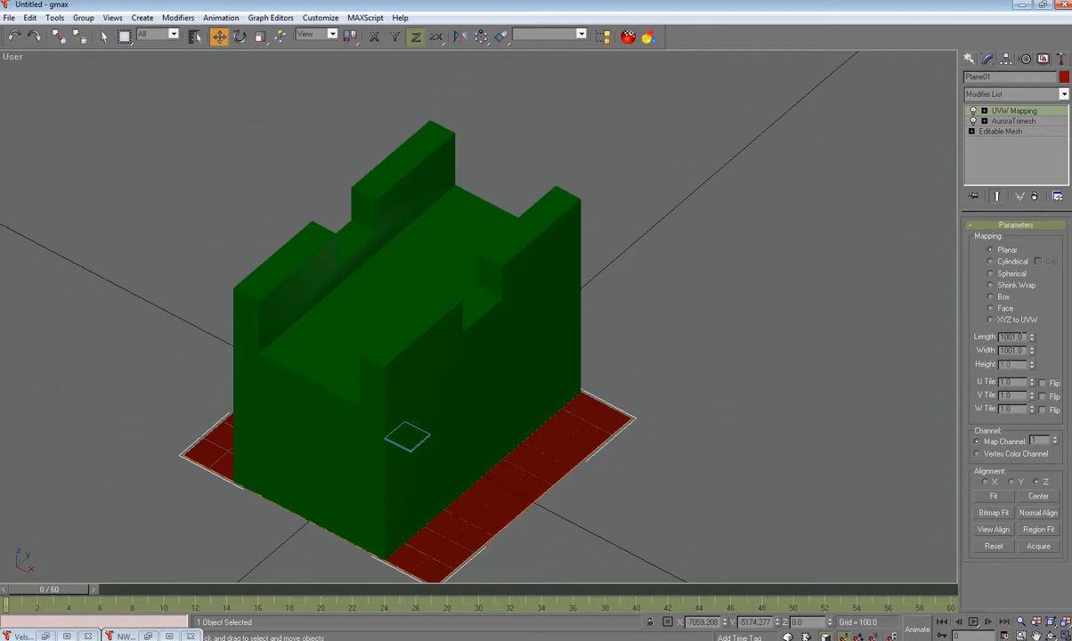
{"action": "double_click", "coordinate": [1012, 337]}
{"action": "type", "text": "5"}
{"action": "type", "text": "5"}
{"action": "key", "text": "Tab"}
{"action": "type", "text": "5"}
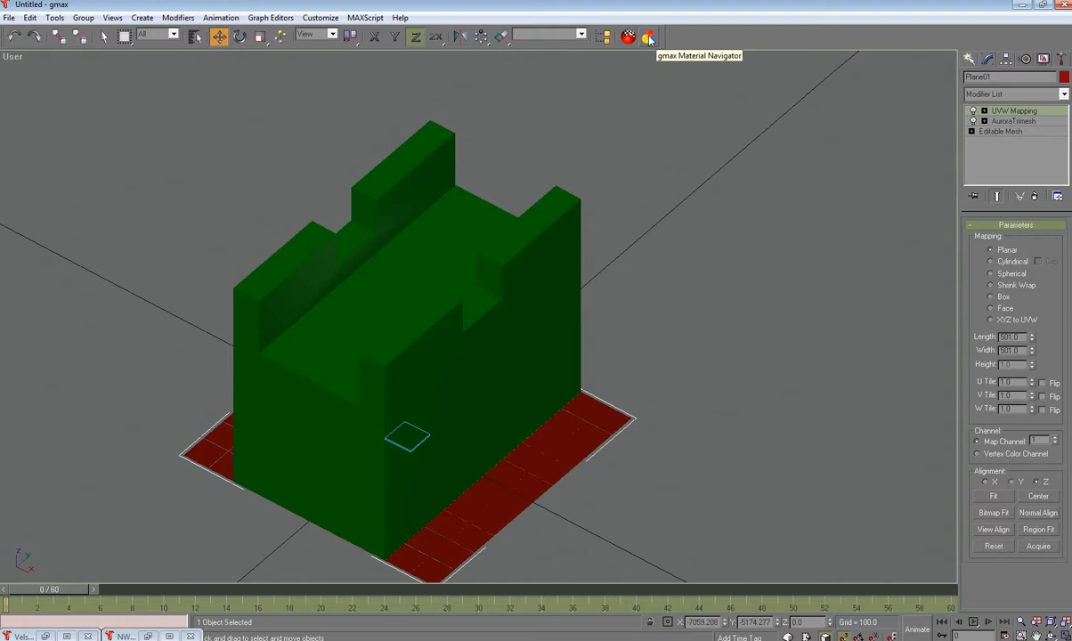
{"action": "left_click", "coordinate": [650, 37]}
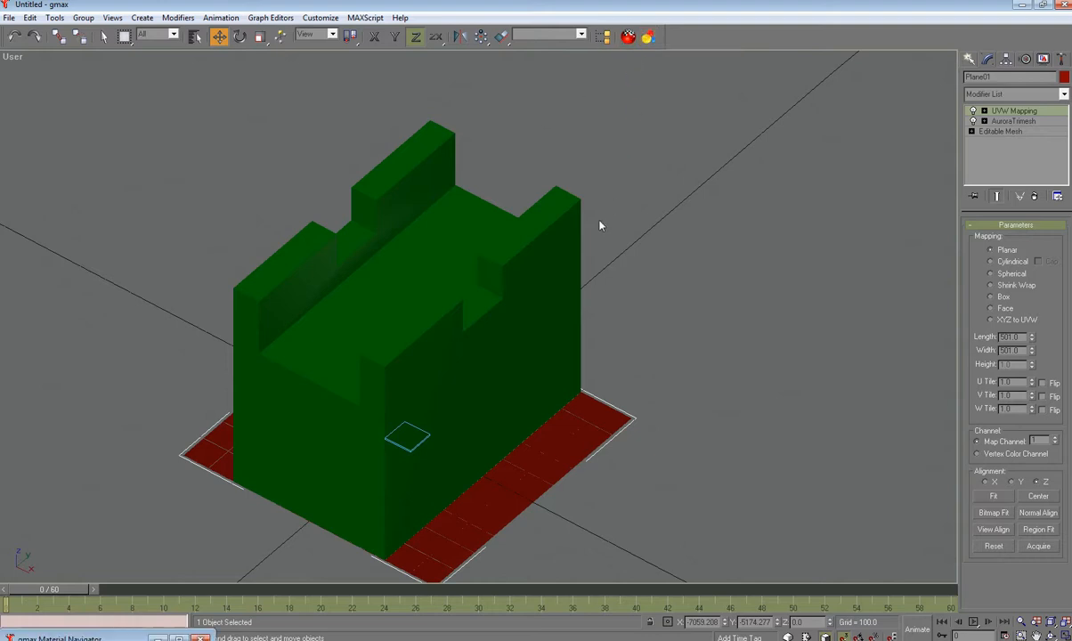
{"action": "left_click", "coordinate": [177, 637]}
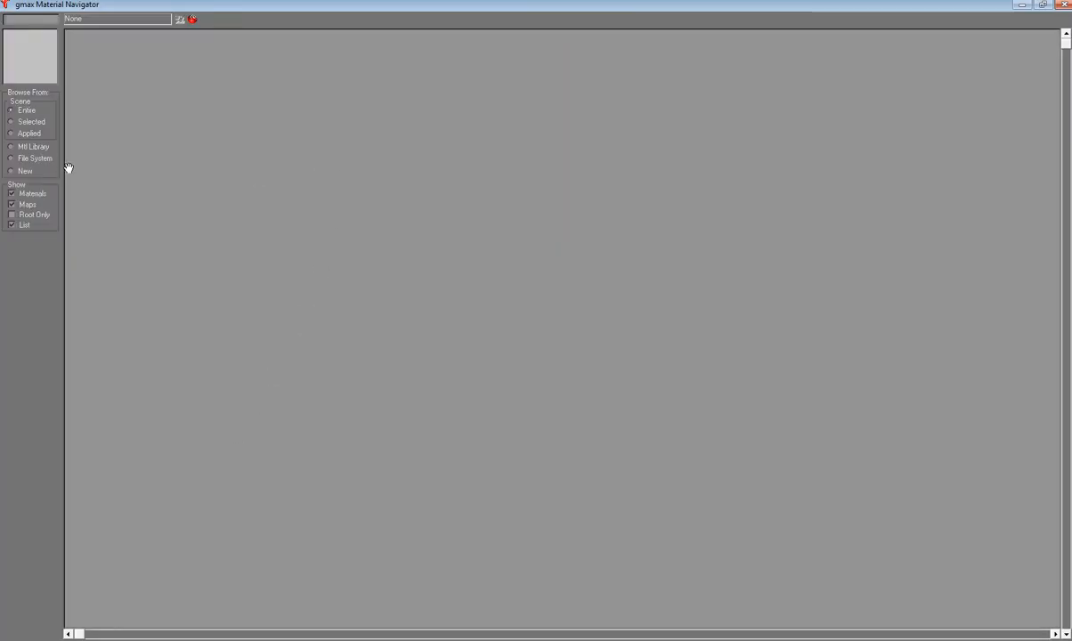
Step: Browse the D:\Textures folder thumbnails and shrink the navigator to a small window
{"action": "left_click", "coordinate": [11, 158]}
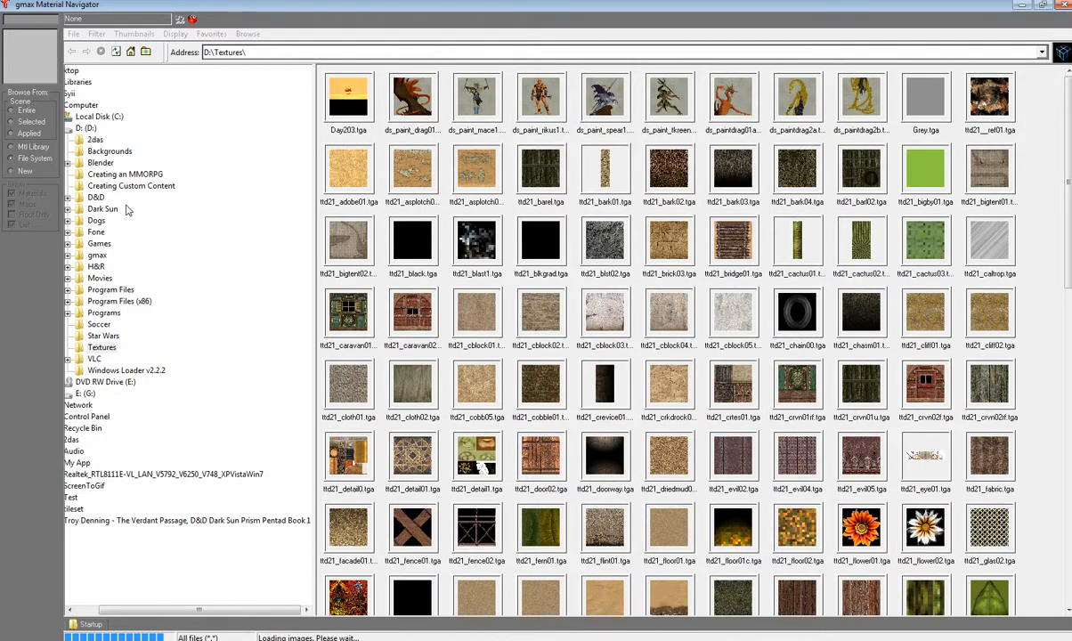
{"action": "left_click", "coordinate": [86, 128]}
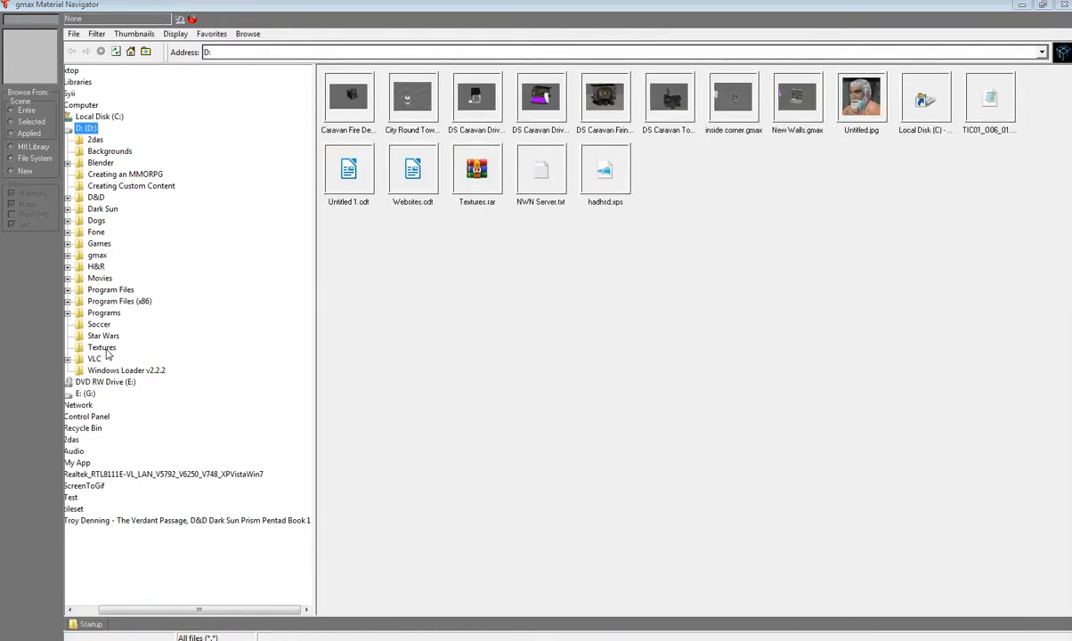
{"action": "left_click", "coordinate": [102, 347]}
{"action": "left_click_drag", "start_coordinate": [1068, 149], "coordinate": [1071, 452]}
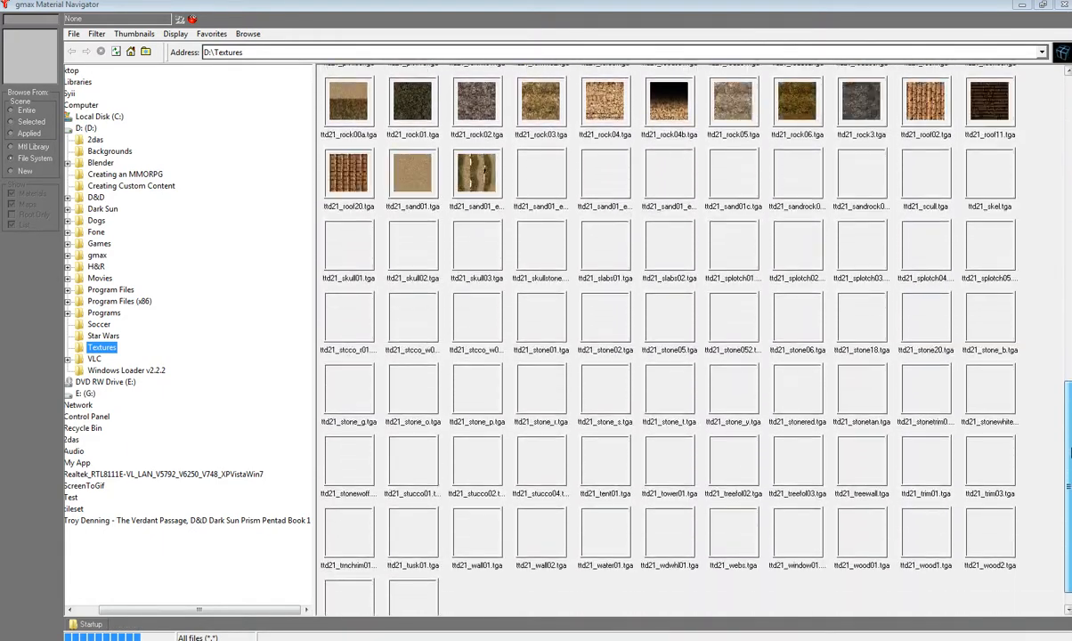
{"action": "left_click_drag", "start_coordinate": [952, 9], "coordinate": [33, 90]}
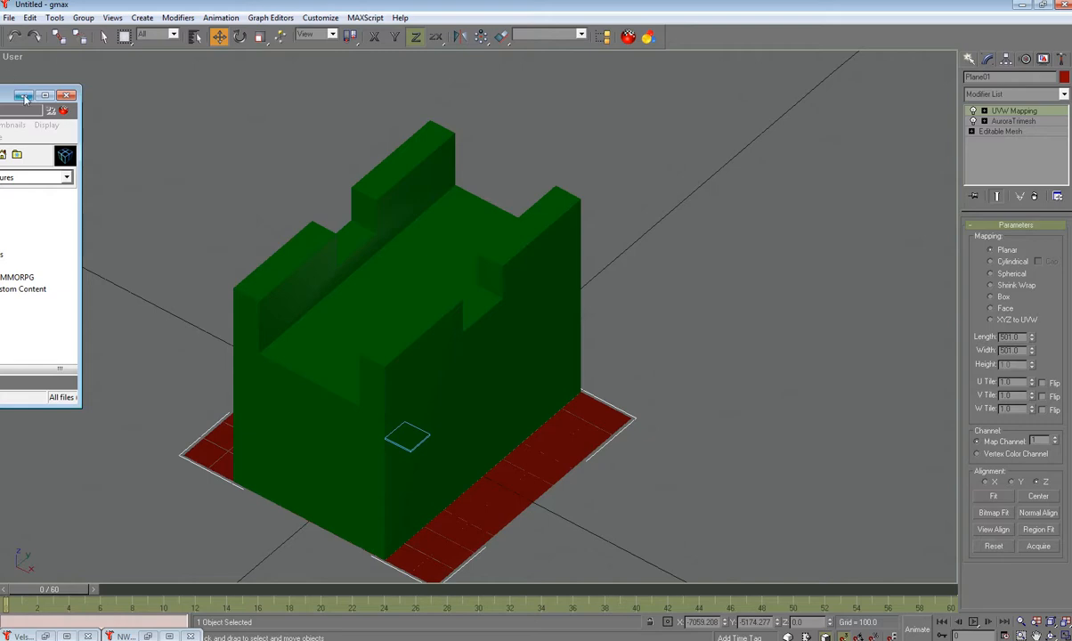
Step: Reposition and enlarge the texture browser so the thumbnails are visible
{"action": "left_click_drag", "start_coordinate": [5, 100], "coordinate": [133, 83]}
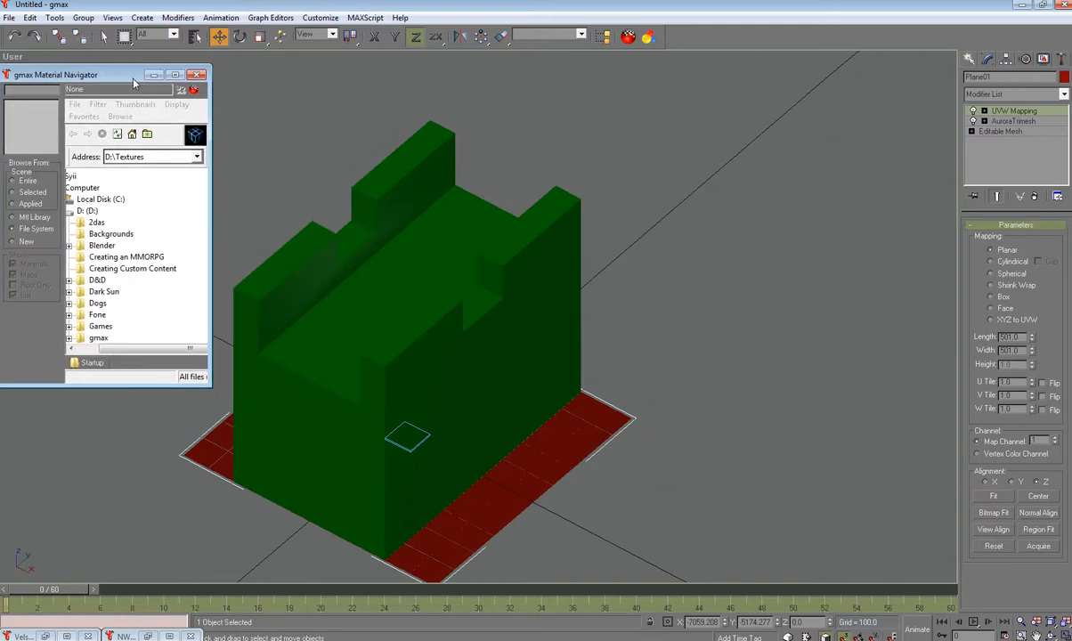
{"action": "left_click_drag", "start_coordinate": [203, 380], "coordinate": [459, 455]}
{"action": "left_click_drag", "start_coordinate": [452, 248], "coordinate": [468, 384]}
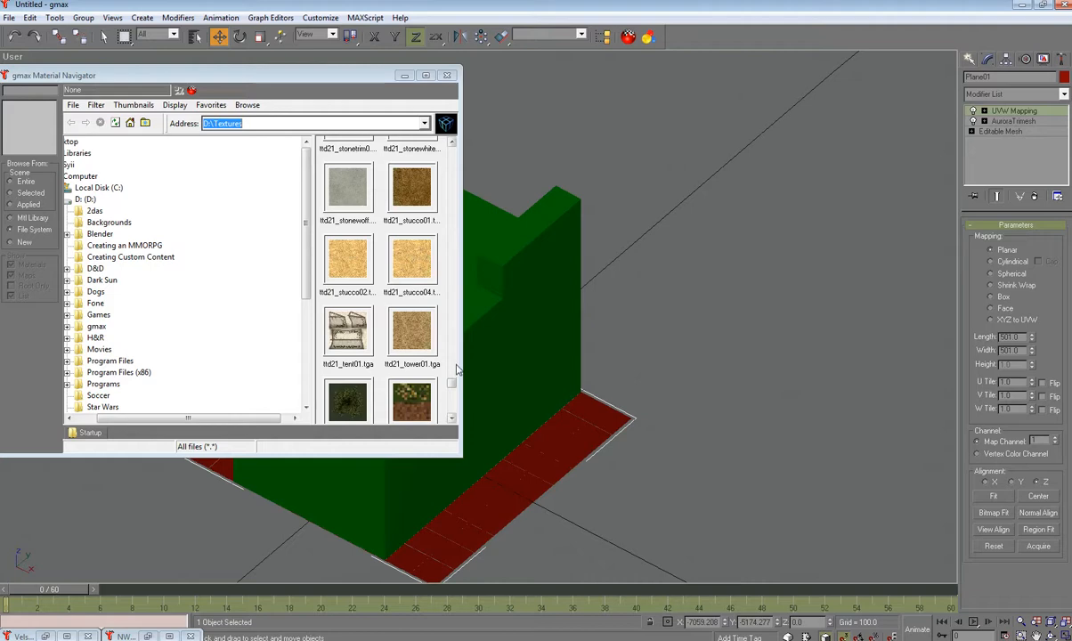
{"action": "left_click_drag", "start_coordinate": [452, 385], "coordinate": [454, 354]}
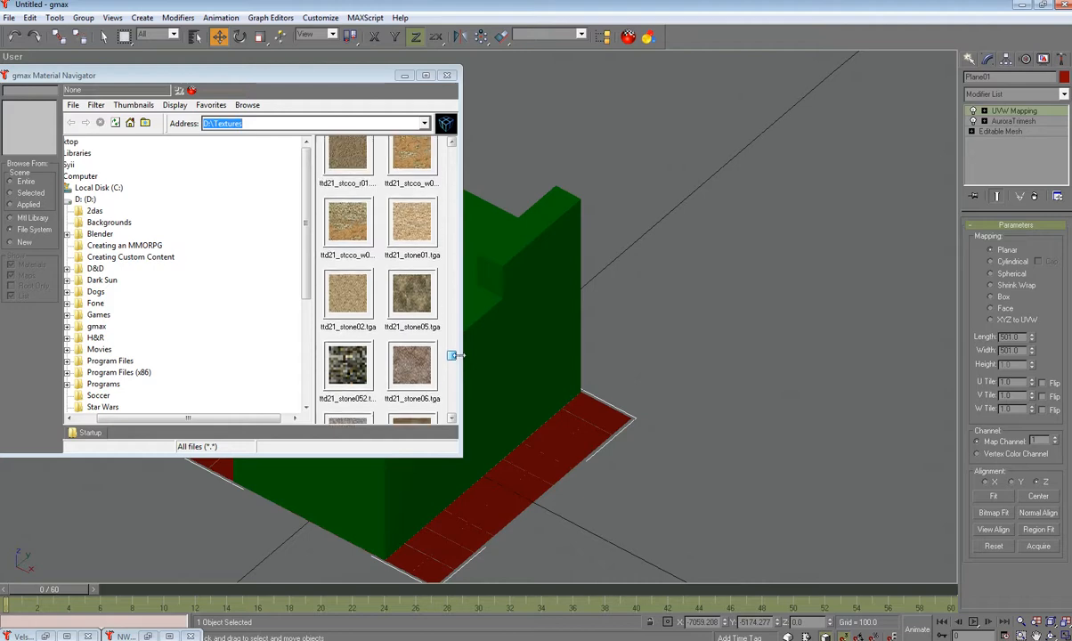
Step: Apply ttd21_stone01 to the wall and ttd21_sand01 to the plane, then minimize the browser
{"action": "left_click", "coordinate": [412, 220]}
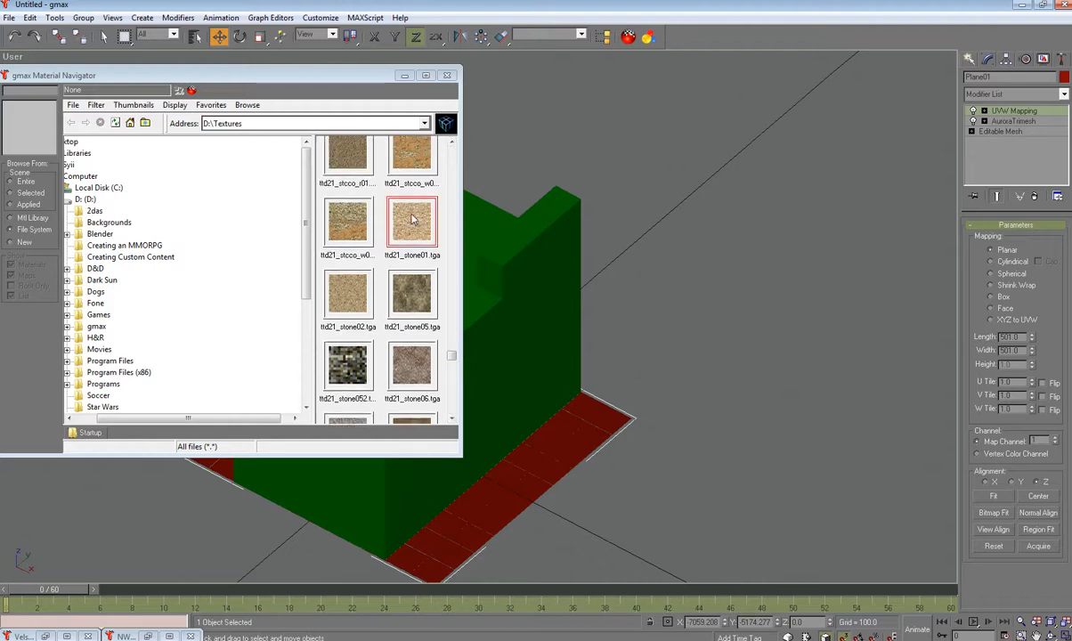
{"action": "left_click_drag", "start_coordinate": [412, 220], "coordinate": [545, 276]}
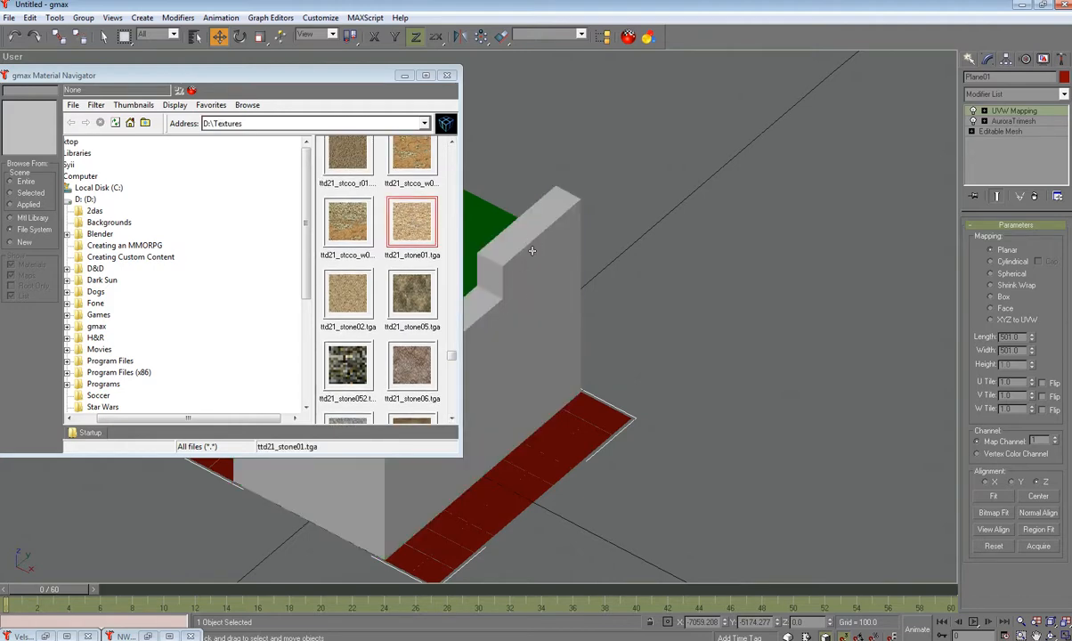
{"action": "left_click_drag", "start_coordinate": [452, 355], "coordinate": [458, 322]}
{"action": "left_click_drag", "start_coordinate": [398, 283], "coordinate": [571, 421]}
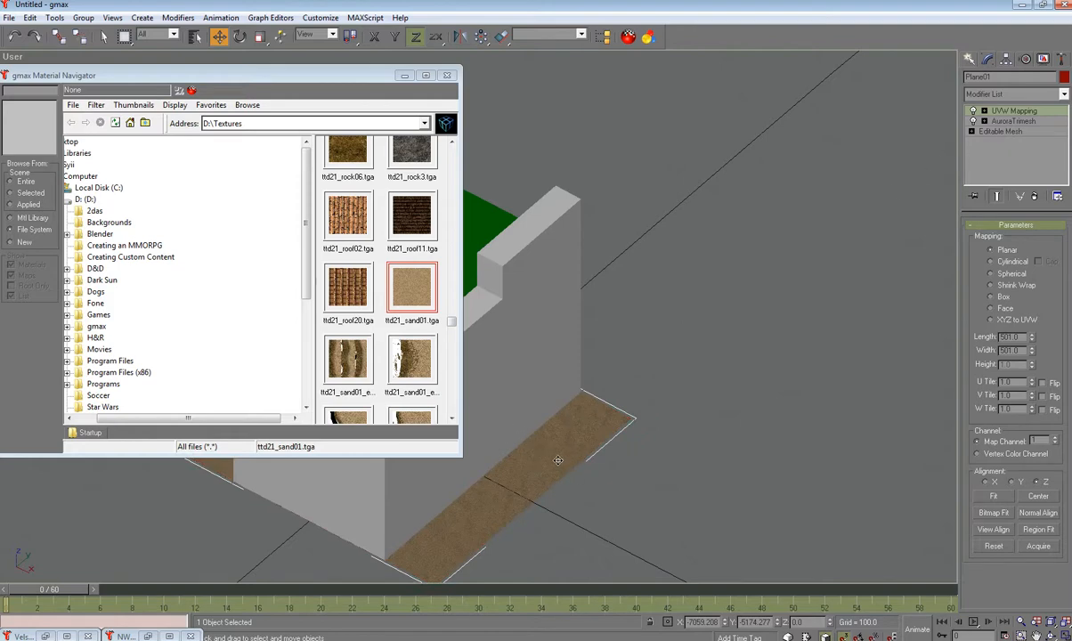
{"action": "scroll", "coordinate": [455, 320], "scroll_direction": "up", "scroll_amount": 2}
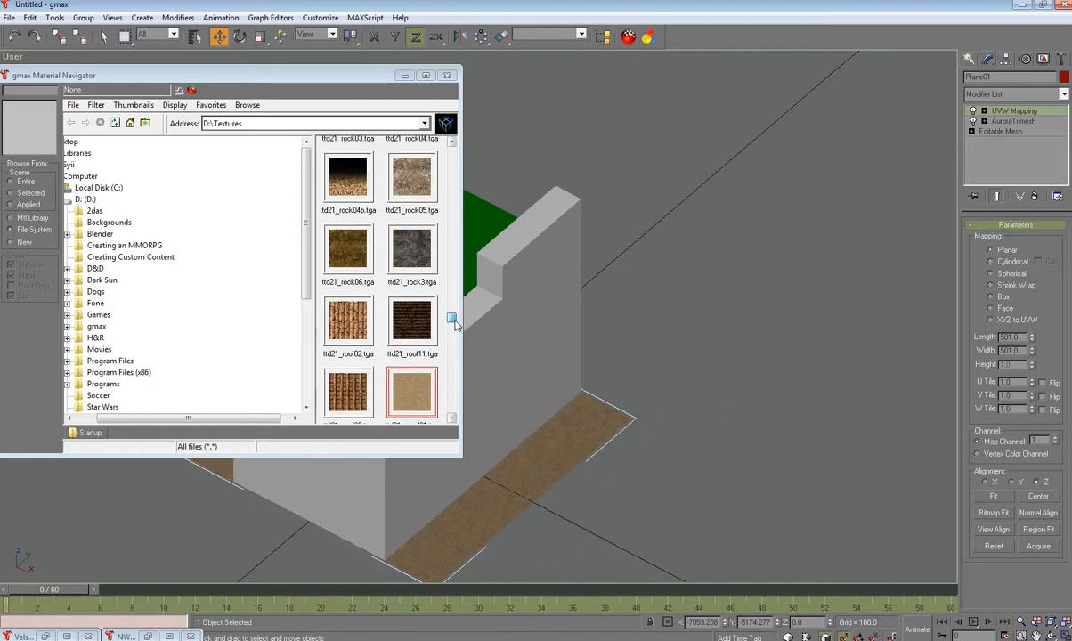
{"action": "left_click_drag", "start_coordinate": [455, 323], "coordinate": [496, 228]}
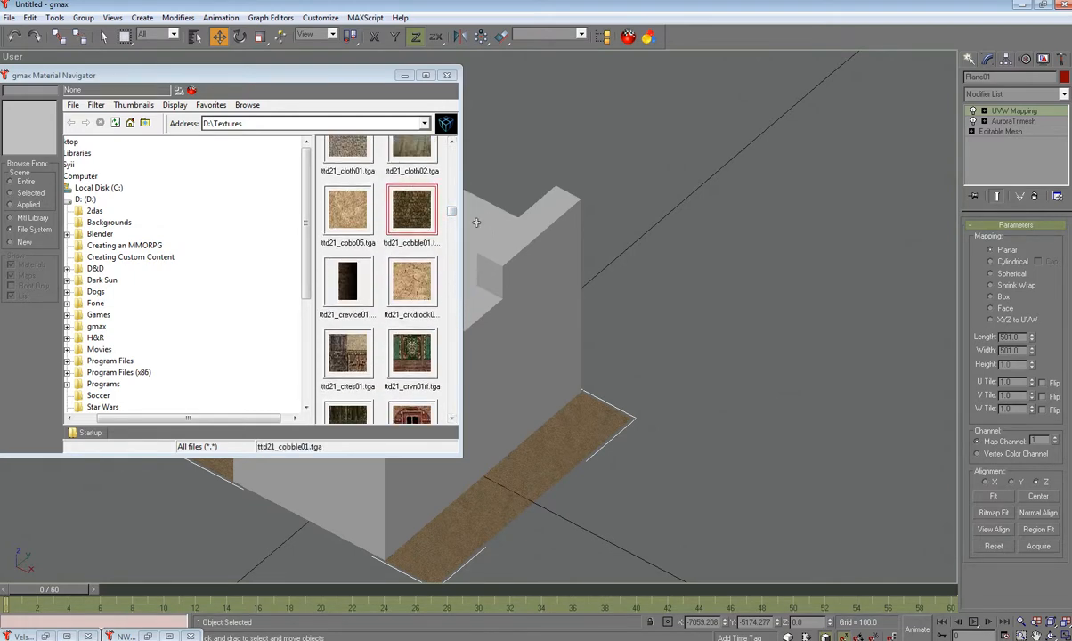
{"action": "left_click", "coordinate": [404, 77]}
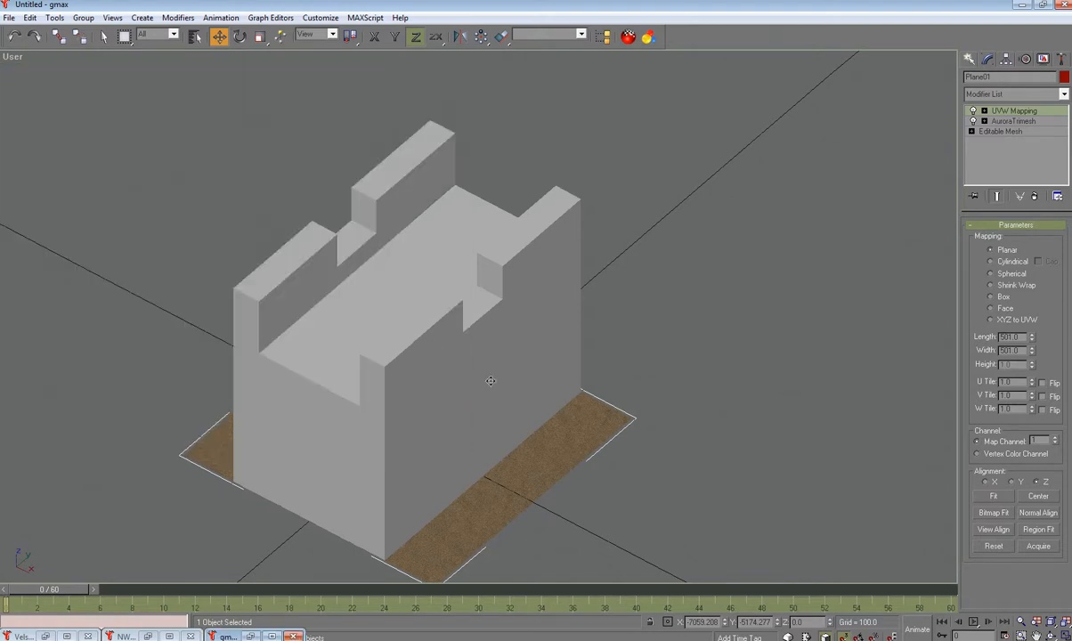
Step: Add AuroraTrimesh and then UVW Map modifiers to the Box03 wall mesh
{"action": "left_click", "coordinate": [538, 366]}
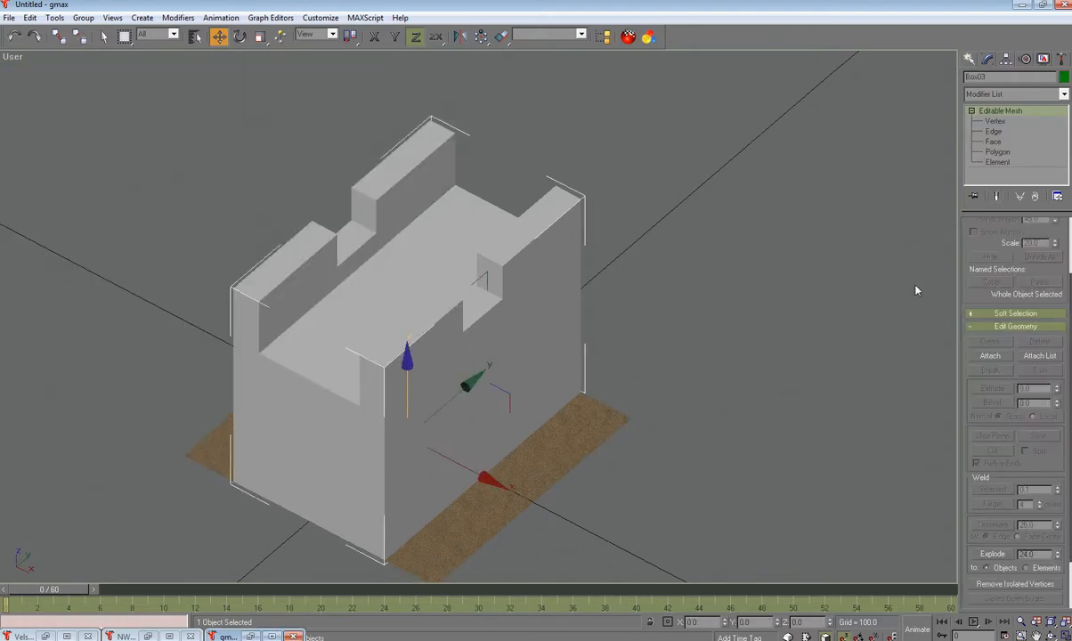
{"action": "left_click", "coordinate": [1064, 94]}
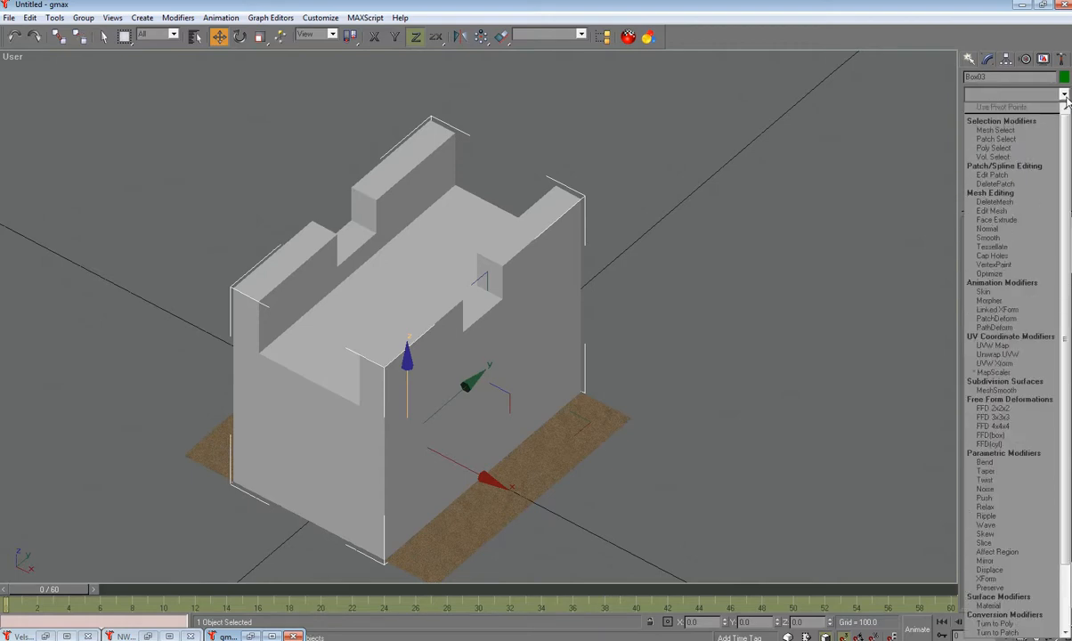
{"action": "scroll", "coordinate": [1003, 592], "scroll_direction": "down", "scroll_amount": 3}
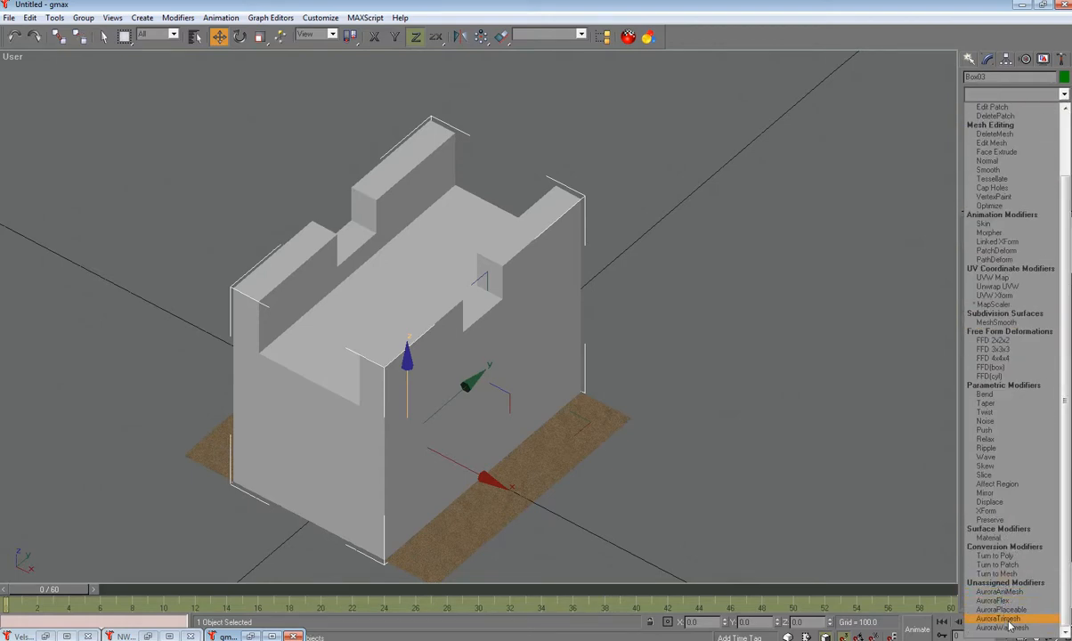
{"action": "left_click", "coordinate": [1009, 626]}
{"action": "left_click", "coordinate": [1064, 95]}
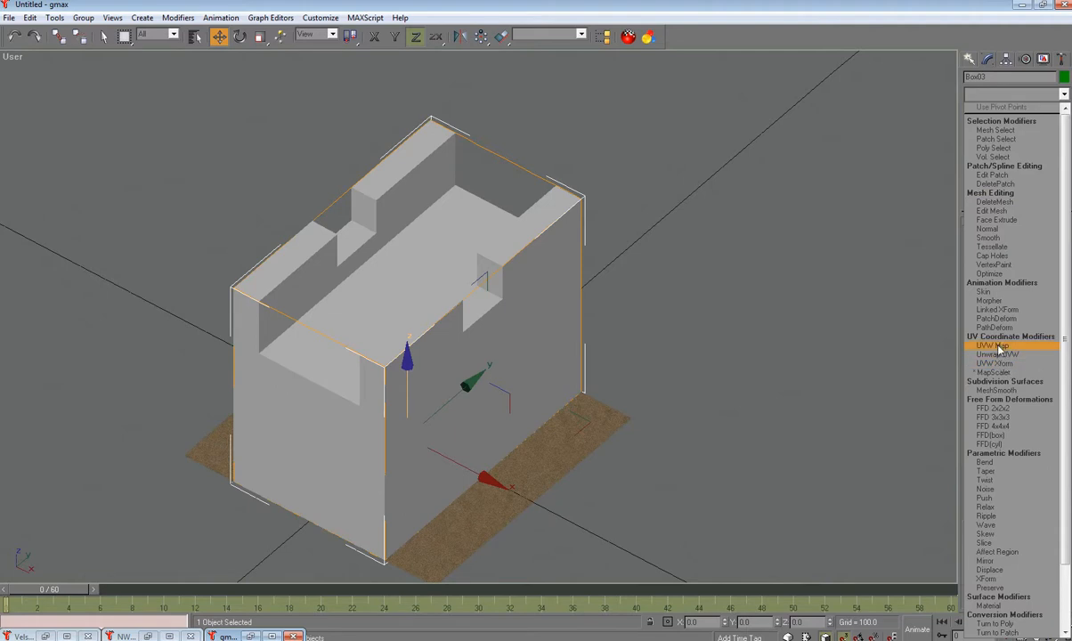
{"action": "left_click", "coordinate": [996, 346]}
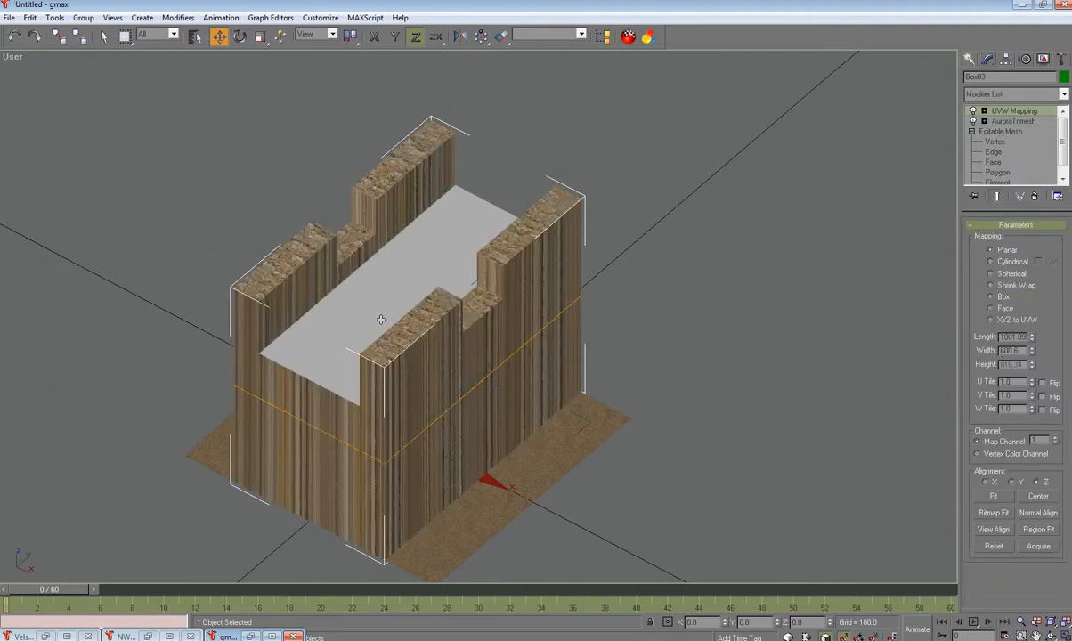
Step: Switch Box03's UVW mapping to Box and set the mapping height to 10
{"action": "left_click", "coordinate": [991, 298]}
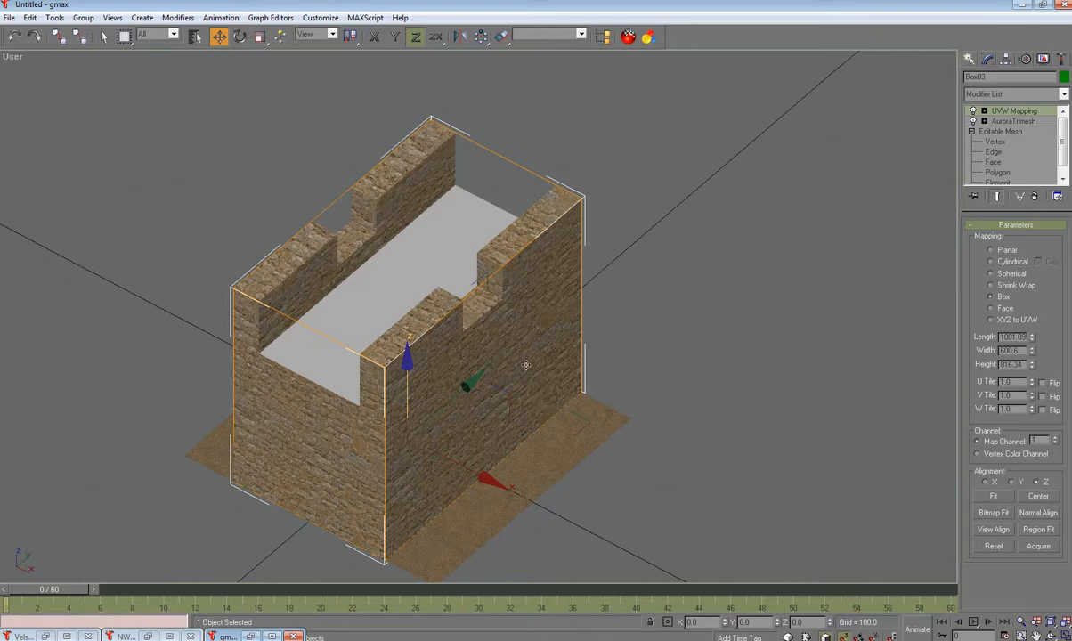
{"action": "double_click", "coordinate": [1002, 336]}
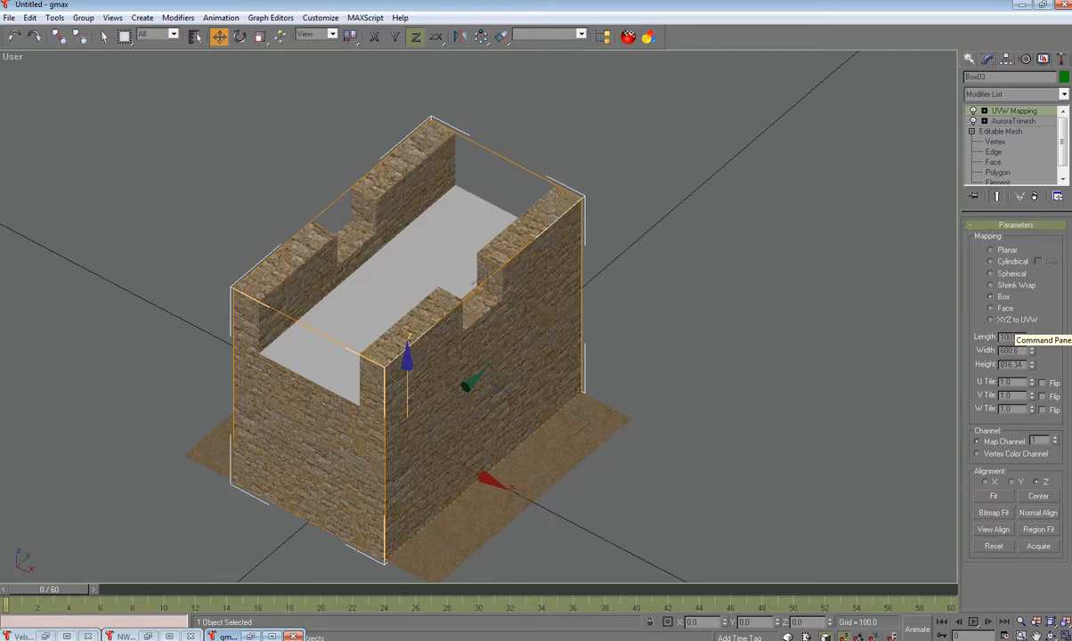
{"action": "key", "text": "Tab"}
{"action": "type", "text": "10"}
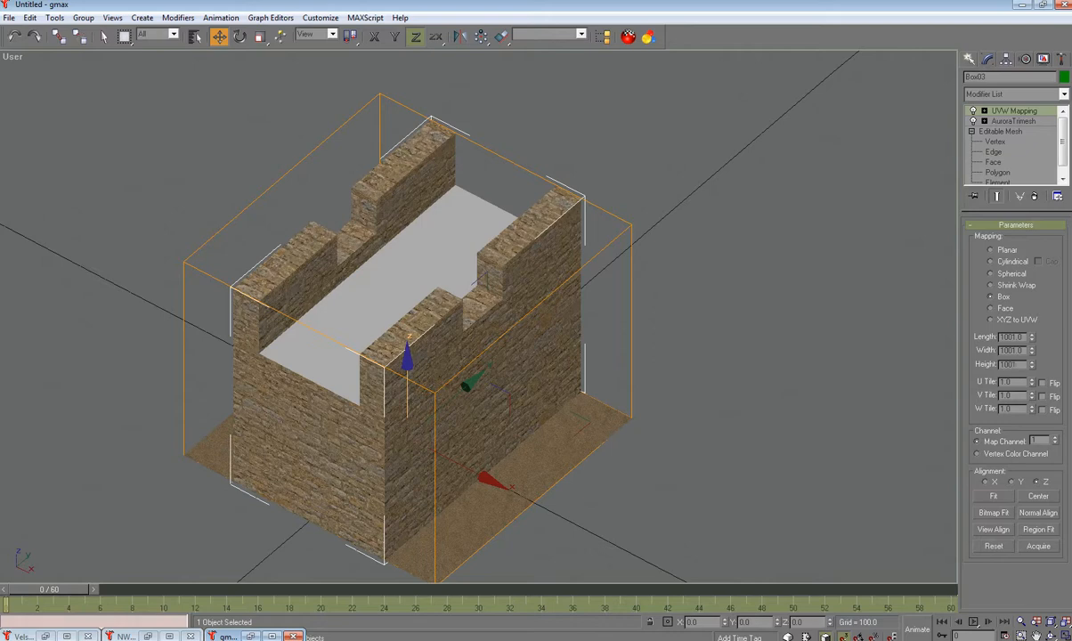
{"action": "key", "text": "Tab"}
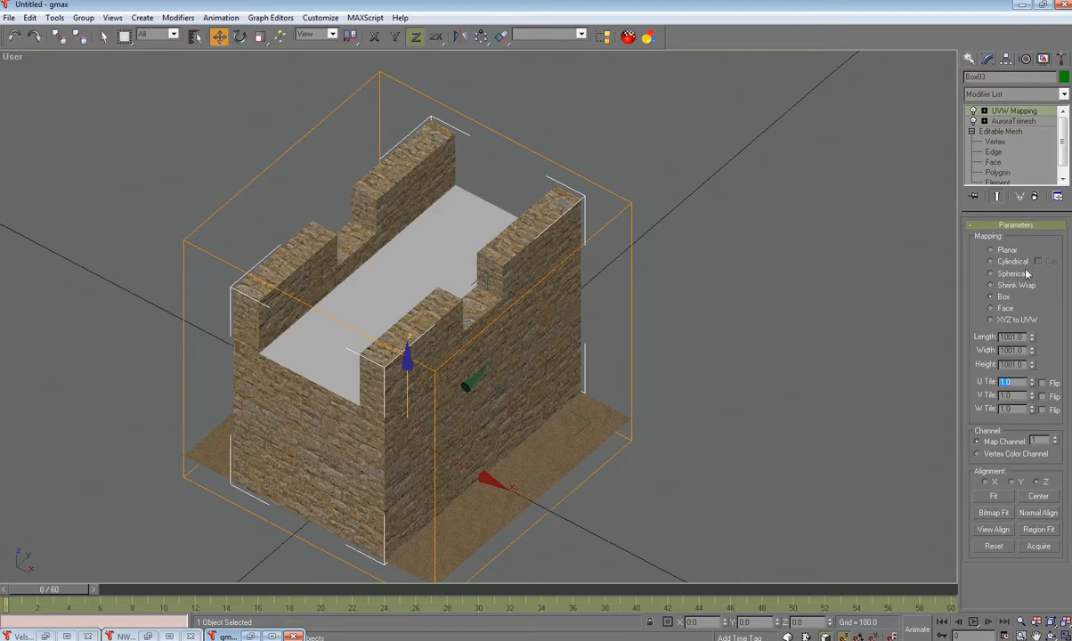
{"action": "middle_click_drag", "start_coordinate": [717, 300], "coordinate": [732, 279], "text": "alt"}
{"action": "scroll", "coordinate": [606, 323], "scroll_direction": "up", "scroll_amount": 4}
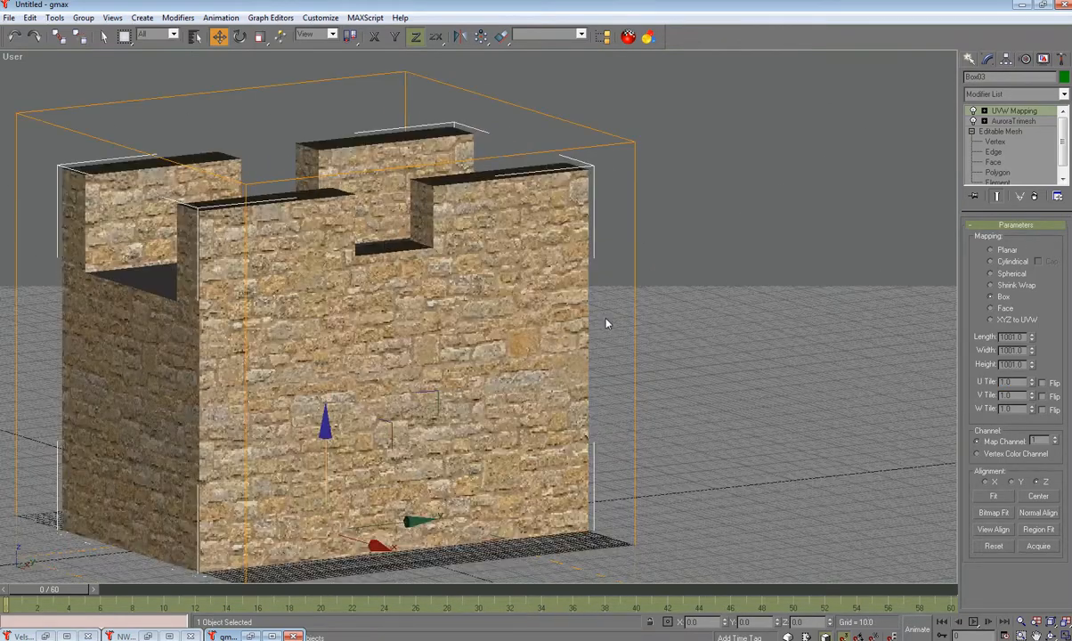
Step: Try Box mapping sizes of 500 by 500, then 4000 for width and height
{"action": "double_click", "coordinate": [1003, 337]}
{"action": "type", "text": "500"}
{"action": "key", "text": "Tab"}
{"action": "type", "text": "0"}
{"action": "key", "text": "Tab"}
{"action": "type", "text": "500"}
{"action": "key", "text": "Tab"}
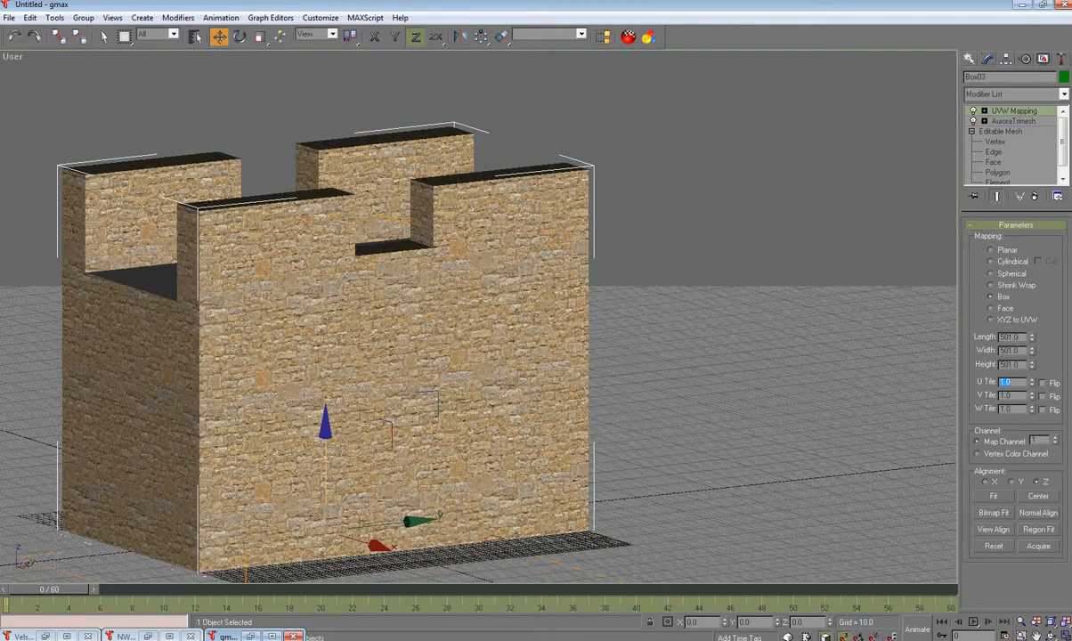
{"action": "type", "text": "4000"}
{"action": "key", "text": "Tab"}
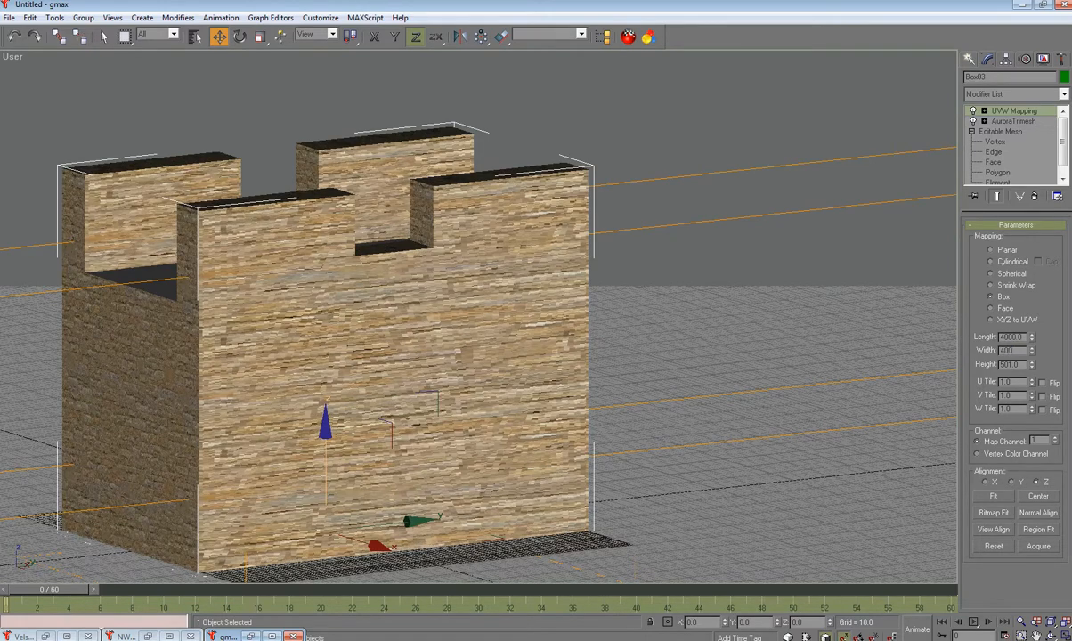
{"action": "key", "text": "Tab"}
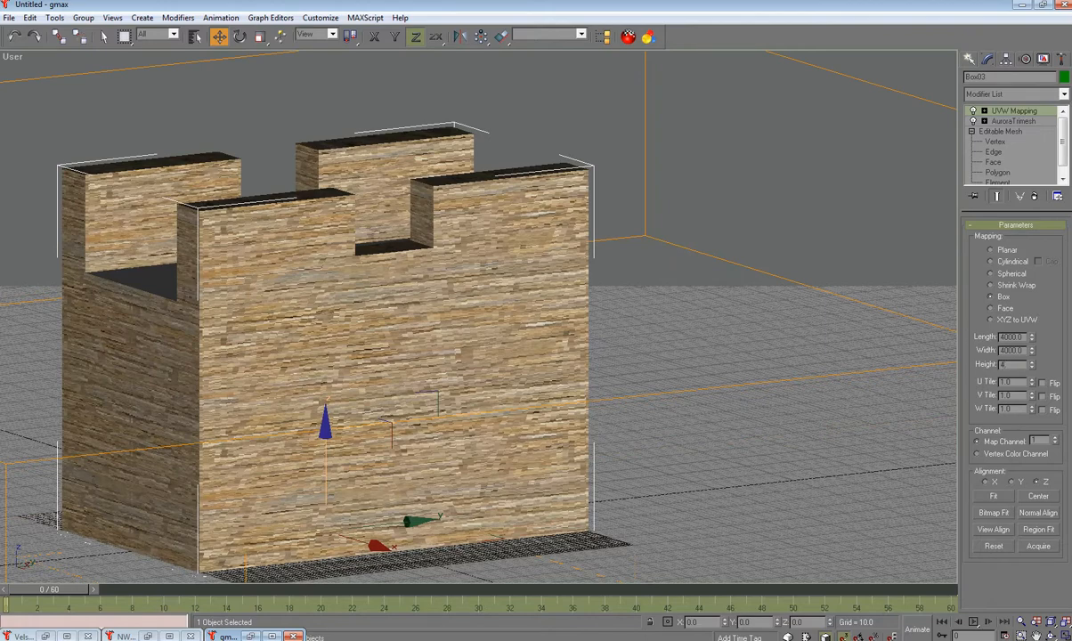
{"action": "type", "text": "4000"}
{"action": "key", "text": "Tab"}
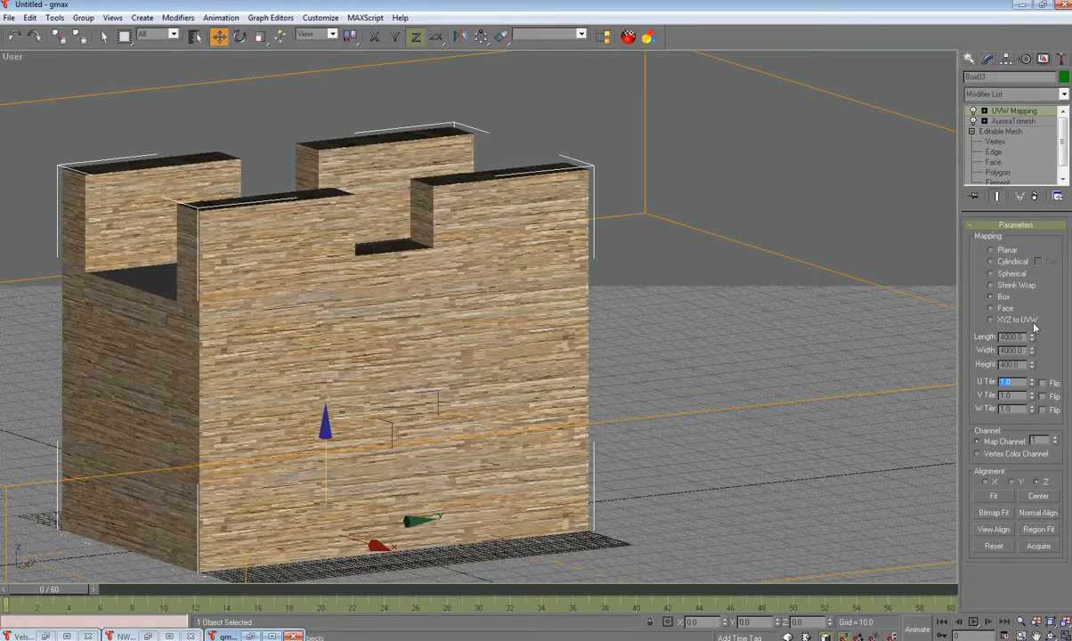
Step: Set the mapping height to 4000, then reset length, width and height to 1001
{"action": "double_click", "coordinate": [1022, 365]}
{"action": "type", "text": "4000"}
{"action": "key", "text": "Return"}
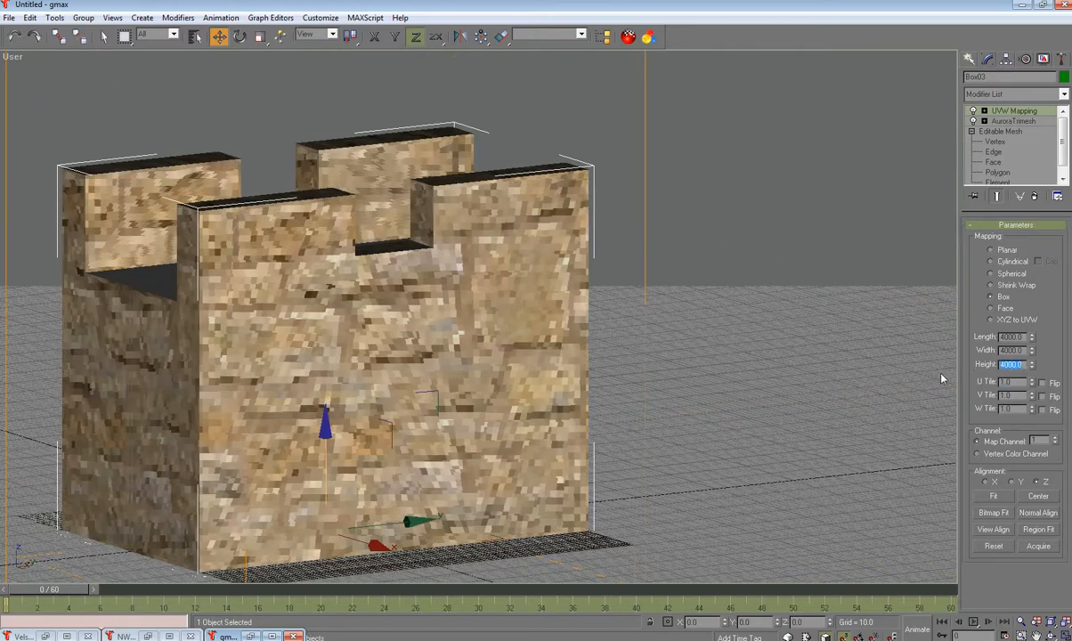
{"action": "left_click_drag", "start_coordinate": [1024, 339], "coordinate": [947, 345]}
{"action": "type", "text": "1"}
{"action": "key", "text": "Tab"}
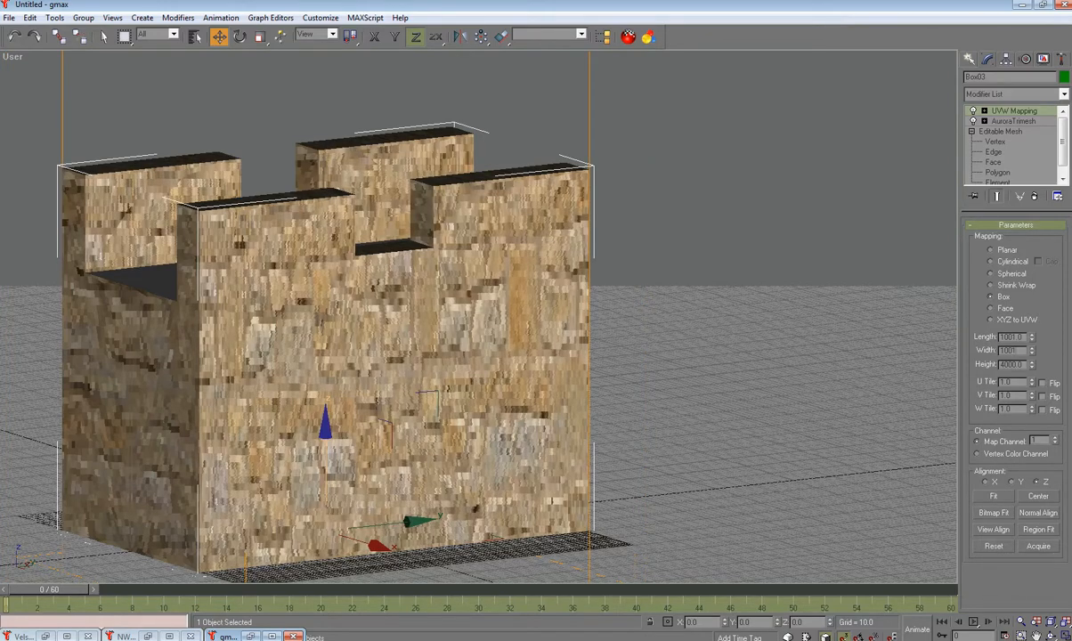
{"action": "key", "text": "Tab"}
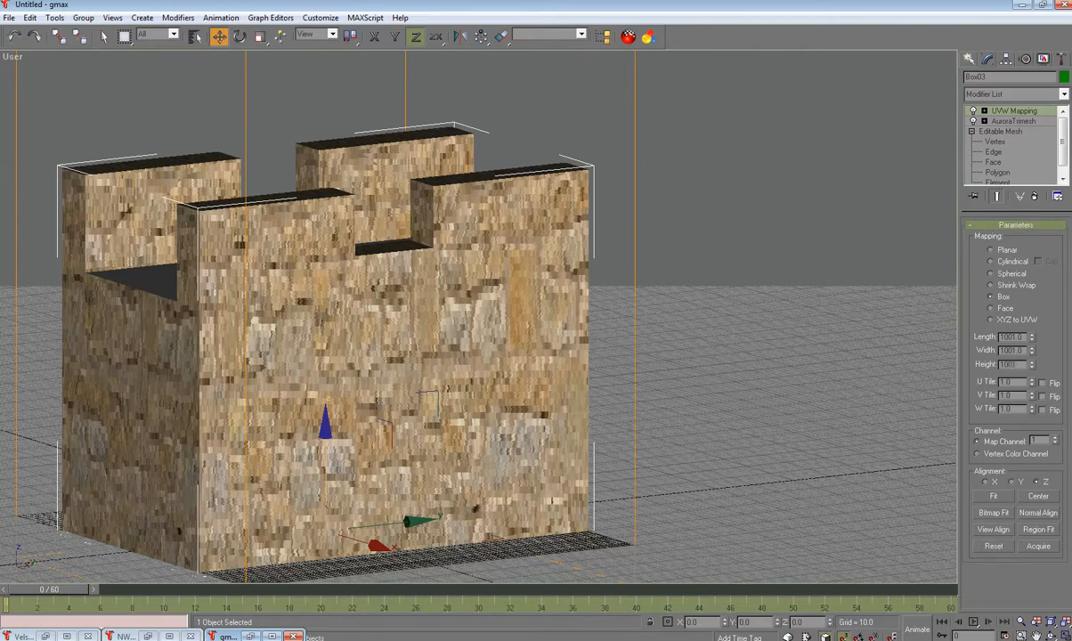
{"action": "type", "text": "1001.0"}
{"action": "key", "text": "Return"}
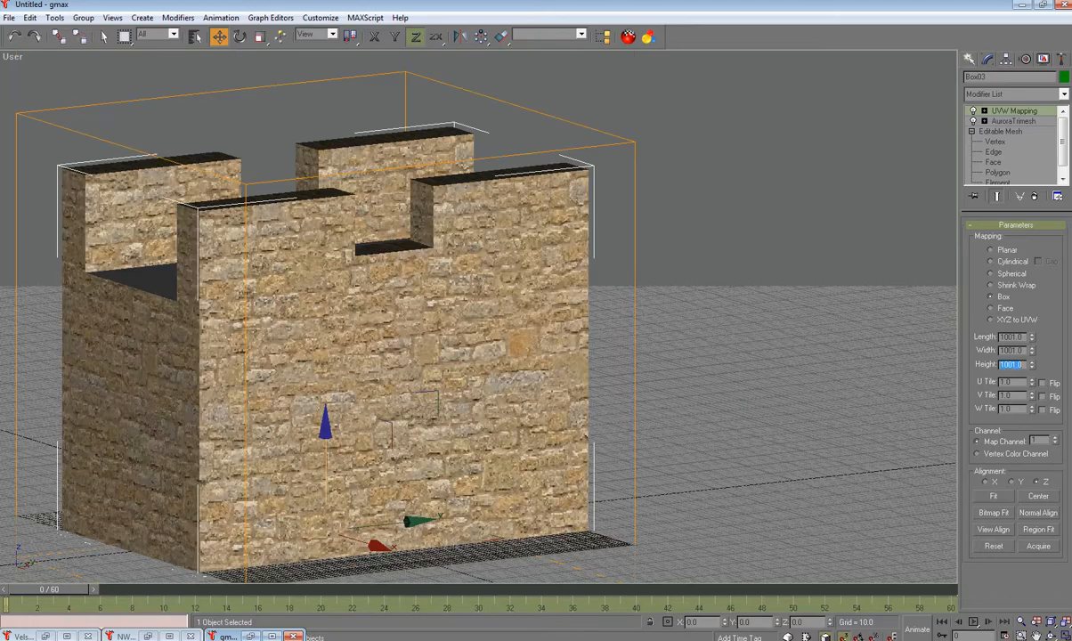
Step: Toggle the home grid with G and orbit around the tower to inspect the texture
{"action": "middle_click_drag", "start_coordinate": [528, 294], "coordinate": [552, 357], "text": "alt"}
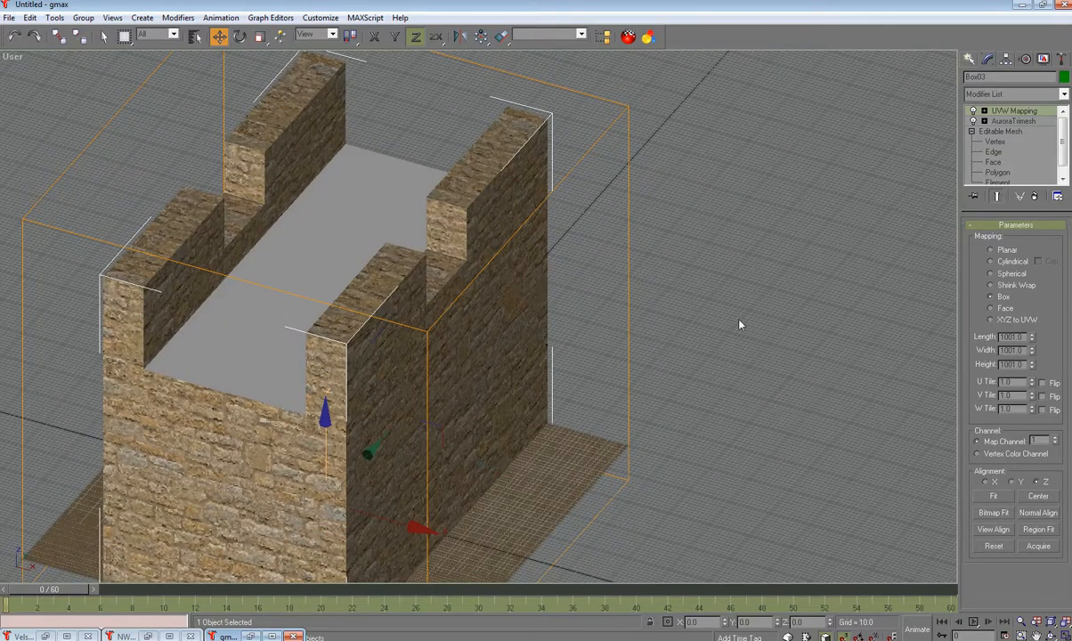
{"action": "key", "text": "g"}
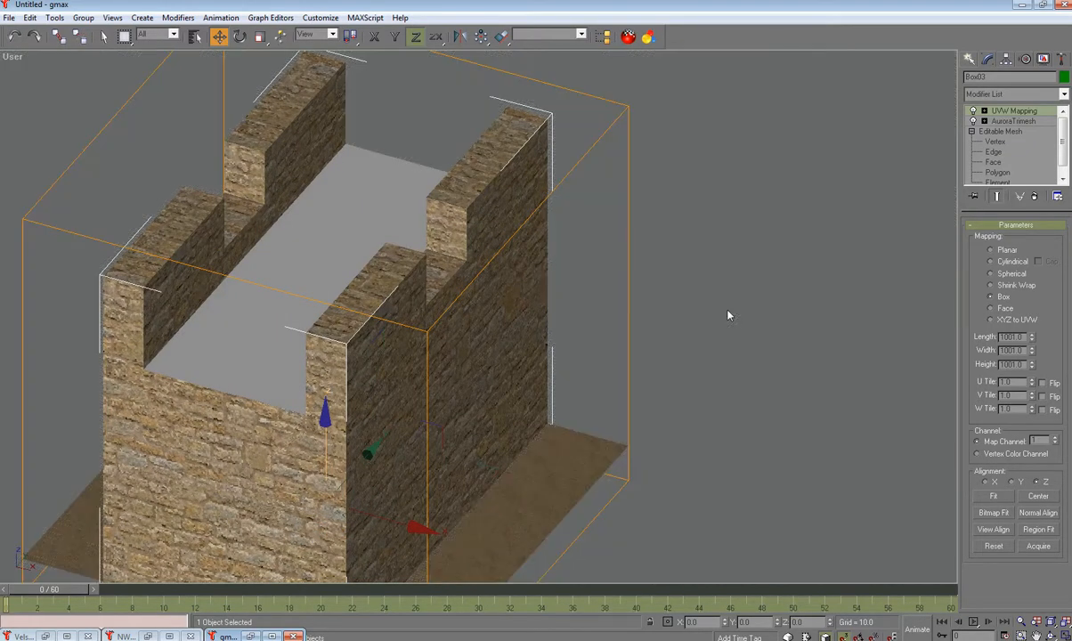
{"action": "key", "text": "g"}
{"action": "key", "text": "g"}
{"action": "key", "text": "g"}
{"action": "key", "text": "g"}
{"action": "scroll", "coordinate": [535, 347], "scroll_direction": "down", "scroll_amount": 3}
{"action": "key", "text": "g"}
{"action": "middle_click_drag", "start_coordinate": [535, 348], "coordinate": [536, 386], "text": "alt"}
{"action": "scroll", "coordinate": [661, 294], "scroll_direction": "down", "scroll_amount": 3}
{"action": "scroll", "coordinate": [536, 385], "scroll_direction": "up", "scroll_amount": 3}
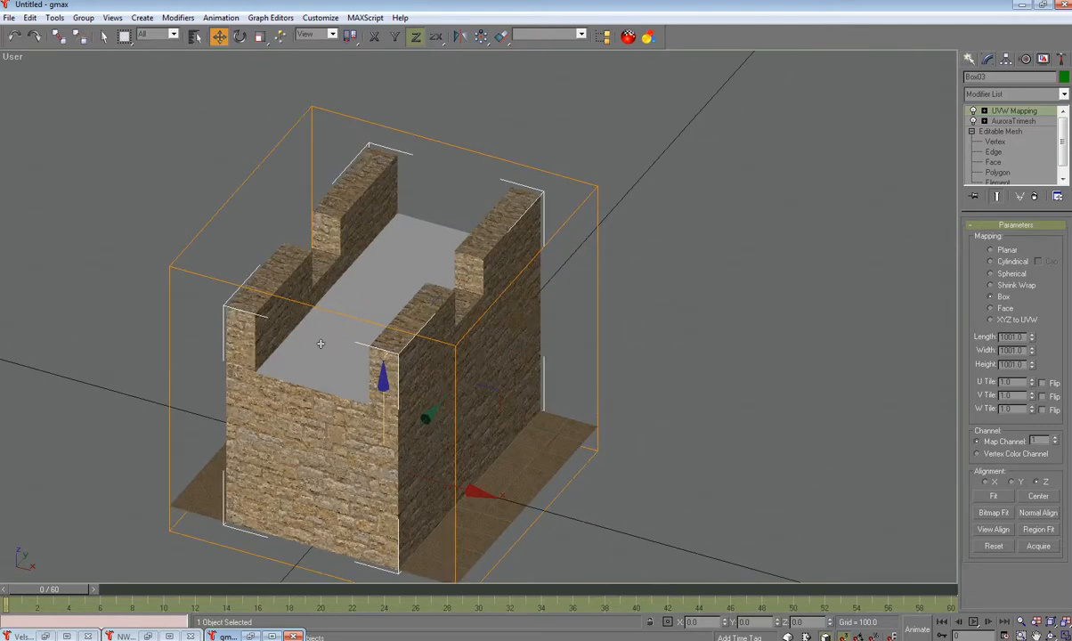
Step: Add an AuroraTrimesh modifier to the Box02 walkway floor
{"action": "left_click", "coordinate": [303, 324]}
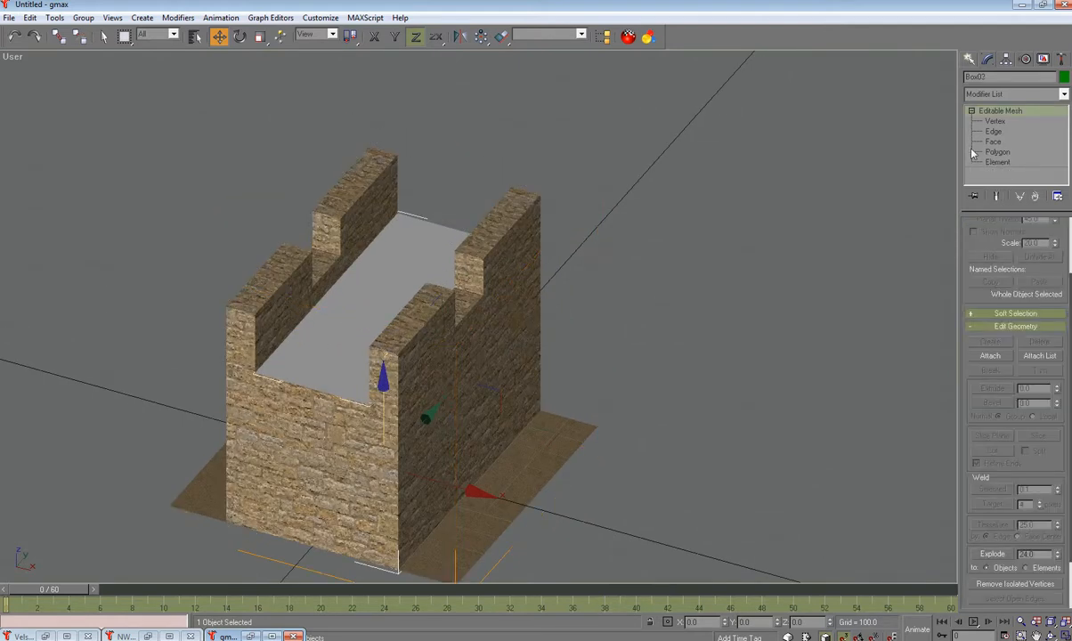
{"action": "left_click", "coordinate": [1064, 95]}
{"action": "scroll", "coordinate": [1006, 401], "scroll_direction": "down", "scroll_amount": 7}
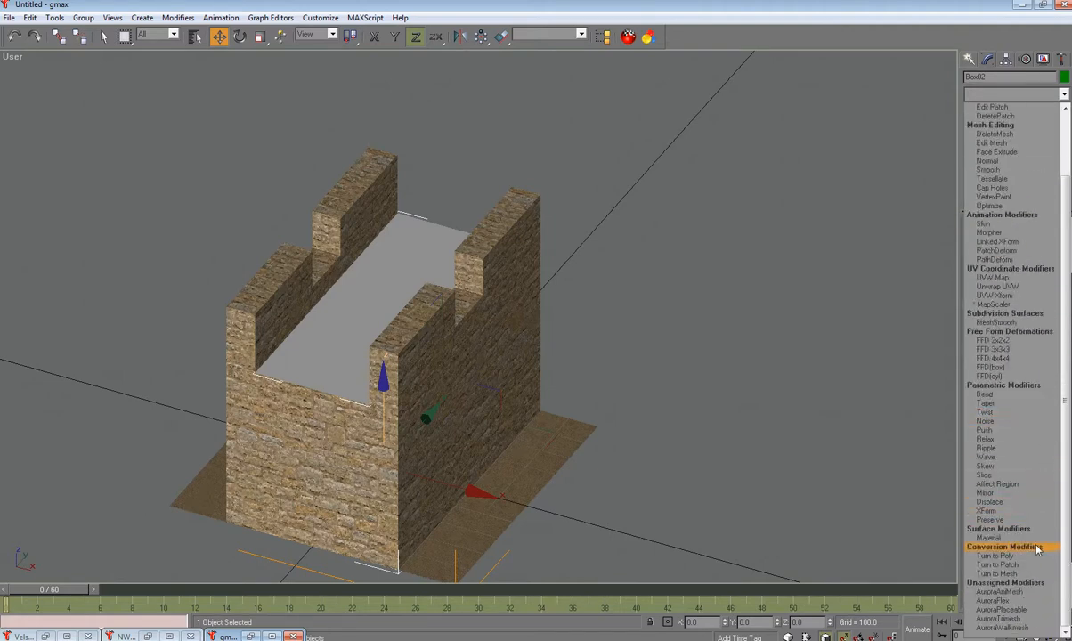
{"action": "left_click", "coordinate": [1000, 619]}
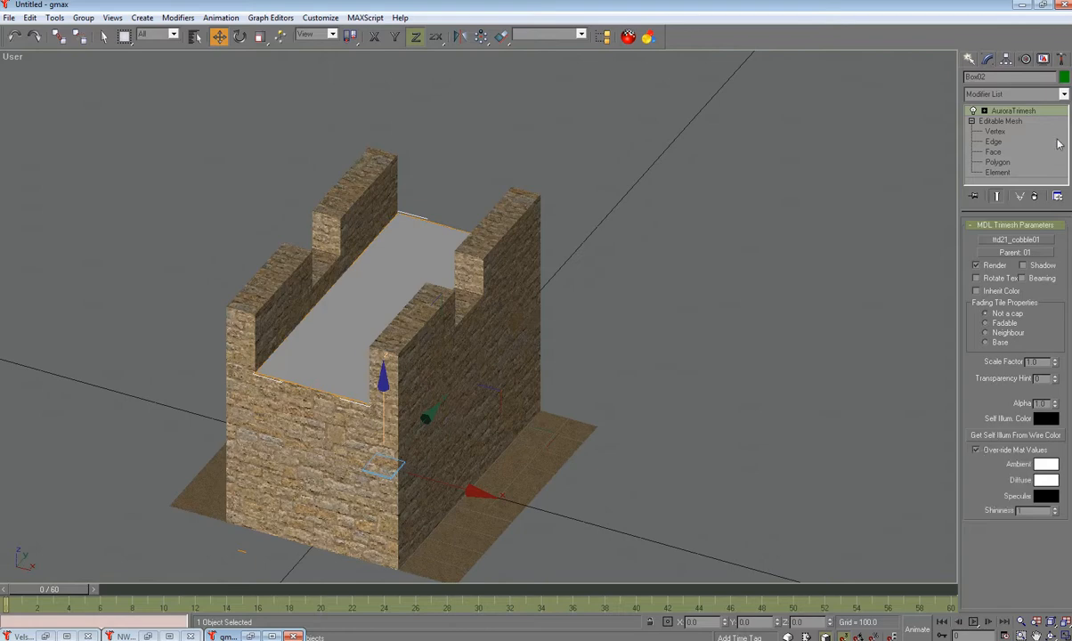
Step: Add a UVW Map sized 501 by 501 to the walkway floor
{"action": "left_click", "coordinate": [1003, 94]}
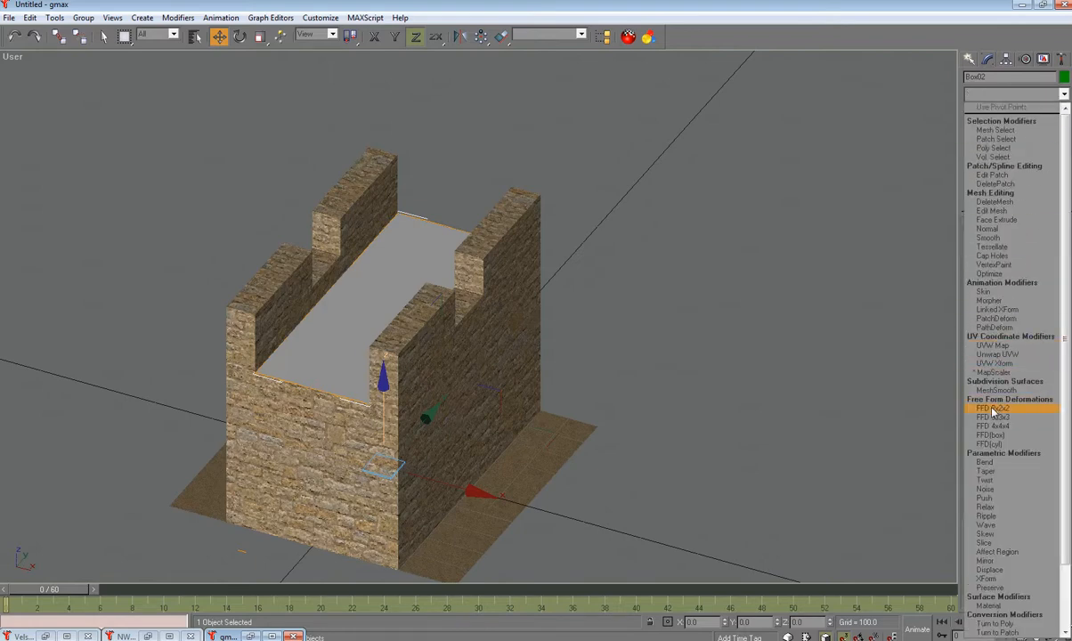
{"action": "left_click", "coordinate": [992, 345]}
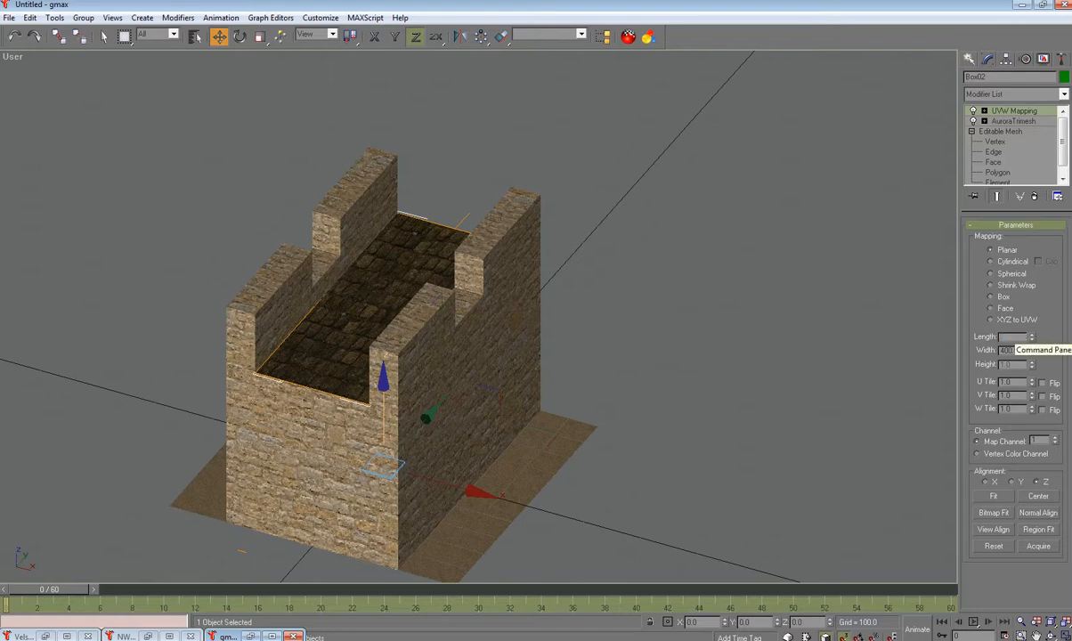
{"action": "key", "text": "Tab"}
{"action": "type", "text": "5"}
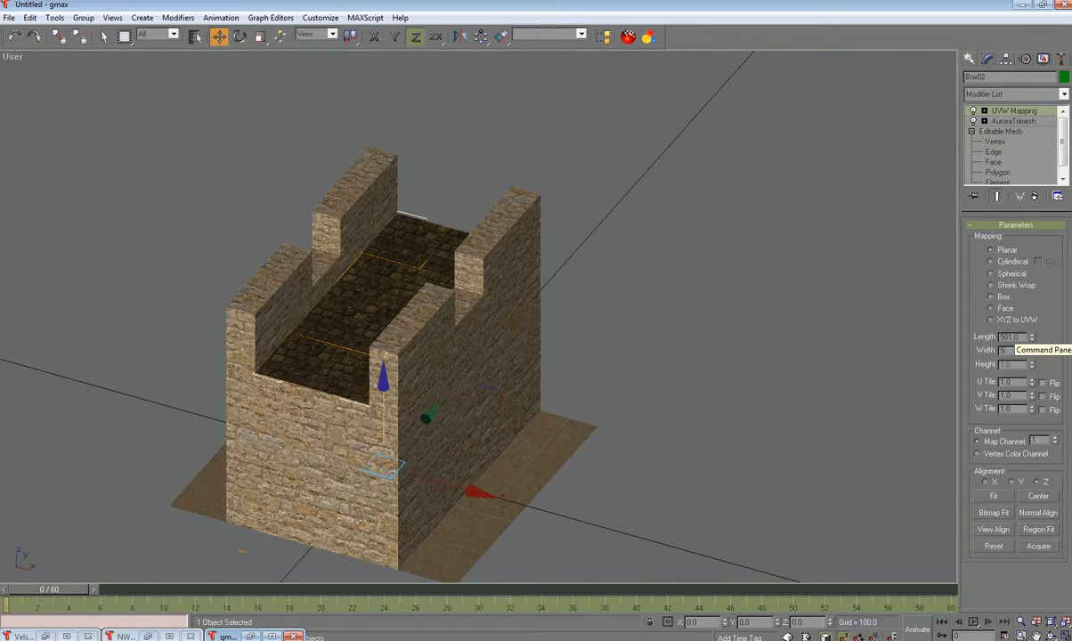
{"action": "type", "text": "01"}
{"action": "key", "text": "Return"}
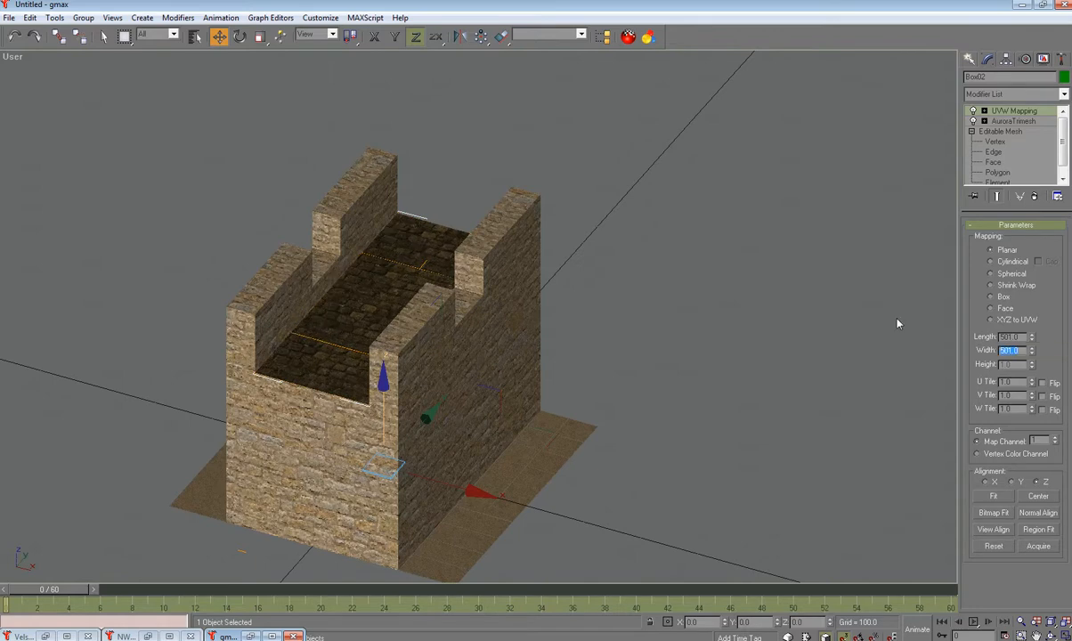
{"action": "middle_click_drag", "start_coordinate": [775, 361], "coordinate": [502, 370], "text": "alt"}
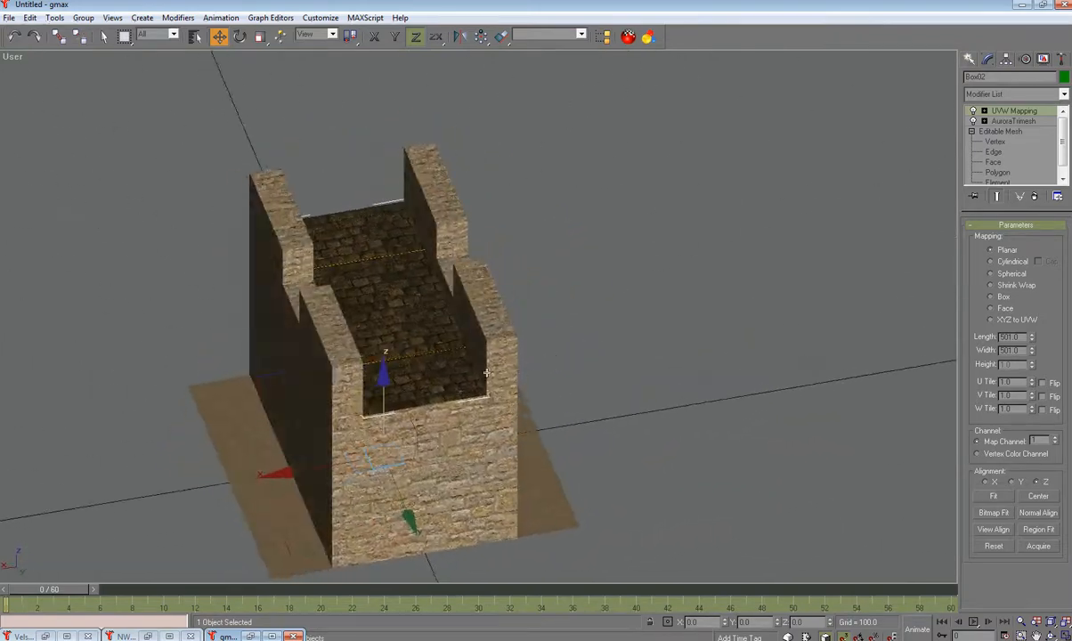
{"action": "middle_click_drag", "start_coordinate": [384, 267], "coordinate": [457, 442], "text": "alt"}
{"action": "middle_click_drag", "start_coordinate": [369, 344], "coordinate": [481, 392], "text": "alt"}
{"action": "middle_click_drag", "start_coordinate": [561, 408], "coordinate": [640, 391], "text": "alt"}
{"action": "middle_click_drag", "start_coordinate": [304, 344], "coordinate": [497, 440], "text": "alt"}
{"action": "middle_click_drag", "start_coordinate": [546, 413], "coordinate": [469, 425], "text": "alt"}
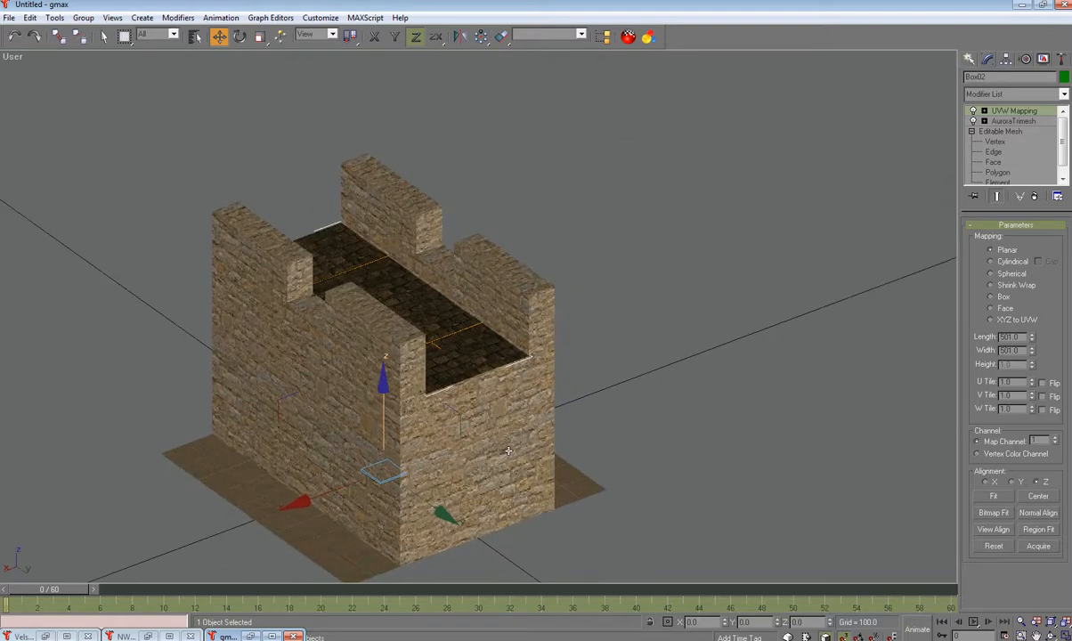
Step: Select wall Box03 at Face level and delete a front wall face plus its isolated vertices
{"action": "left_click", "coordinate": [877, 212]}
{"action": "left_click", "coordinate": [501, 400]}
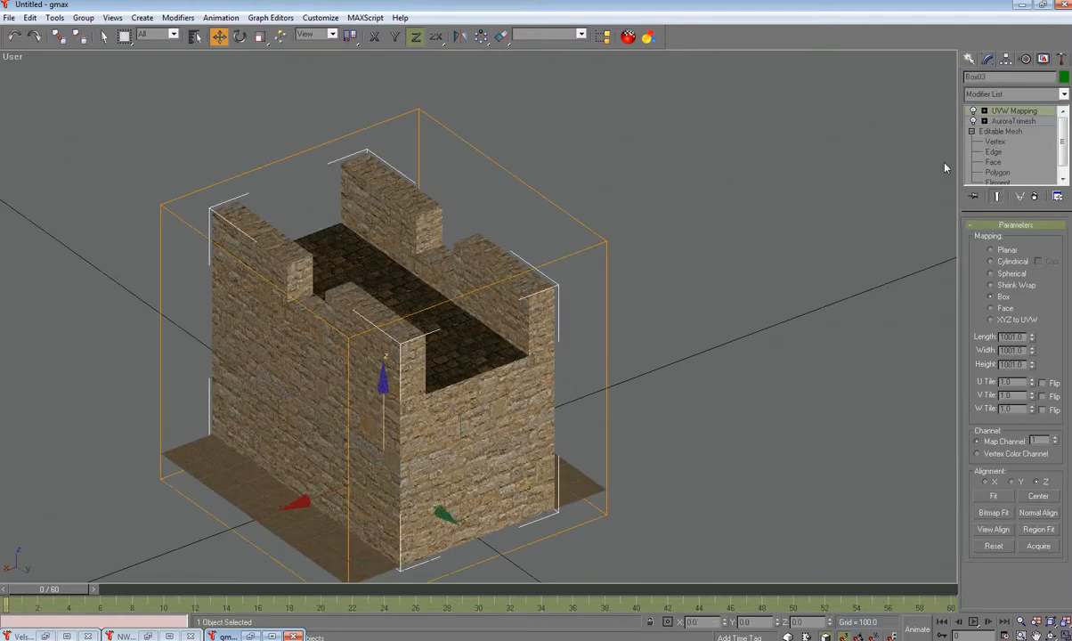
{"action": "left_click", "coordinate": [994, 163]}
{"action": "left_click", "coordinate": [463, 433]}
{"action": "key", "text": "Delete"}
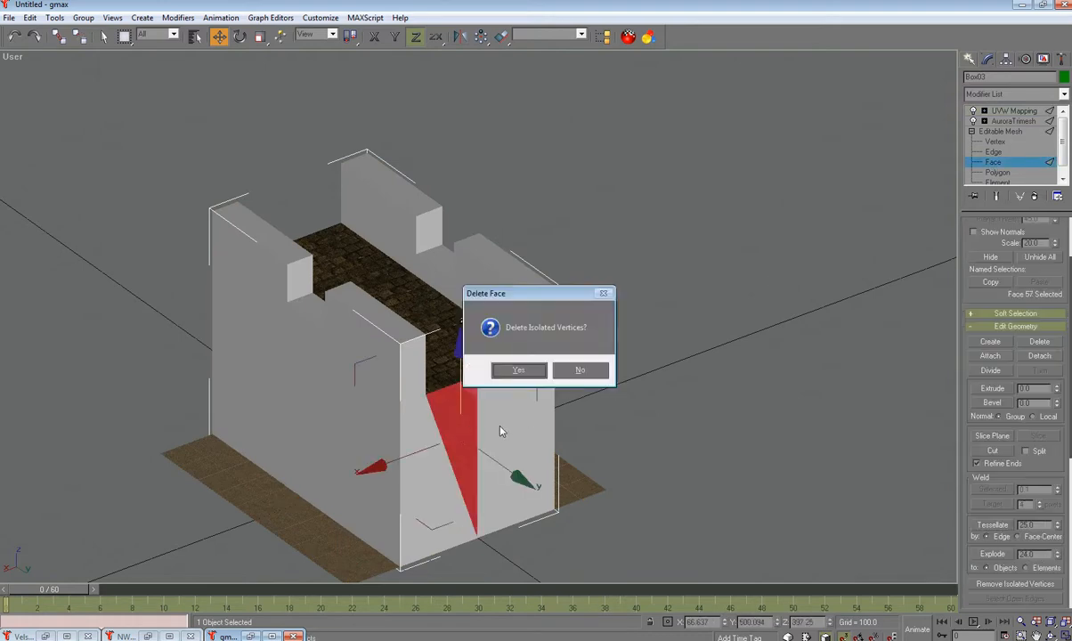
{"action": "left_click", "coordinate": [519, 370]}
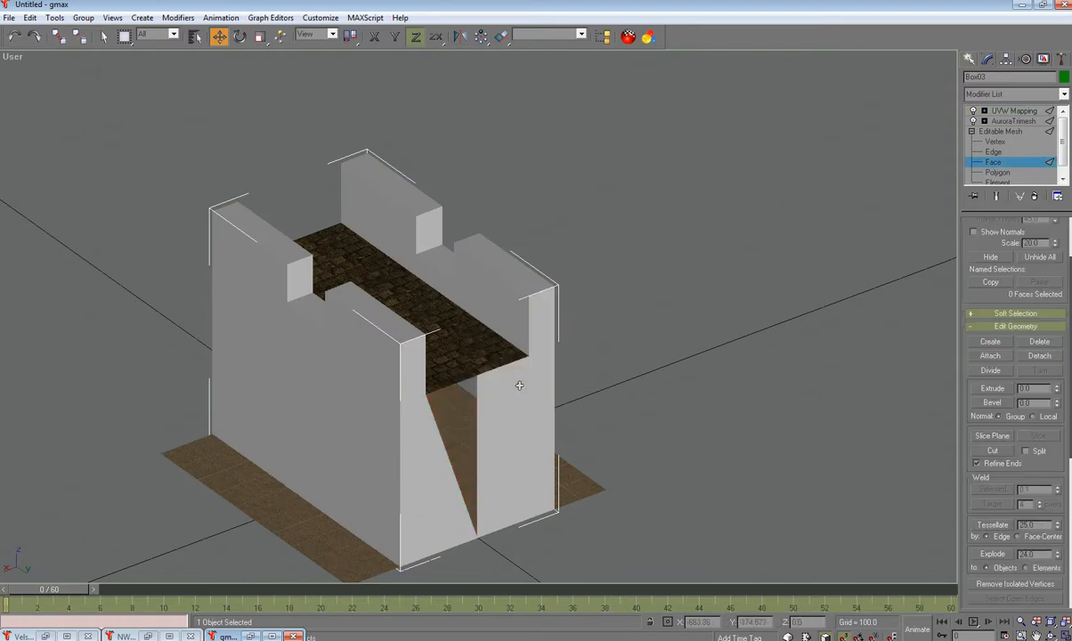
Step: Delete the remaining lower front wall triangles, slope triangle and thin sliver faces
{"action": "left_click", "coordinate": [519, 410]}
{"action": "key", "text": "Delete"}
{"action": "left_click", "coordinate": [518, 410]}
{"action": "key", "text": "Delete"}
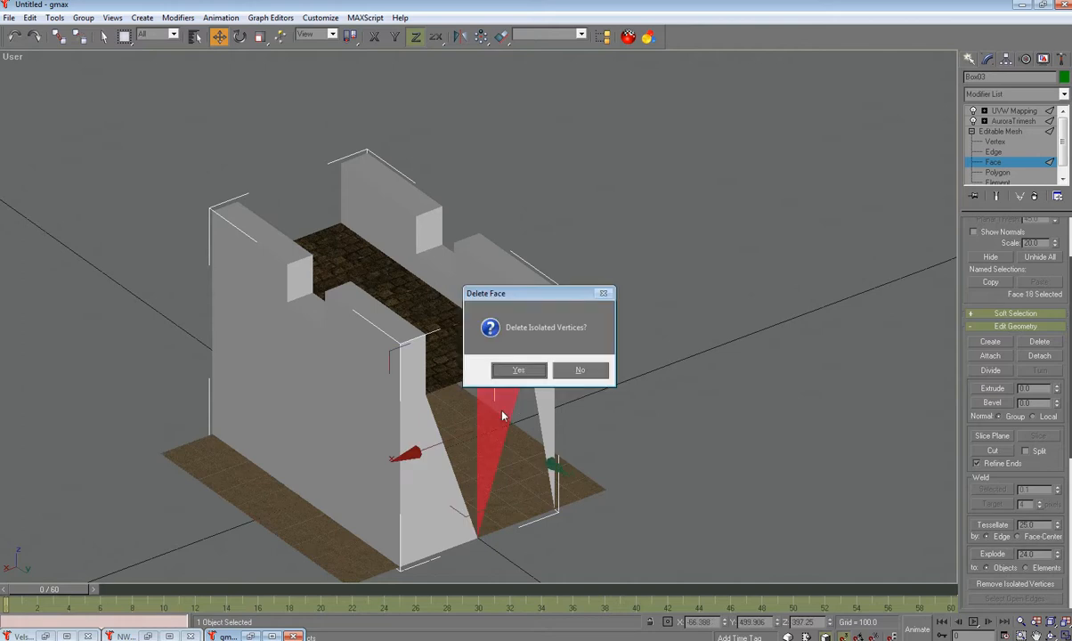
{"action": "left_click", "coordinate": [532, 369]}
{"action": "left_click", "coordinate": [535, 370]}
{"action": "key", "text": "Delete"}
{"action": "left_click", "coordinate": [548, 368]}
{"action": "key", "text": "Delete"}
{"action": "left_click", "coordinate": [426, 432]}
{"action": "key", "text": "Delete"}
{"action": "left_click", "coordinate": [416, 451]}
{"action": "key", "text": "Delete"}
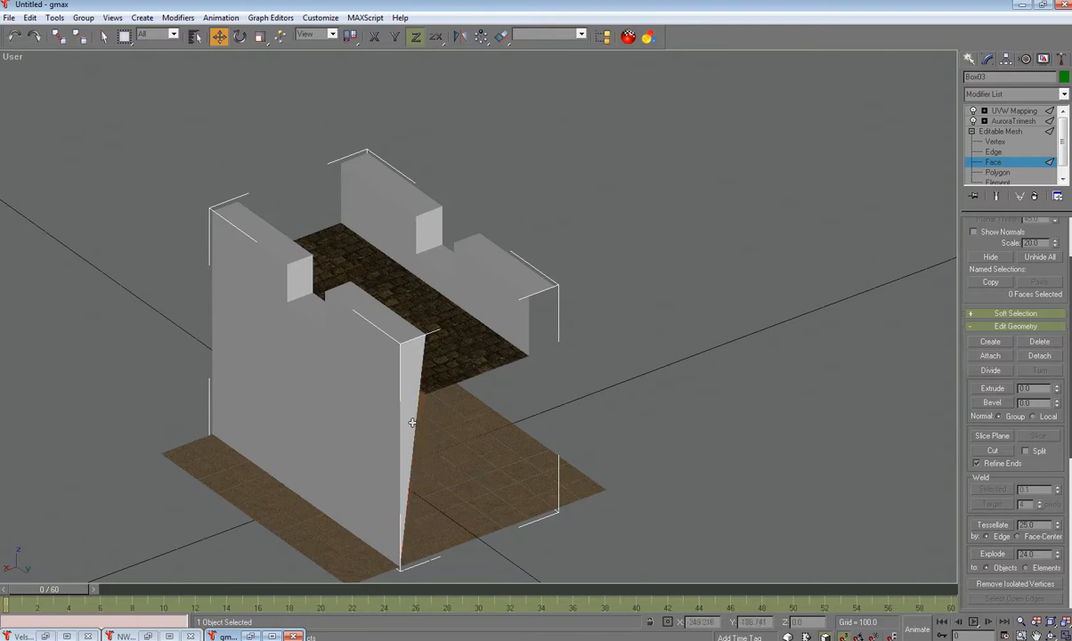
Step: Delete the inner wall triangles and the left wall's inner and thin faces
{"action": "middle_click_drag", "start_coordinate": [456, 412], "coordinate": [592, 412], "text": "alt"}
{"action": "left_click", "coordinate": [332, 439]}
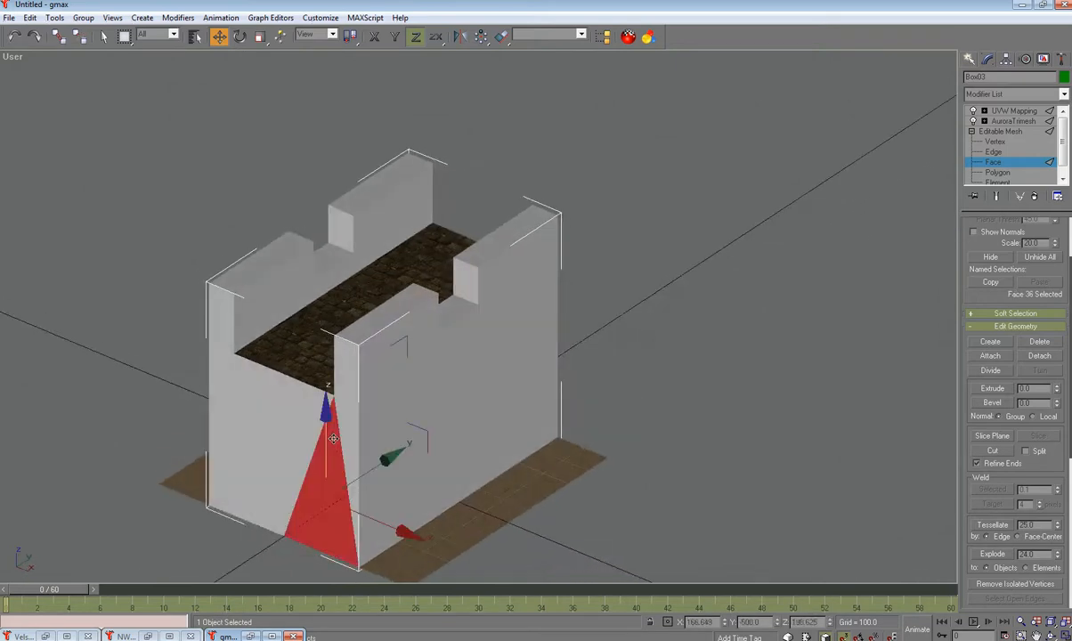
{"action": "key", "text": "Delete"}
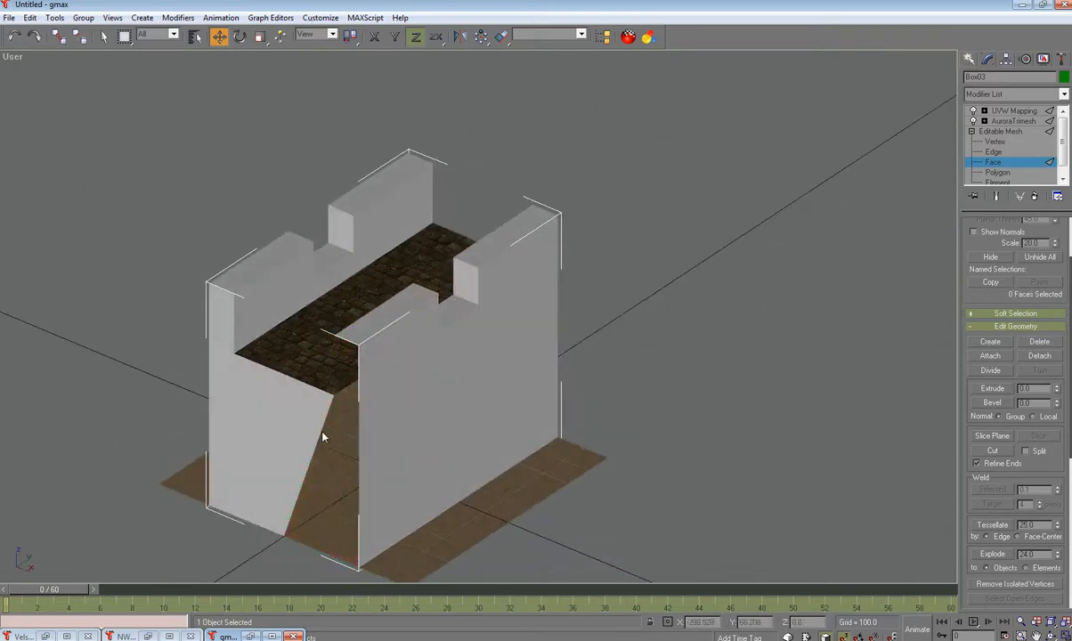
{"action": "left_click", "coordinate": [316, 432]}
{"action": "key", "text": "Delete"}
{"action": "left_click", "coordinate": [258, 410]}
{"action": "key", "text": "Delete"}
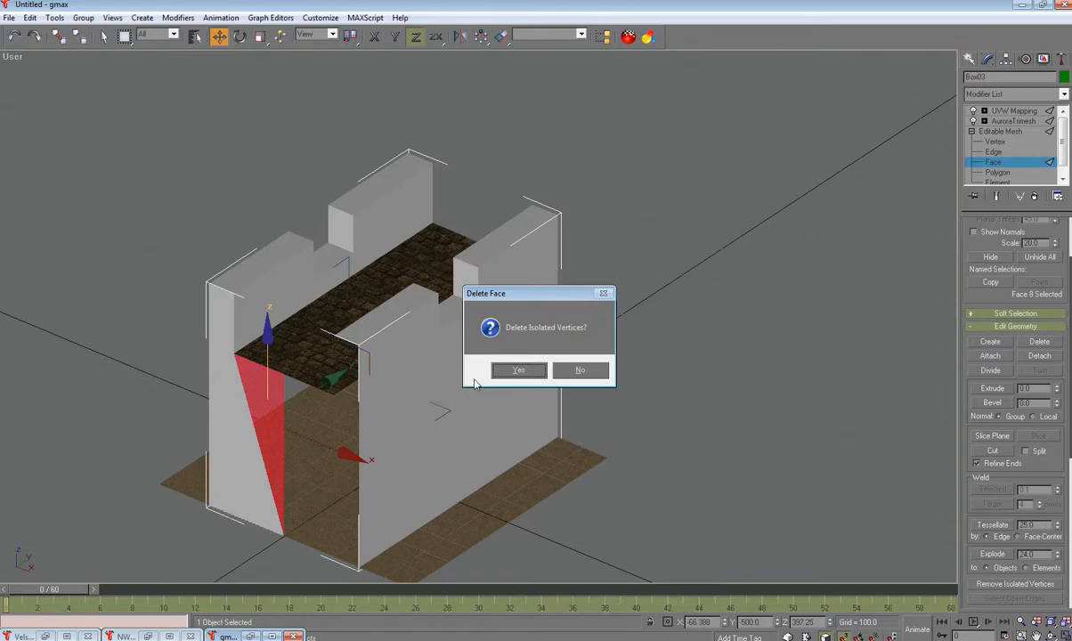
{"action": "left_click", "coordinate": [519, 371]}
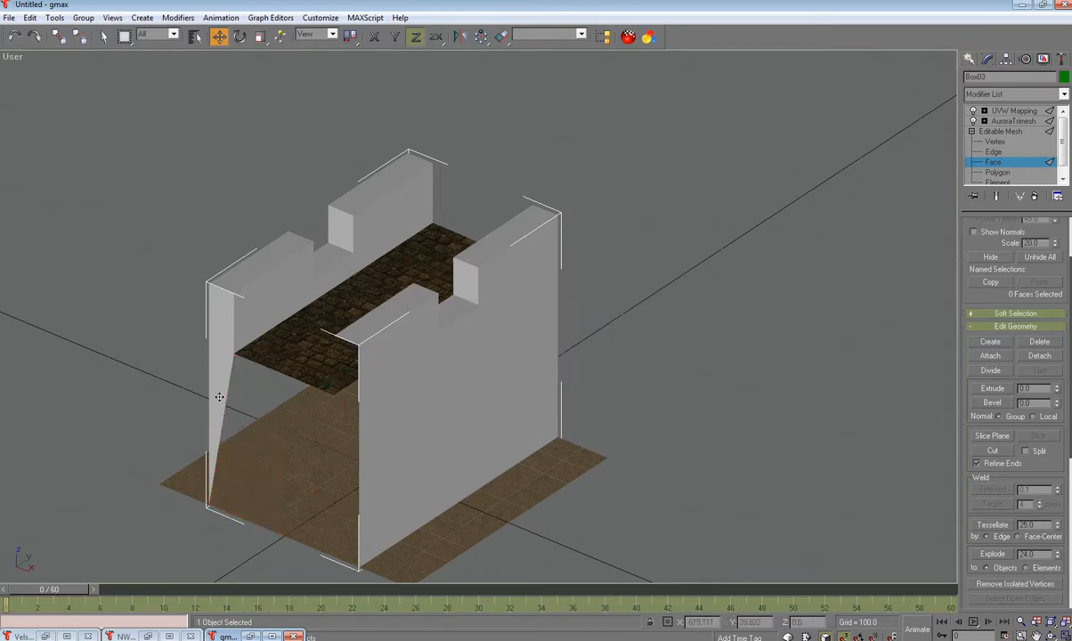
{"action": "left_click", "coordinate": [222, 299]}
{"action": "key", "text": "Delete"}
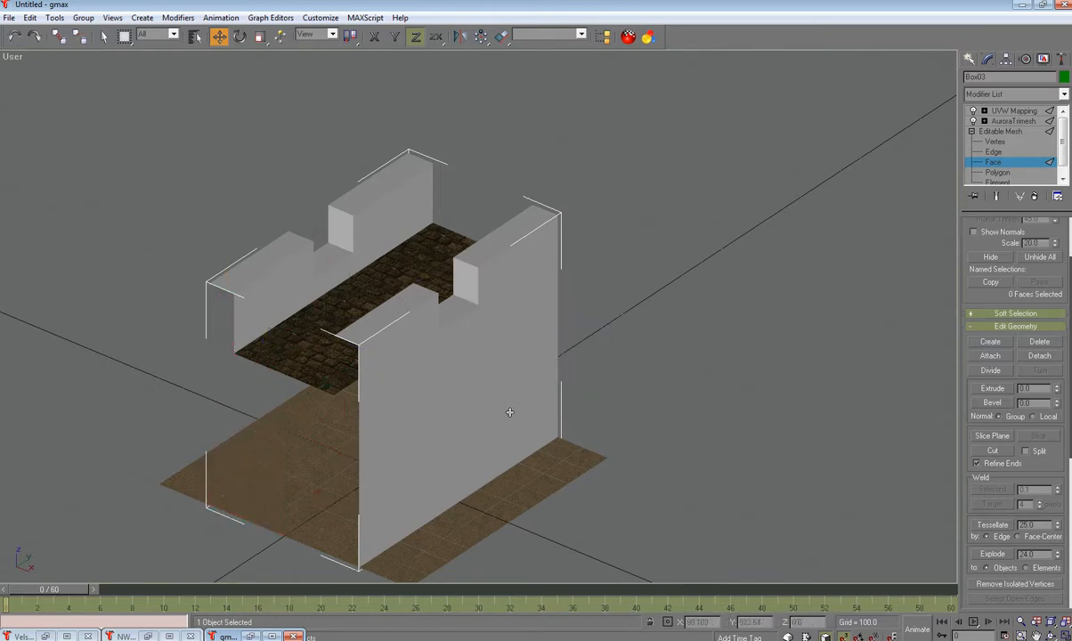
Step: Leave Face level, select every part of the wall tile and copy it alongside to the right
{"action": "left_click", "coordinate": [989, 132]}
{"action": "left_click", "coordinate": [694, 359]}
{"action": "middle_click_drag", "start_coordinate": [694, 359], "coordinate": [594, 245], "text": "alt"}
{"action": "scroll", "coordinate": [636, 383], "scroll_direction": "down", "scroll_amount": 10}
{"action": "scroll", "coordinate": [550, 344], "scroll_direction": "up", "scroll_amount": 9}
{"action": "scroll", "coordinate": [572, 315], "scroll_direction": "down", "scroll_amount": 5}
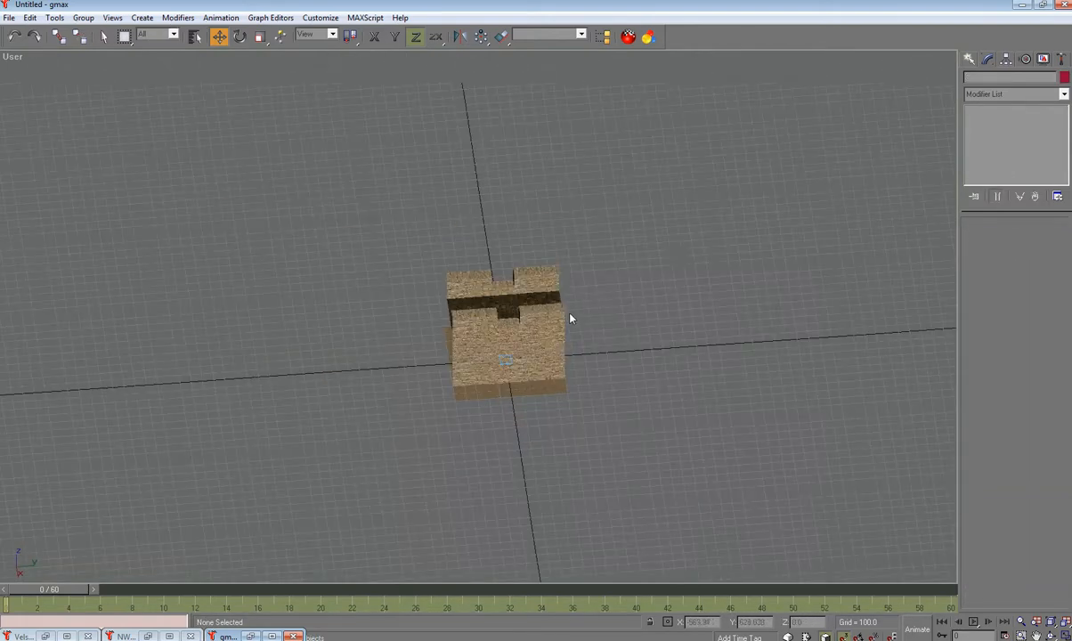
{"action": "left_click_drag", "start_coordinate": [669, 238], "coordinate": [389, 449]}
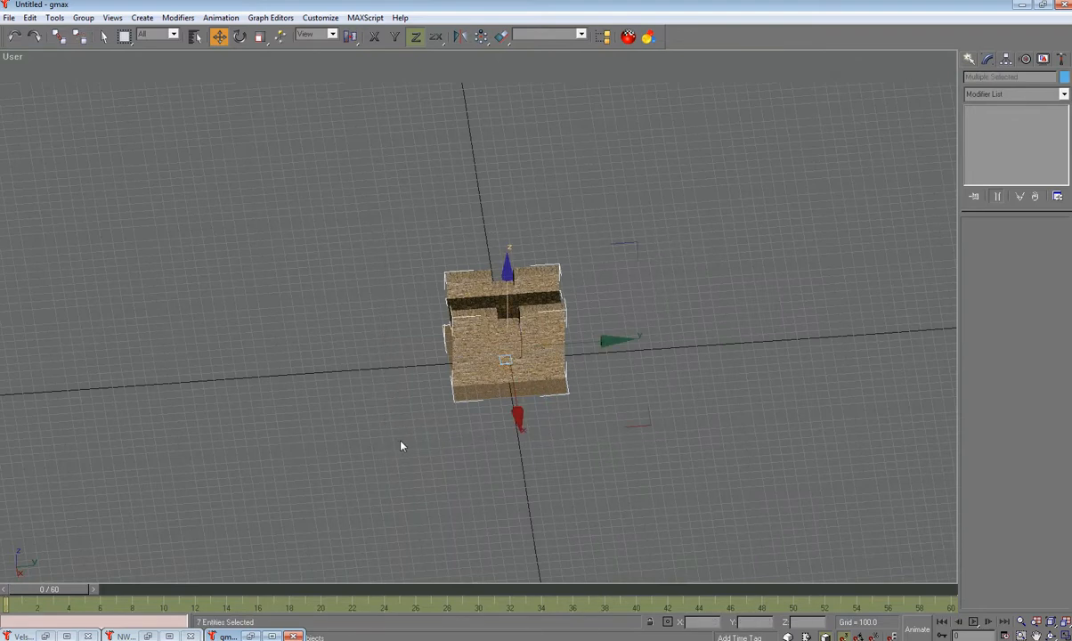
{"action": "mouse_move", "coordinate": [541, 347]}
{"action": "left_mouse_down", "text": "shift"}
{"action": "mouse_move", "coordinate": [703, 350]}
{"action": "mouse_move", "coordinate": [726, 381]}
{"action": "left_mouse_up", "text": "shift"}
{"action": "left_click", "coordinate": [515, 381]}
{"action": "left_click", "coordinate": [682, 402]}
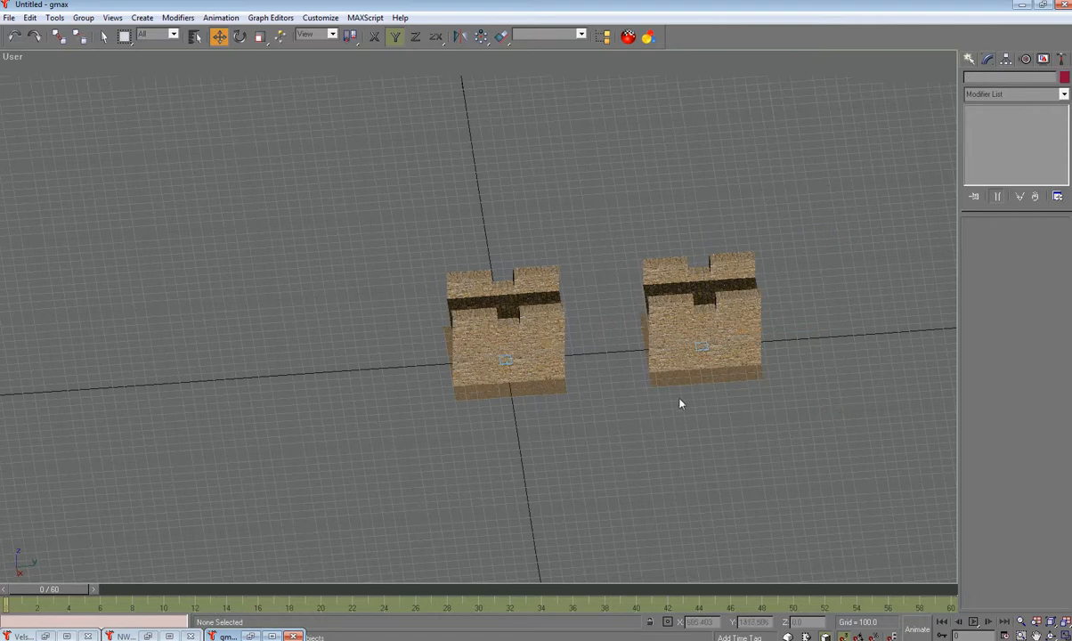
Step: Pick through the copied tile's box, NGon shape and helper 02, undoing an accidental helper move
{"action": "left_click", "coordinate": [700, 353]}
{"action": "left_click", "coordinate": [699, 448]}
{"action": "left_click", "coordinate": [712, 351]}
{"action": "left_click", "coordinate": [705, 348]}
{"action": "left_click", "coordinate": [697, 369]}
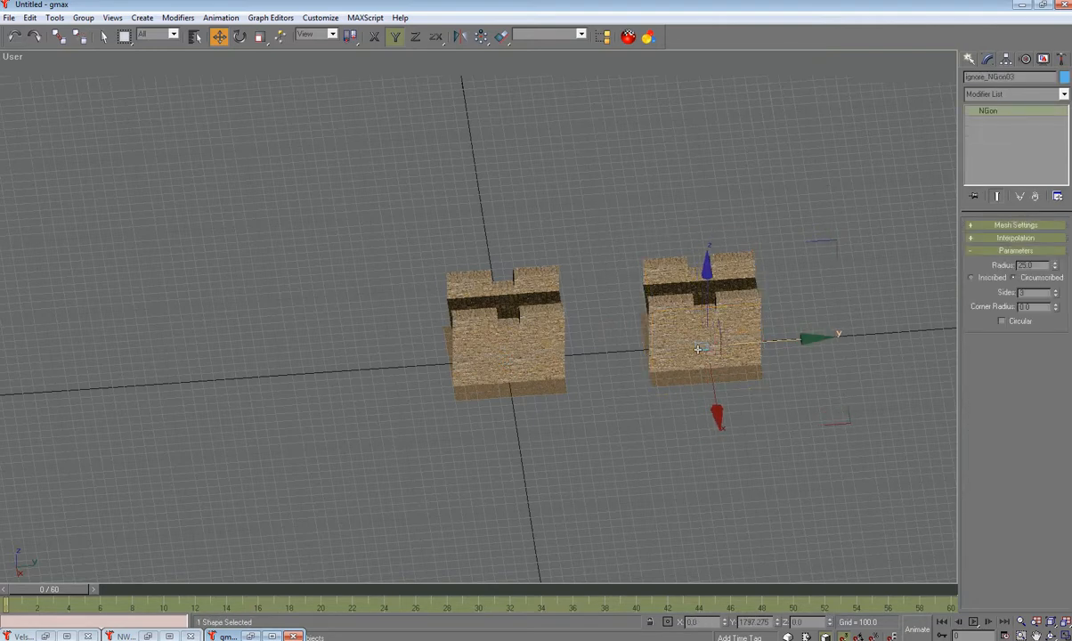
{"action": "left_click", "coordinate": [700, 348]}
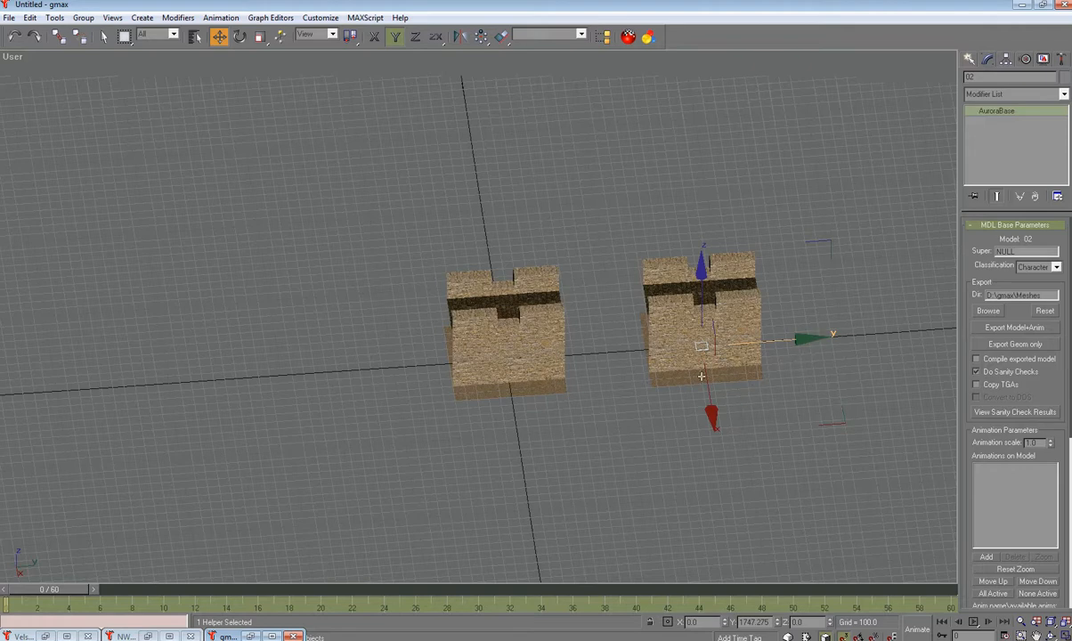
{"action": "mouse_move", "coordinate": [785, 339]}
{"action": "left_mouse_down"}
{"action": "mouse_move", "coordinate": [762, 341]}
{"action": "mouse_move", "coordinate": [781, 343]}
{"action": "left_mouse_up"}
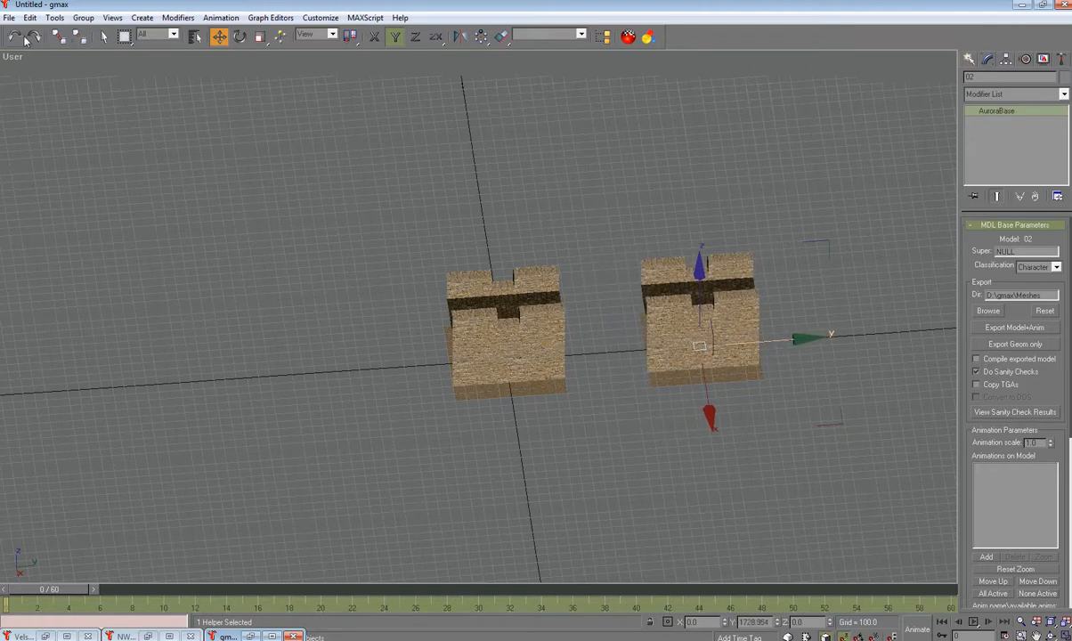
{"action": "left_click", "coordinate": [15, 38]}
{"action": "left_click", "coordinate": [695, 514]}
{"action": "left_click", "coordinate": [687, 378]}
Step: With Select and Link, link the copied tile's wall pieces to the AuroraBase helper
{"action": "left_click", "coordinate": [59, 37]}
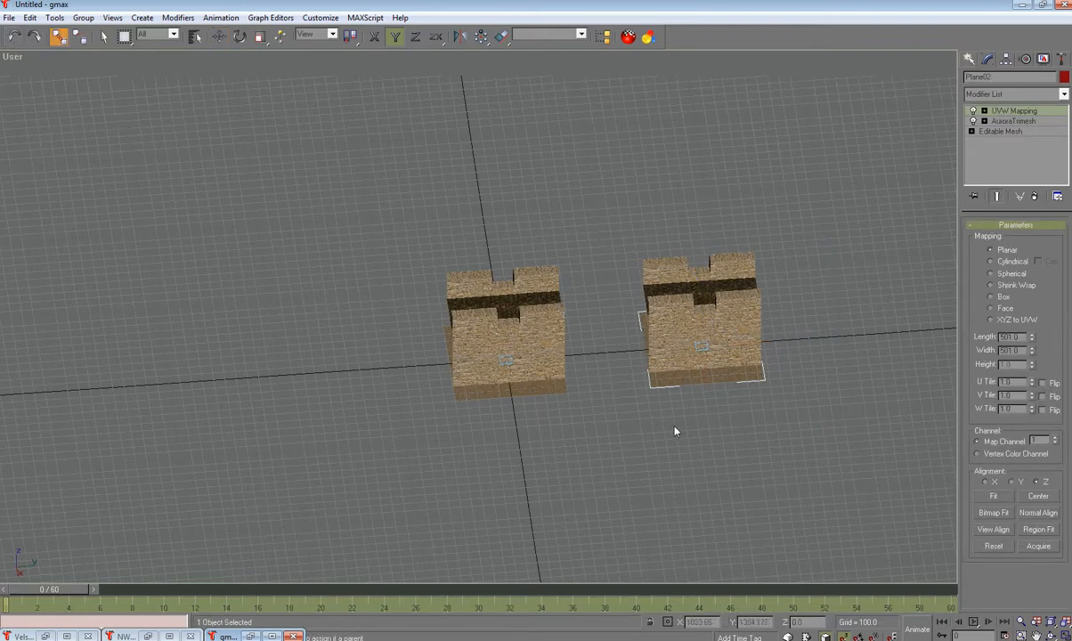
{"action": "left_click", "coordinate": [708, 475]}
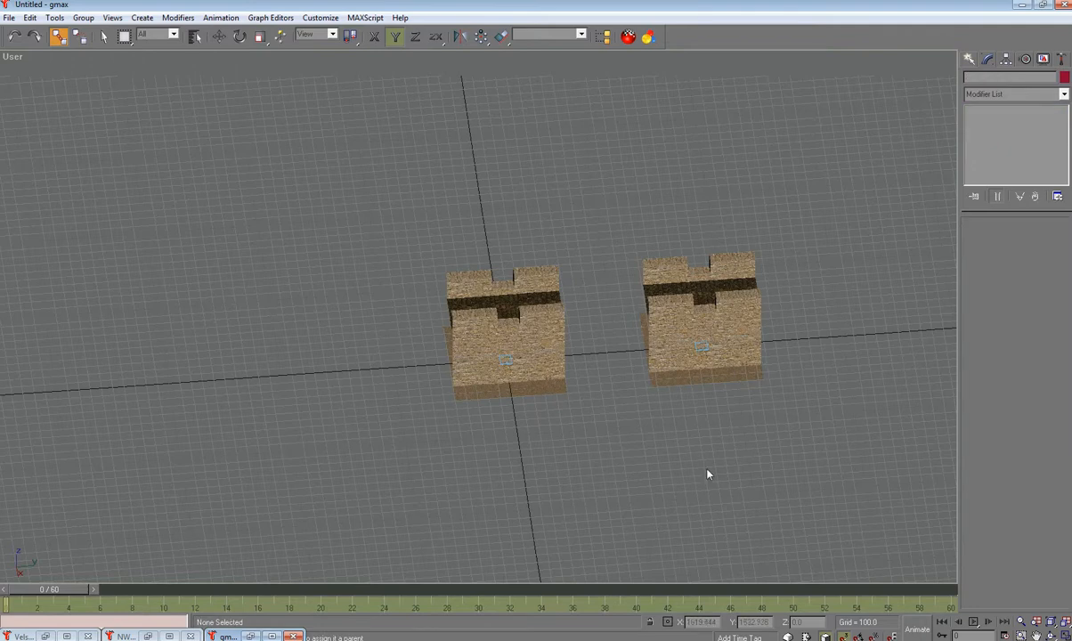
{"action": "left_click_drag", "start_coordinate": [627, 246], "coordinate": [675, 424]}
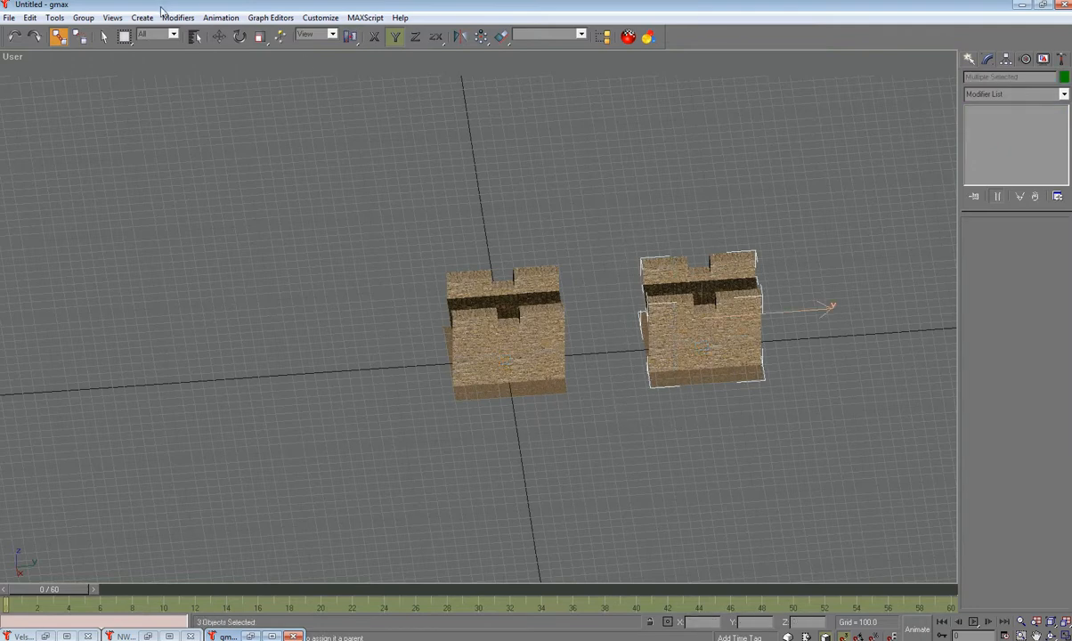
{"action": "left_click_drag", "start_coordinate": [668, 368], "coordinate": [703, 350]}
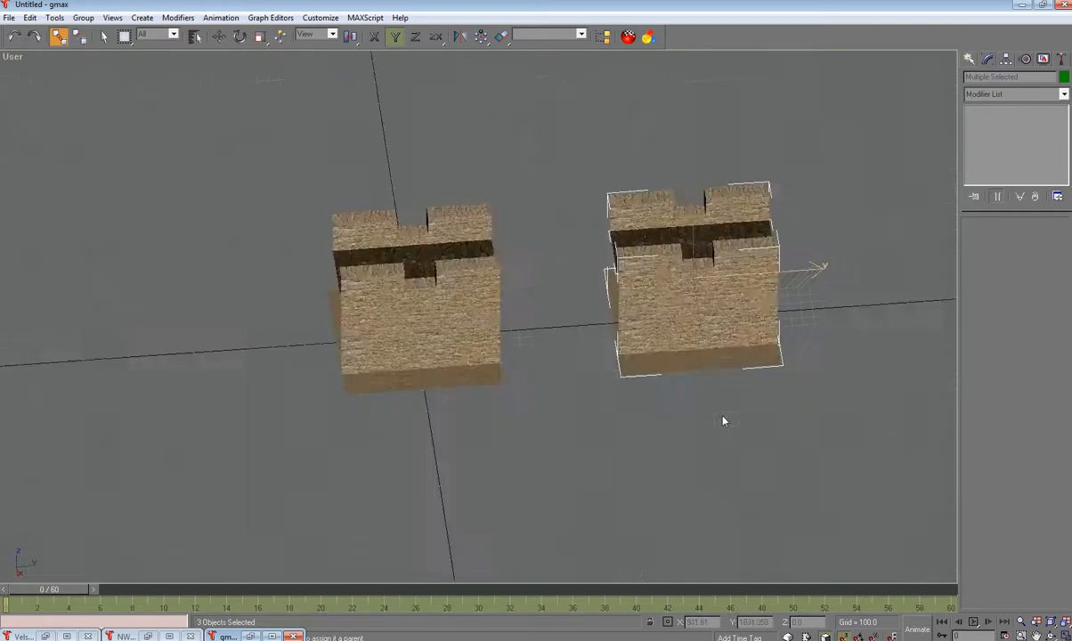
{"action": "scroll", "coordinate": [697, 393], "scroll_direction": "up", "scroll_amount": 5}
{"action": "middle_click_drag", "start_coordinate": [695, 392], "coordinate": [703, 319], "text": "alt"}
{"action": "left_click_drag", "start_coordinate": [701, 289], "coordinate": [647, 229]}
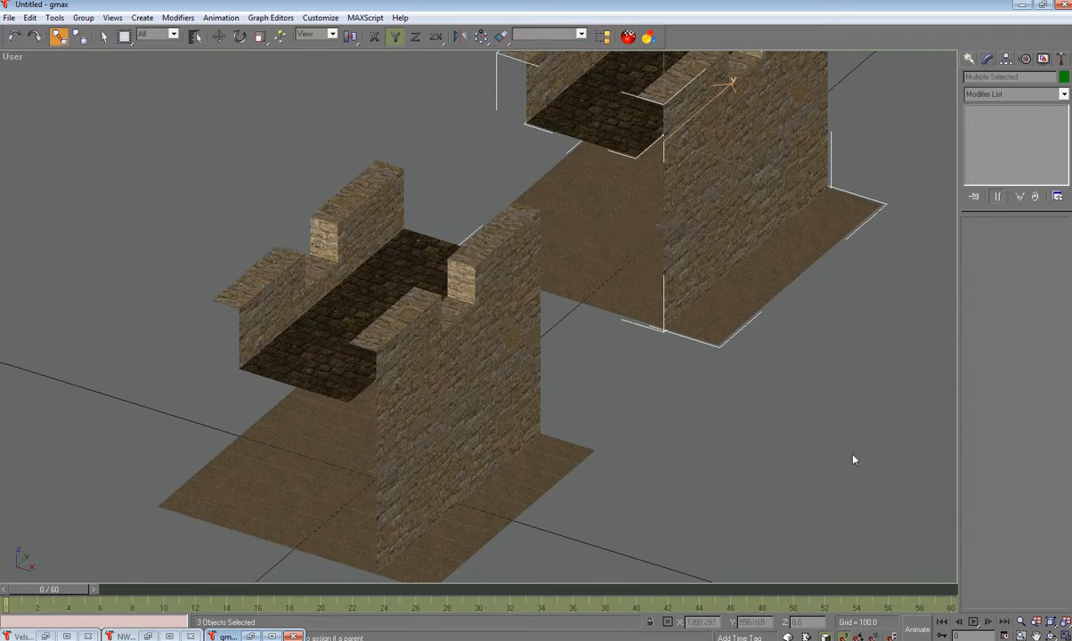
Step: Select AuroraBase helper 03 and slide the right block along Y against the left block
{"action": "left_click", "coordinate": [219, 35]}
{"action": "left_click", "coordinate": [669, 360]}
{"action": "left_click", "coordinate": [649, 232]}
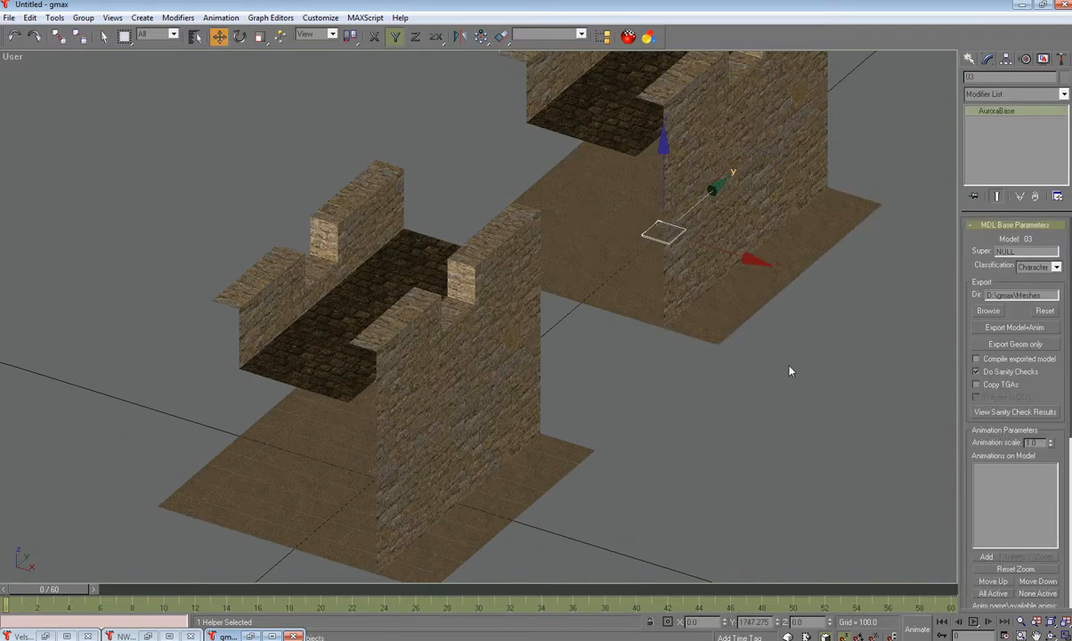
{"action": "scroll", "coordinate": [777, 392], "scroll_direction": "up", "scroll_amount": 5}
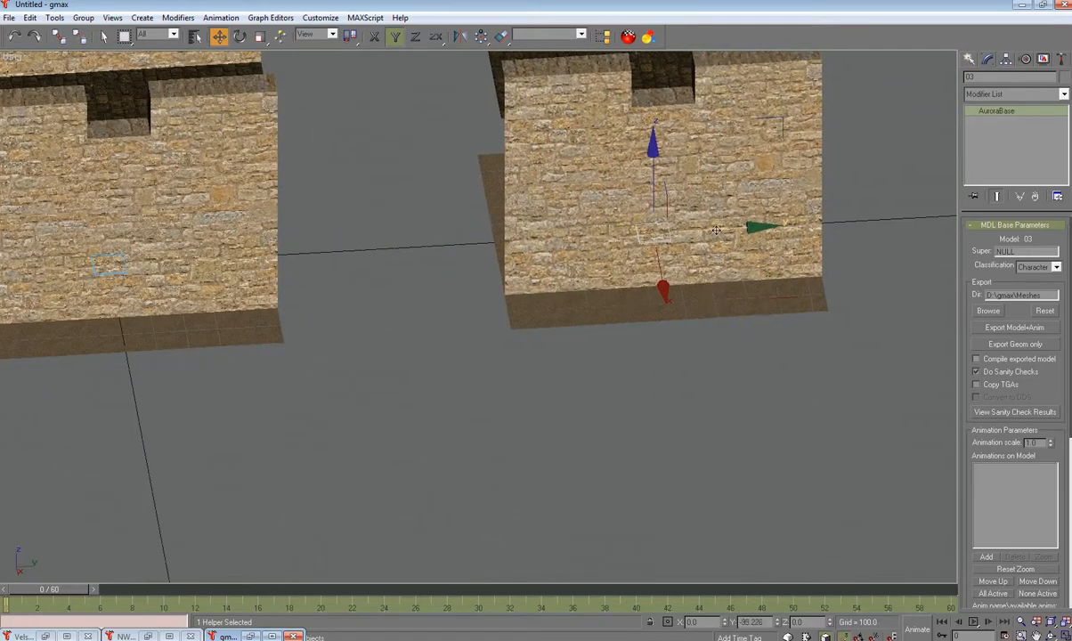
{"action": "scroll", "coordinate": [746, 380], "scroll_direction": "down", "scroll_amount": 5}
{"action": "middle_click_drag", "start_coordinate": [704, 386], "coordinate": [668, 427]}
{"action": "left_click_drag", "start_coordinate": [772, 357], "coordinate": [692, 366]}
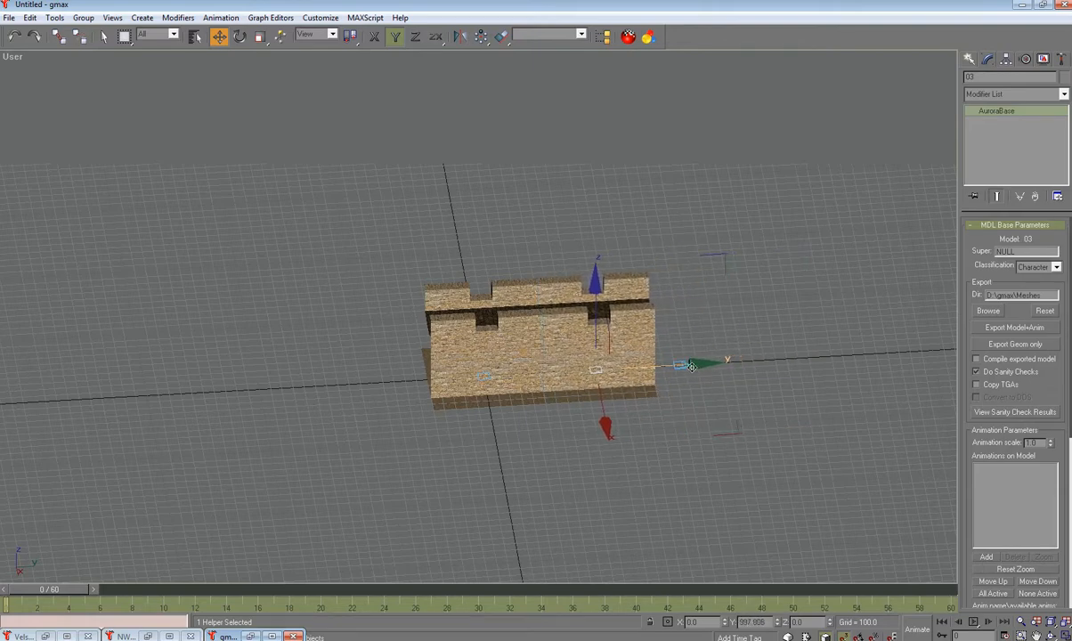
Step: Orbit around the joined wall to inspect it from both sides and front-on
{"action": "mouse_move", "coordinate": [692, 412]}
{"action": "middle_mouse_down", "text": "alt"}
{"action": "mouse_move", "coordinate": [632, 425]}
{"action": "mouse_move", "coordinate": [649, 412]}
{"action": "mouse_move", "coordinate": [711, 412]}
{"action": "middle_mouse_up", "text": "alt"}
{"action": "middle_click_drag", "start_coordinate": [640, 361], "coordinate": [664, 372], "text": "alt"}
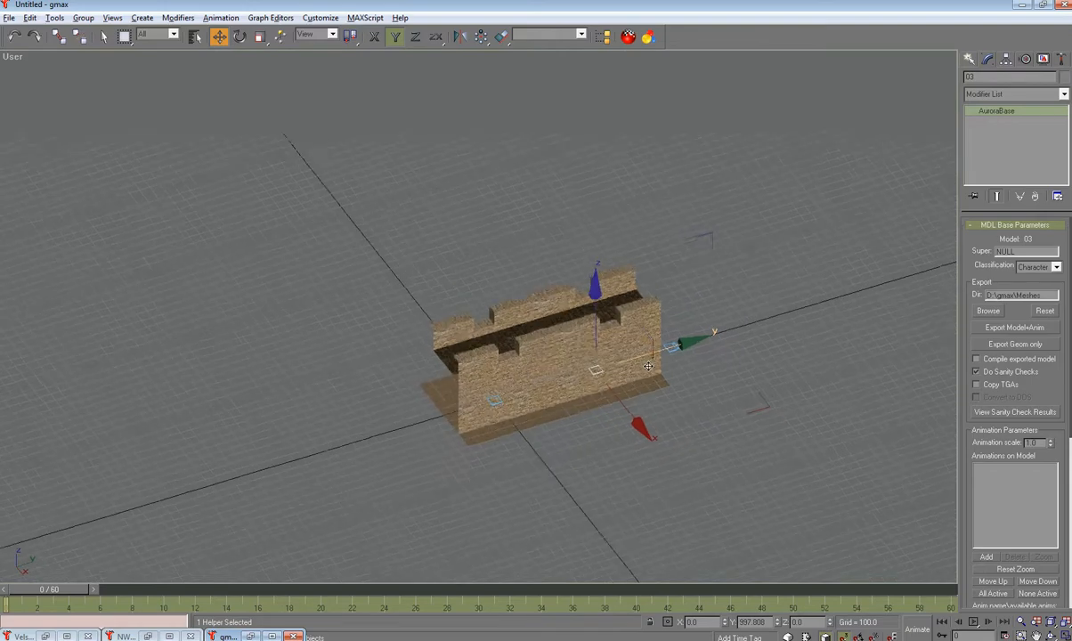
{"action": "scroll", "coordinate": [570, 320], "scroll_direction": "up", "scroll_amount": 4}
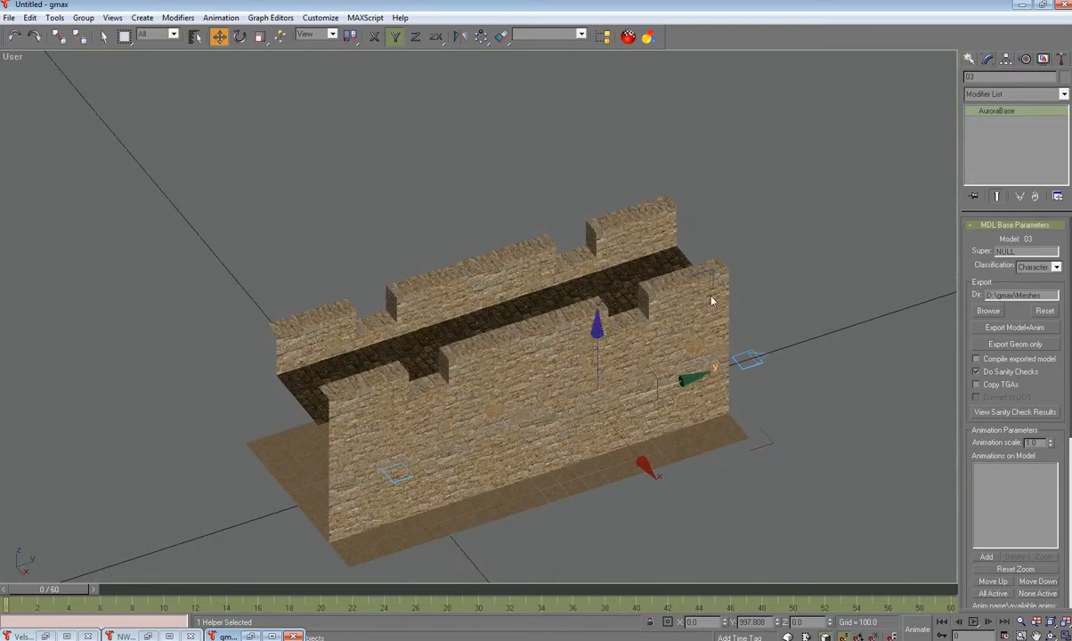
{"action": "middle_click_drag", "start_coordinate": [526, 336], "coordinate": [624, 379], "text": "alt"}
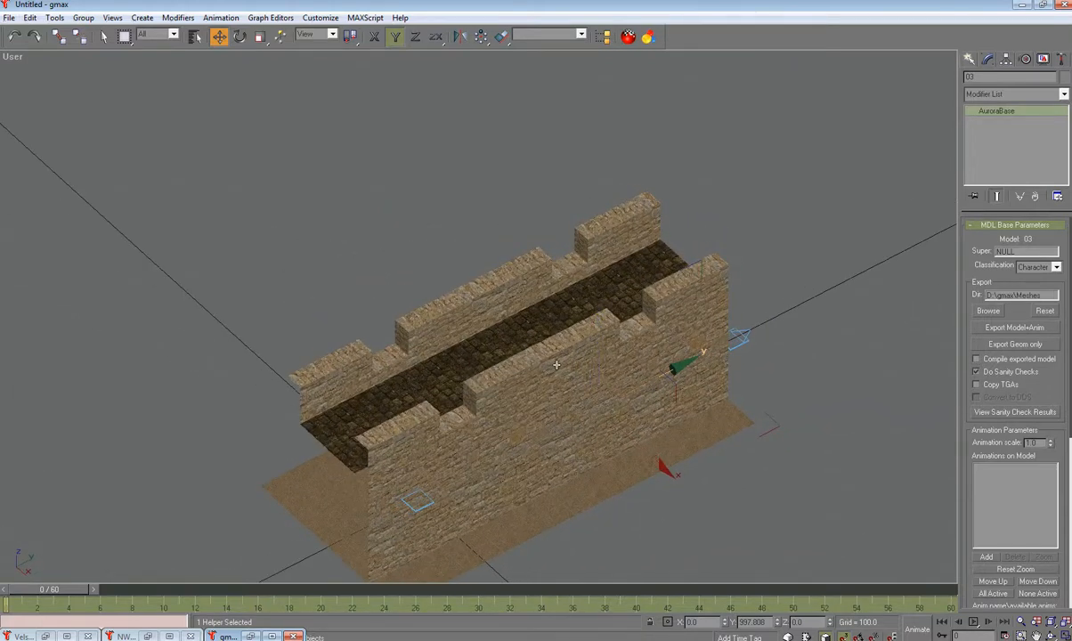
{"action": "middle_click_drag", "start_coordinate": [548, 372], "coordinate": [509, 419], "text": "alt"}
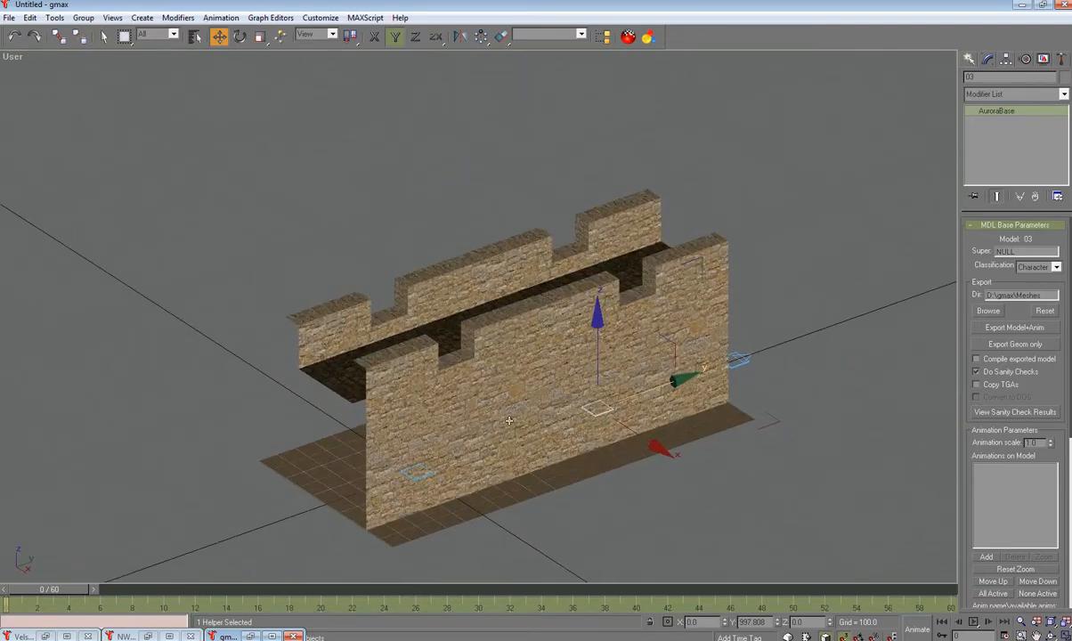
{"action": "middle_click_drag", "start_coordinate": [578, 375], "coordinate": [543, 381], "text": "alt"}
{"action": "middle_click_drag", "start_coordinate": [447, 383], "coordinate": [539, 357], "text": "alt"}
Step: Select the left wall's AuroraBase helper and name it ttd01_w01_01
{"action": "left_click", "coordinate": [359, 424]}
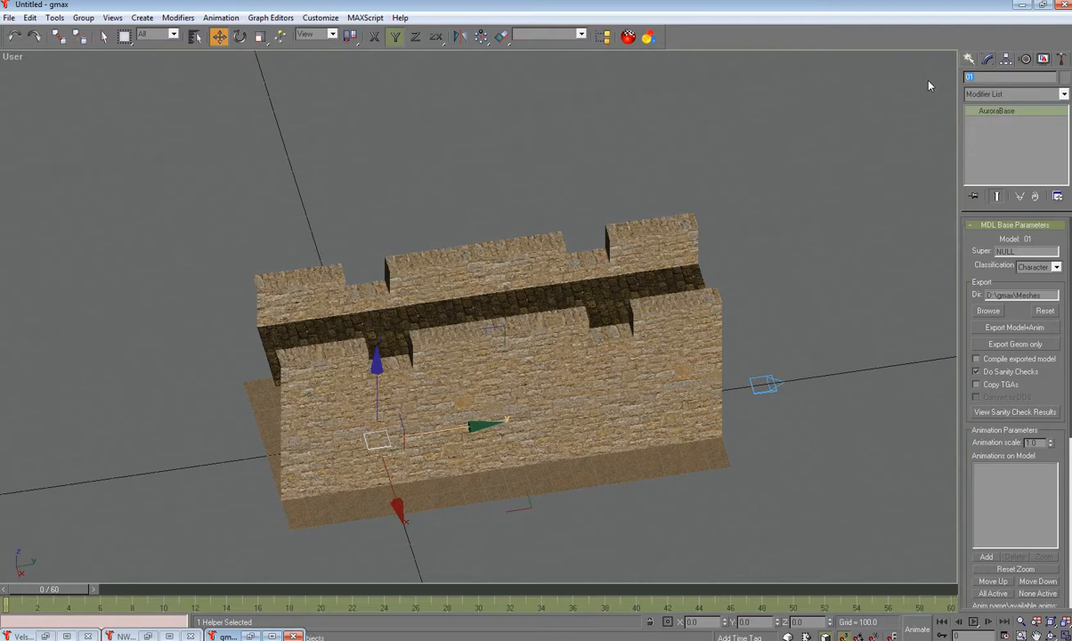
{"action": "type", "text": "1_w01_"}
Step: Set the export path to Desktop\Test and export ttd01_w01_01, continuing past the failed sanity check
{"action": "left_click", "coordinate": [995, 312]}
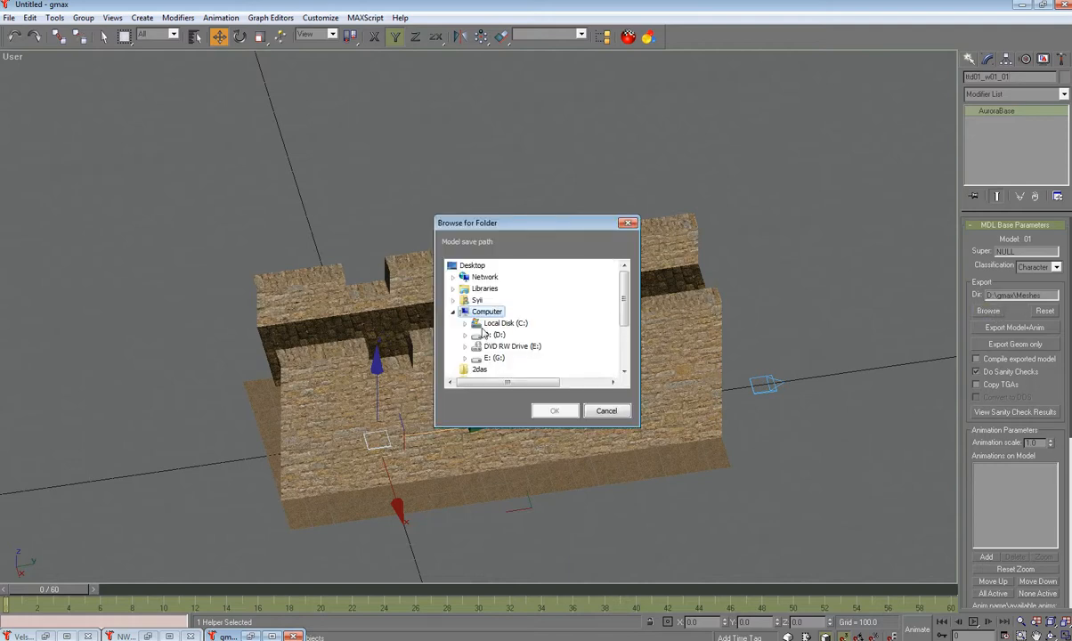
{"action": "double_click", "coordinate": [477, 300]}
{"action": "double_click", "coordinate": [496, 346]}
{"action": "left_click", "coordinate": [504, 347]}
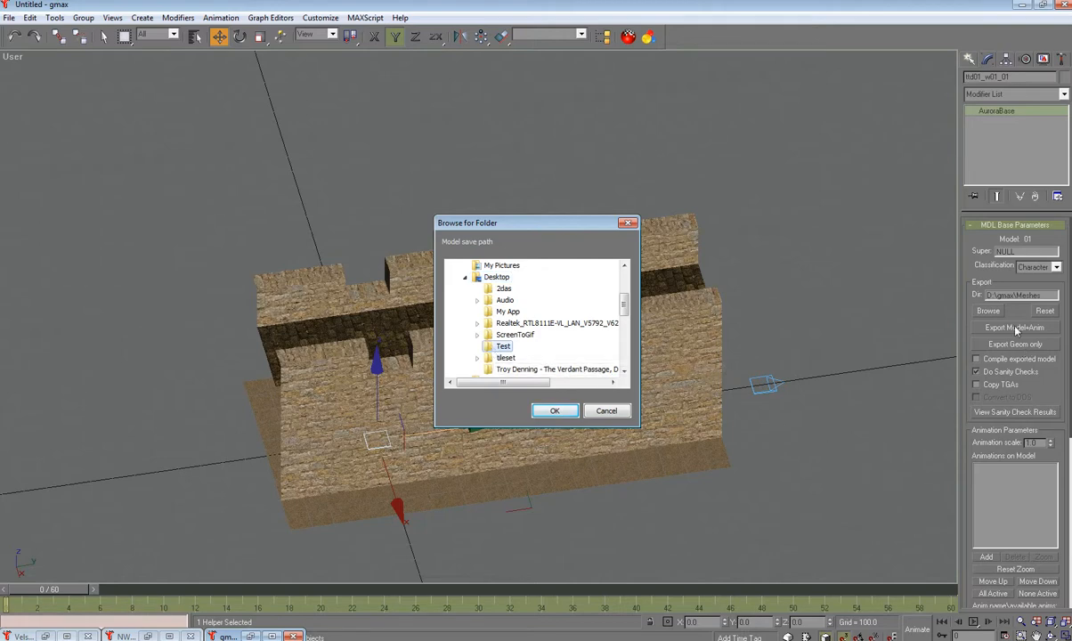
{"action": "left_click", "coordinate": [555, 410]}
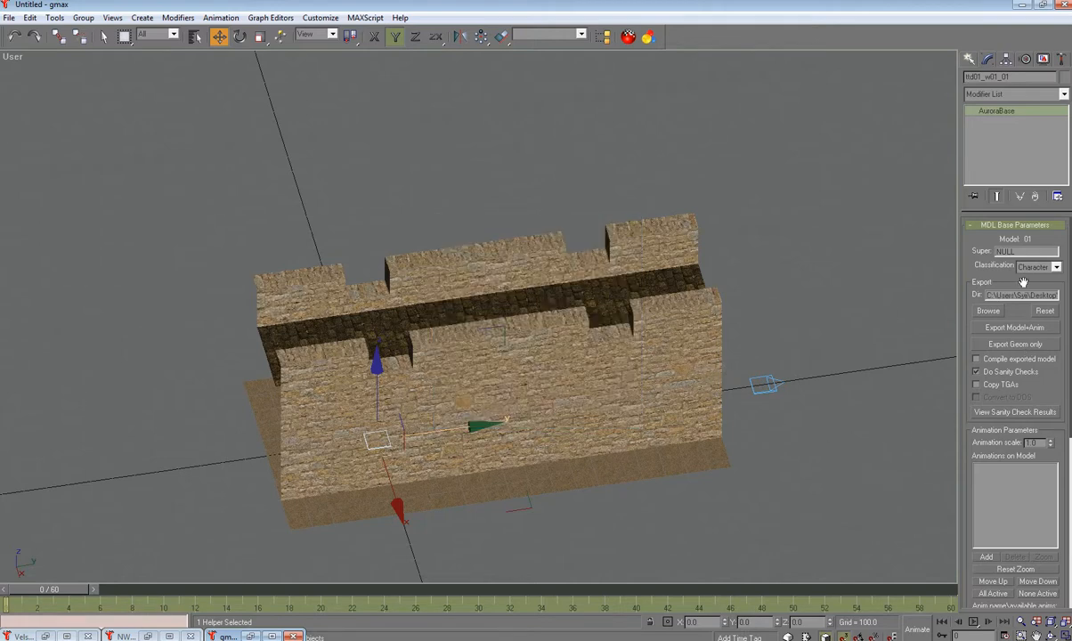
{"action": "left_click", "coordinate": [1015, 326]}
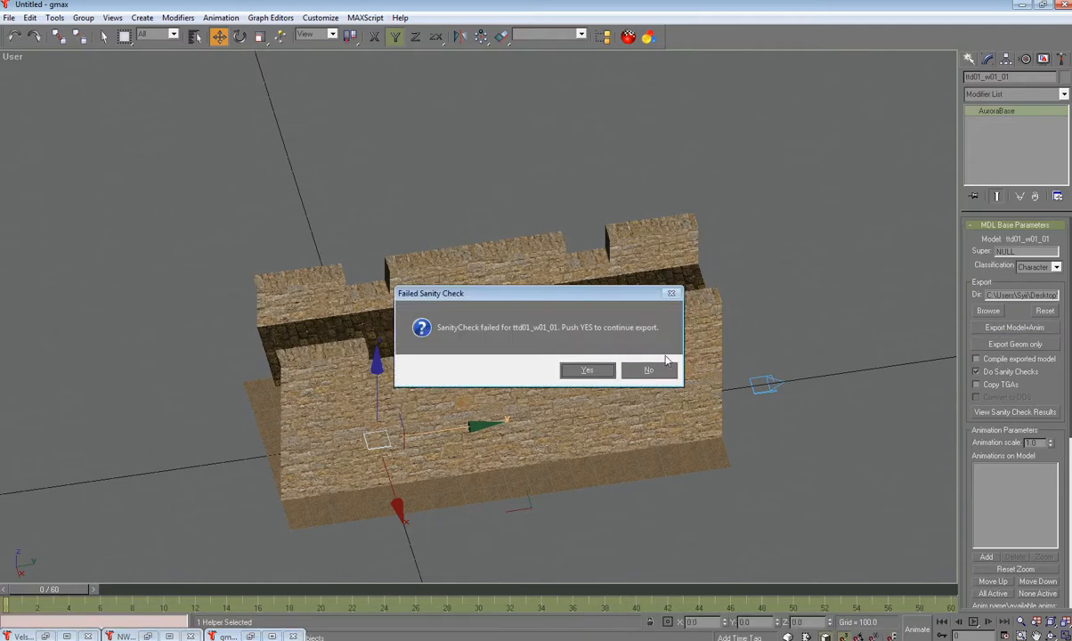
{"action": "left_click", "coordinate": [587, 372]}
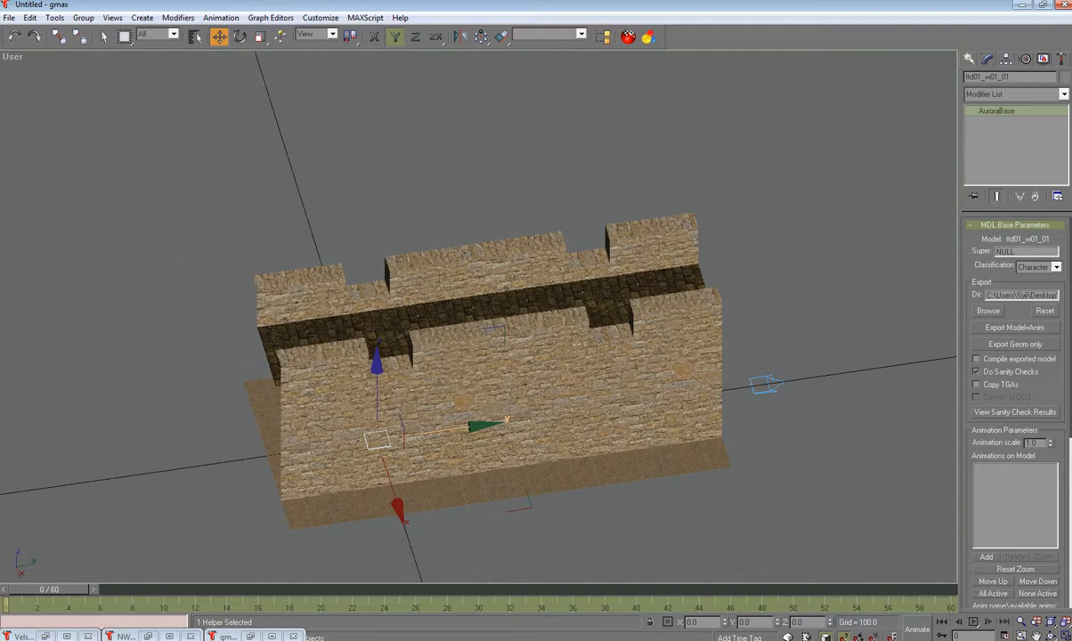
Step: Confirm in Explorer that Desktop\Test holds ttd01_w01_01, then minimize Explorer
{"action": "left_click", "coordinate": [214, 639]}
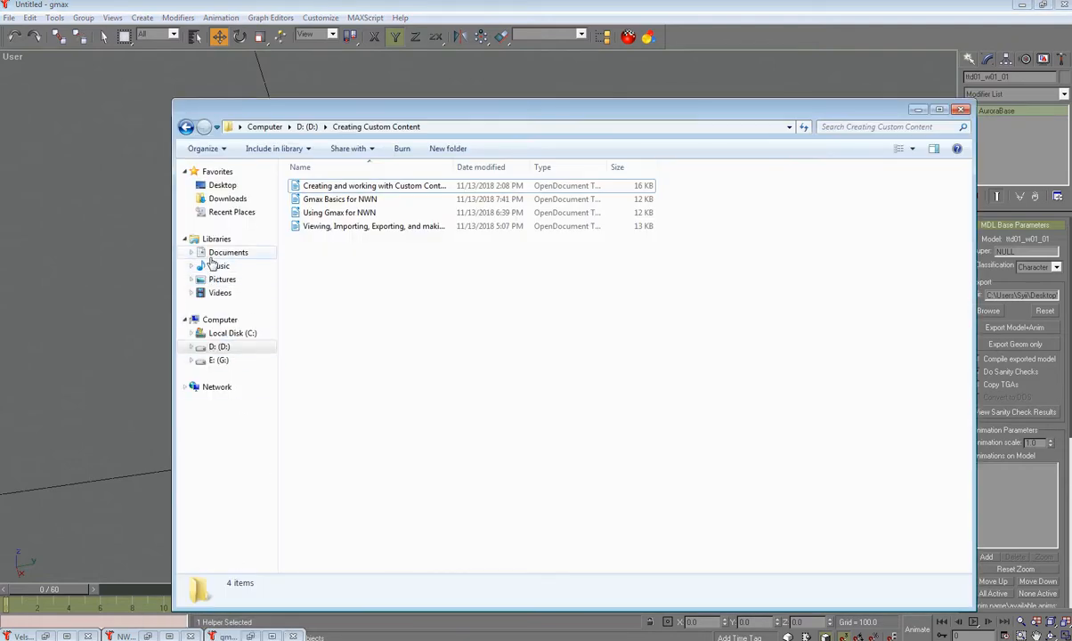
{"action": "left_click", "coordinate": [221, 185]}
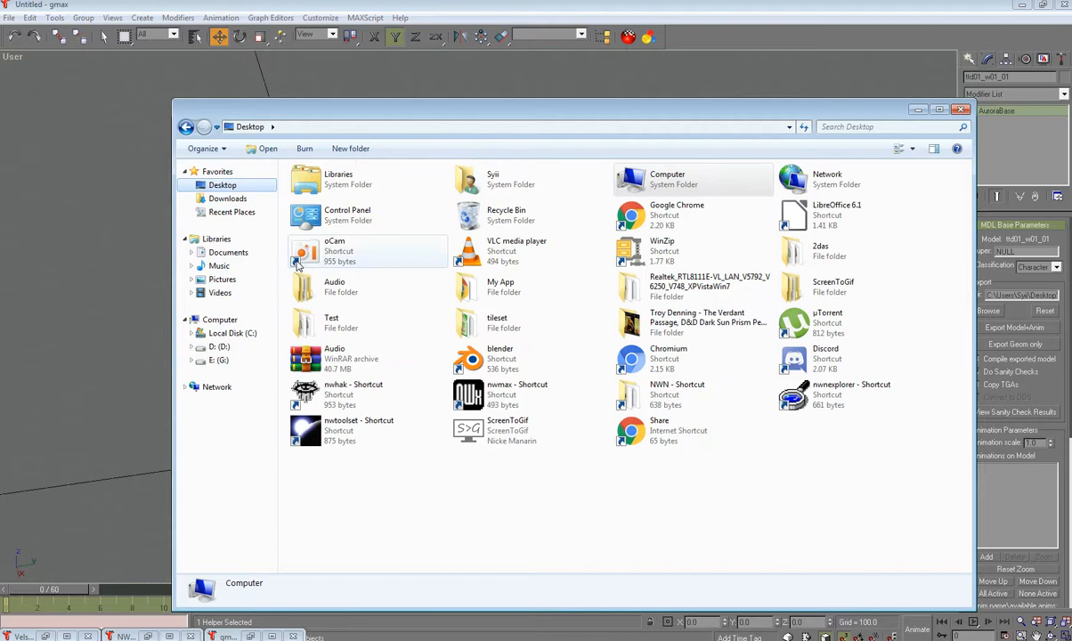
{"action": "double_click", "coordinate": [312, 317]}
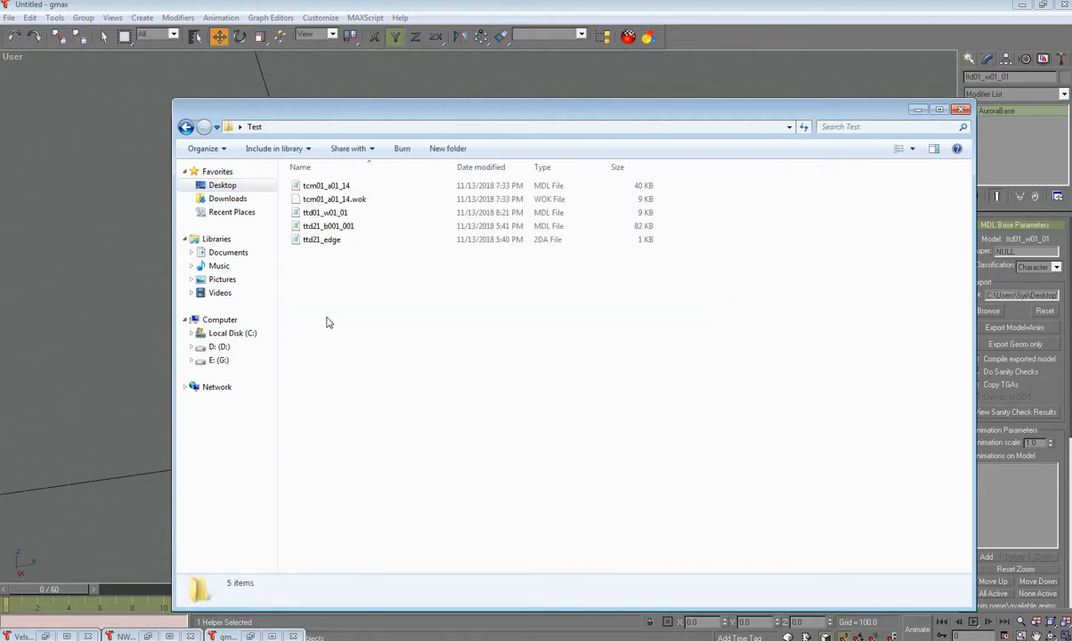
{"action": "left_click", "coordinate": [325, 213]}
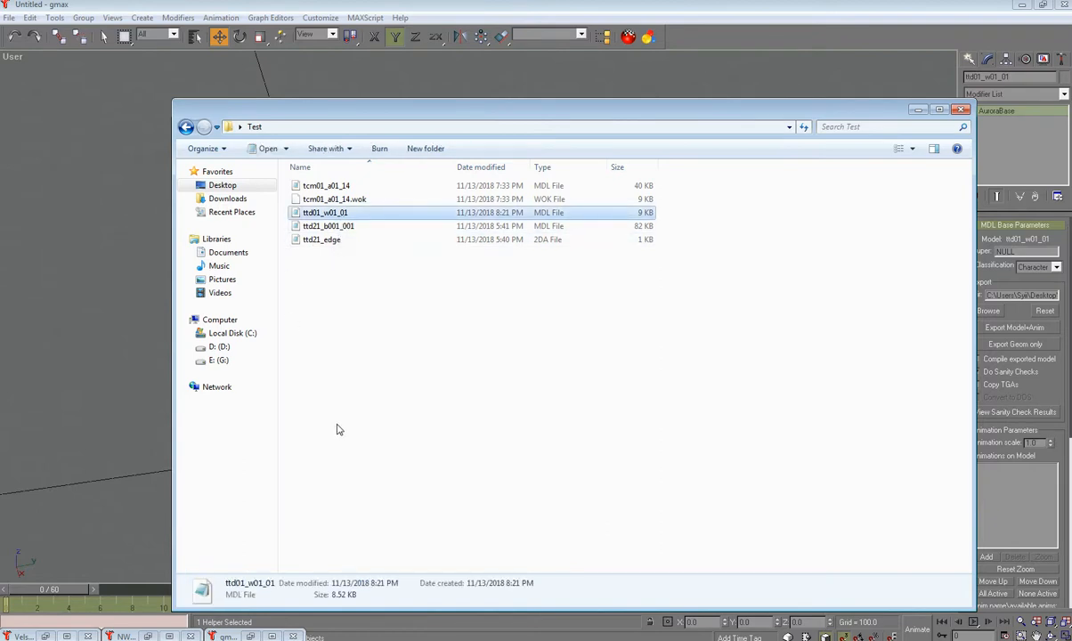
{"action": "left_click", "coordinate": [916, 110]}
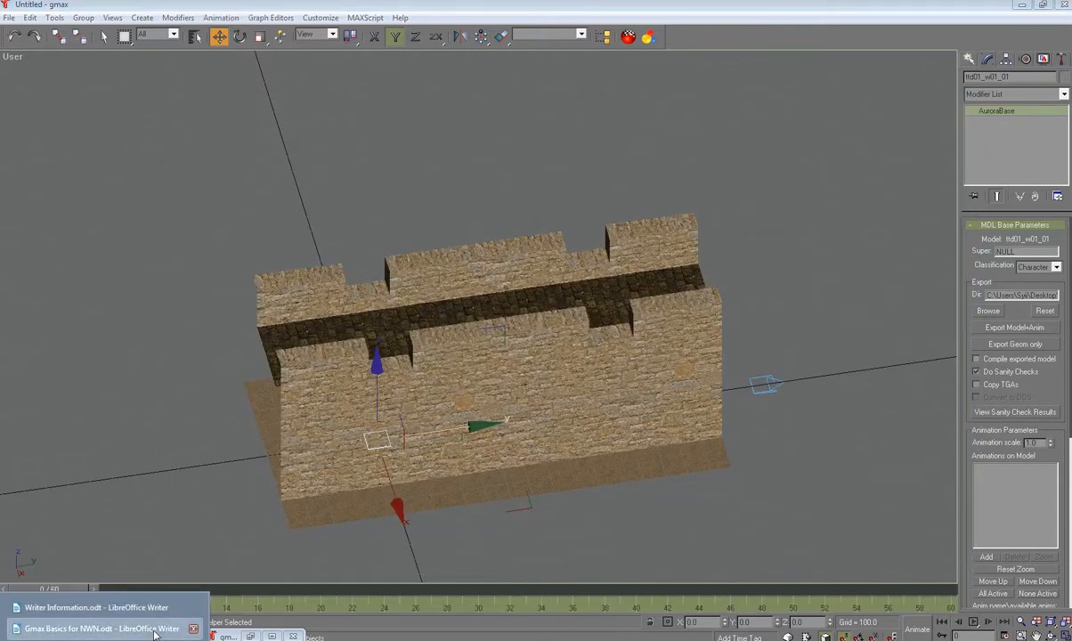
{"action": "left_click_drag", "start_coordinate": [0, 36], "coordinate": [744, 20]}
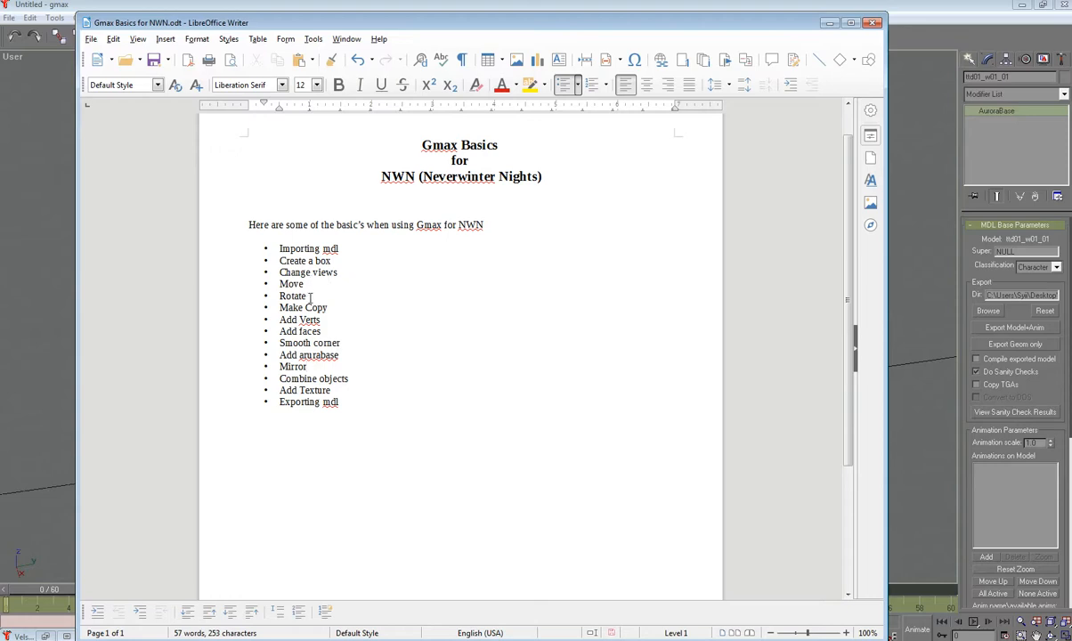
{"action": "left_click_drag", "start_coordinate": [545, 24], "coordinate": [231, 64]}
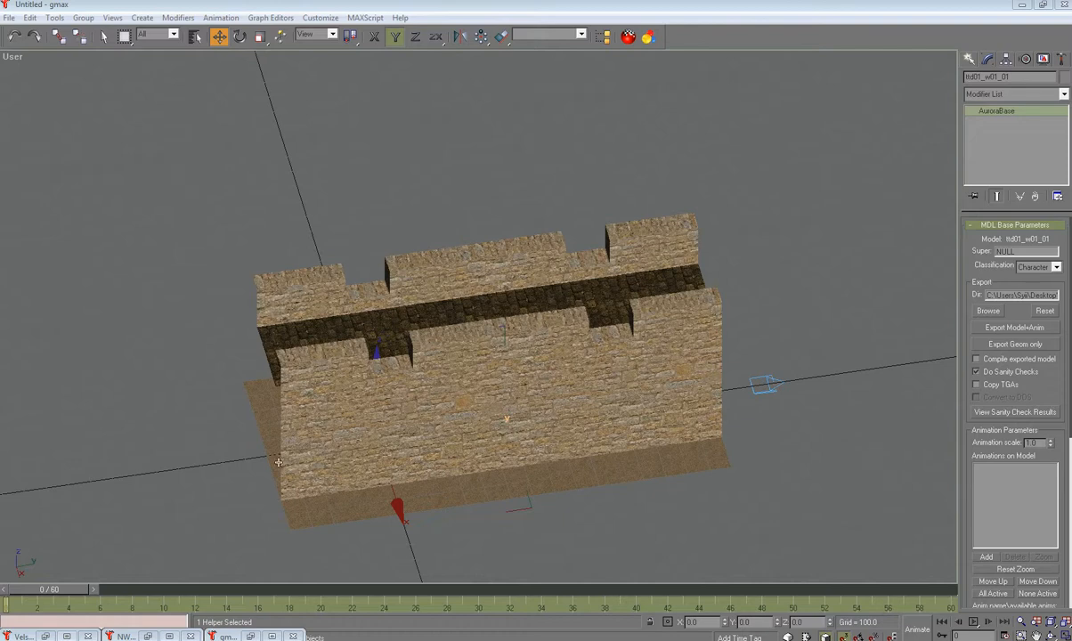
Step: Try rotating the left wall's helper about Z and X, undoing both rotations
{"action": "left_click", "coordinate": [366, 438]}
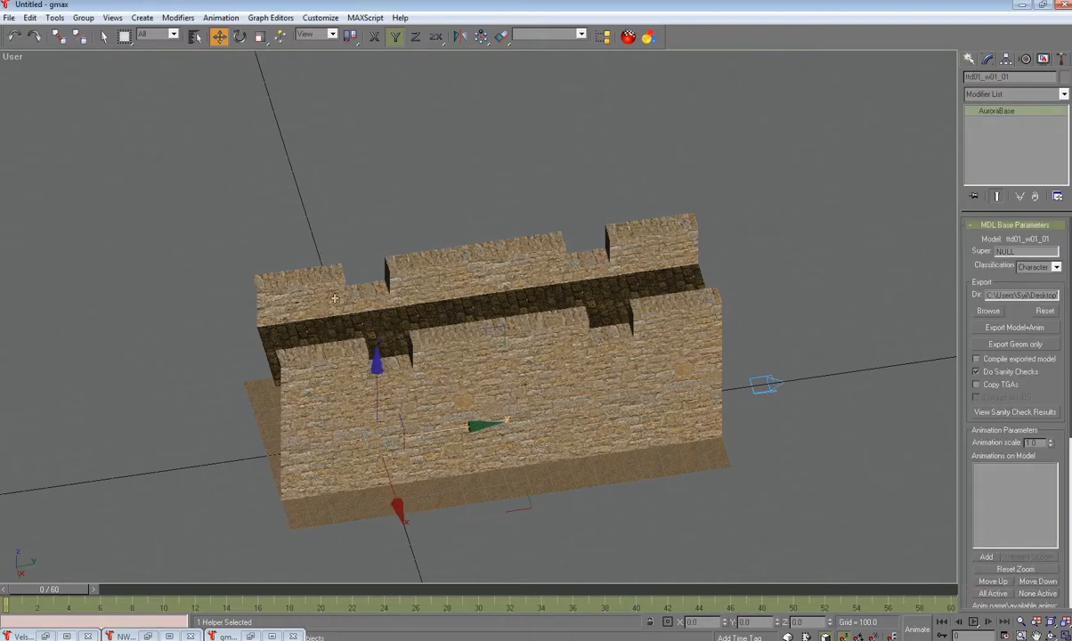
{"action": "left_click", "coordinate": [240, 39]}
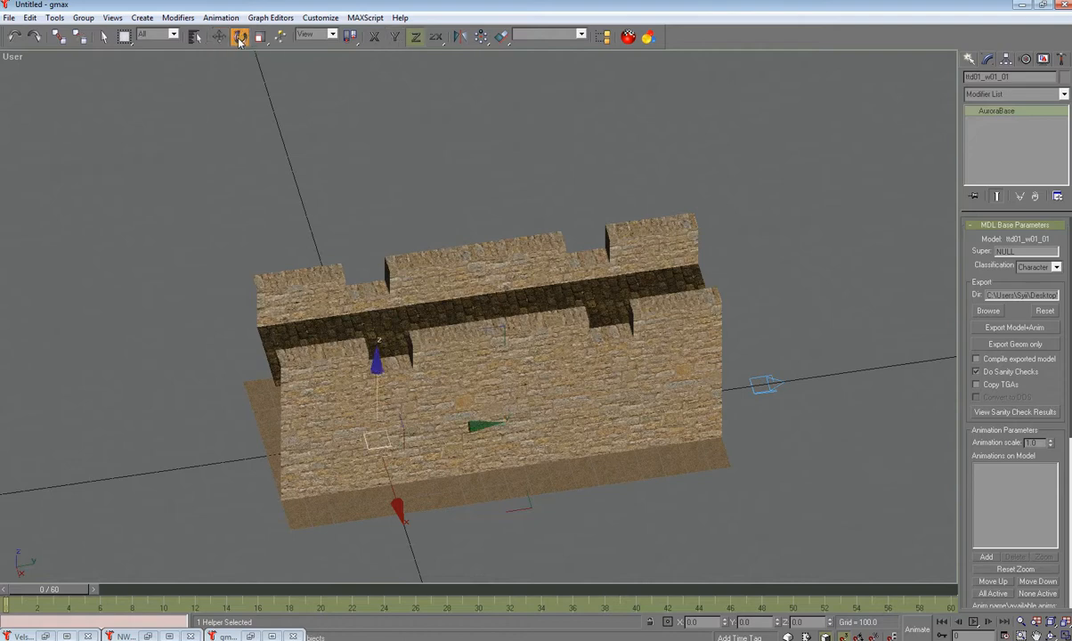
{"action": "left_click_drag", "start_coordinate": [375, 375], "coordinate": [326, 327]}
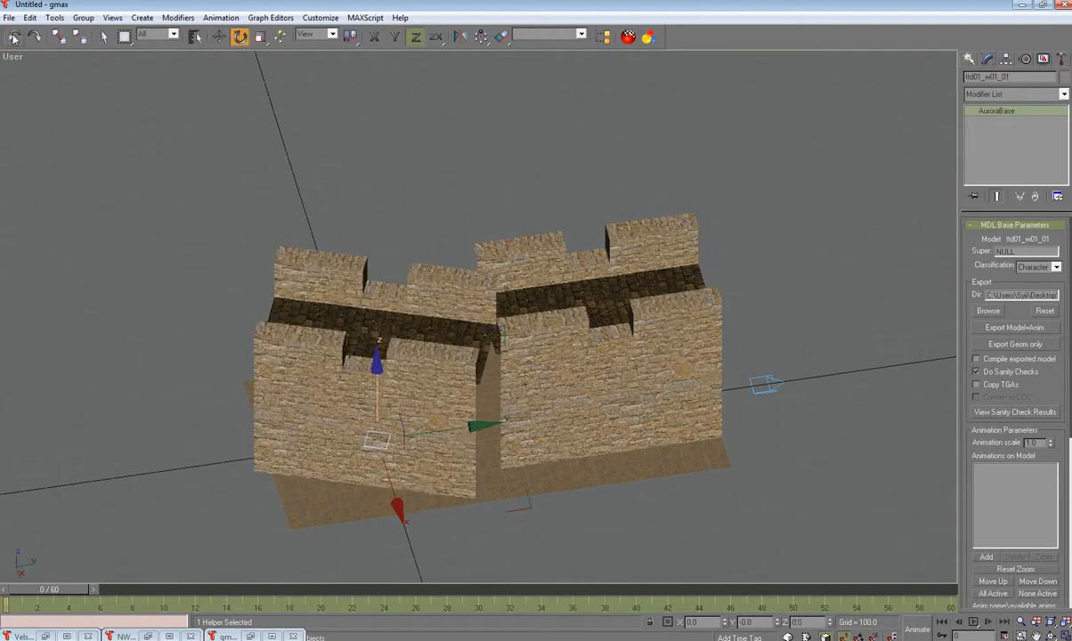
{"action": "key", "text": "ctrl+z"}
{"action": "left_click", "coordinate": [391, 485]}
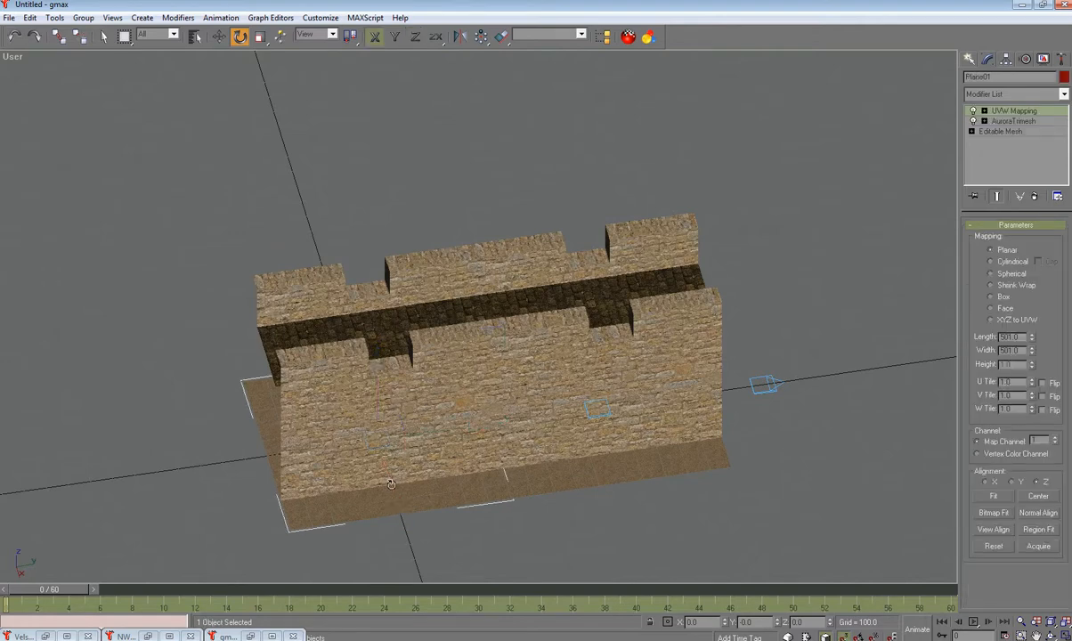
{"action": "left_click", "coordinate": [14, 38]}
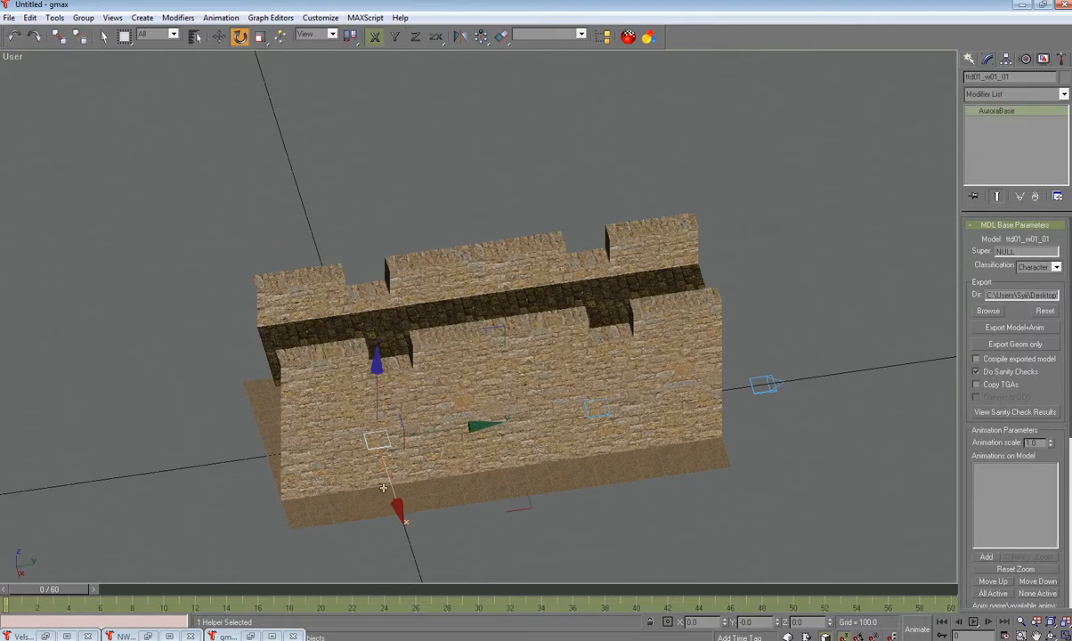
{"action": "left_click_drag", "start_coordinate": [383, 451], "coordinate": [445, 485]}
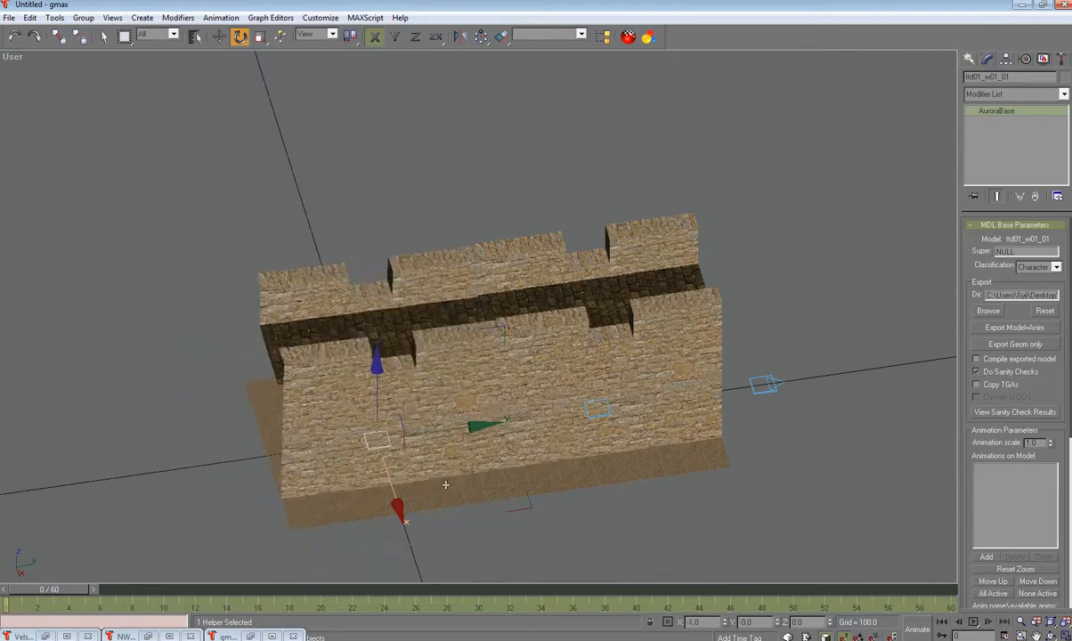
{"action": "left_click", "coordinate": [17, 37]}
Step: Select the right tile's helper 03 and rotate it 45° on Z
{"action": "left_click", "coordinate": [665, 507]}
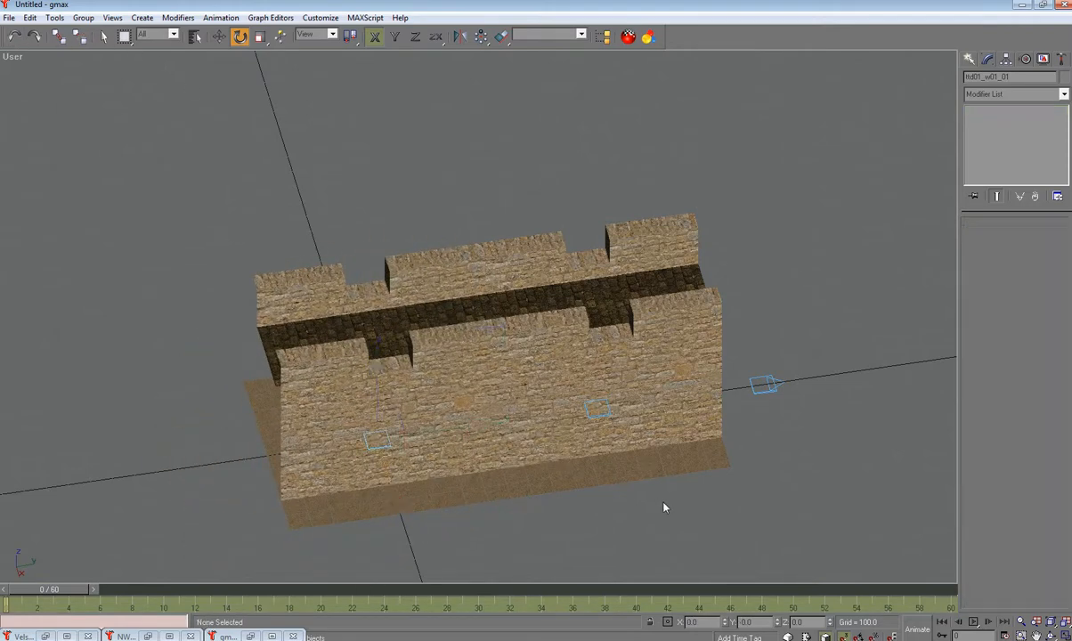
{"action": "left_click", "coordinate": [609, 414]}
{"action": "left_click", "coordinate": [611, 511]}
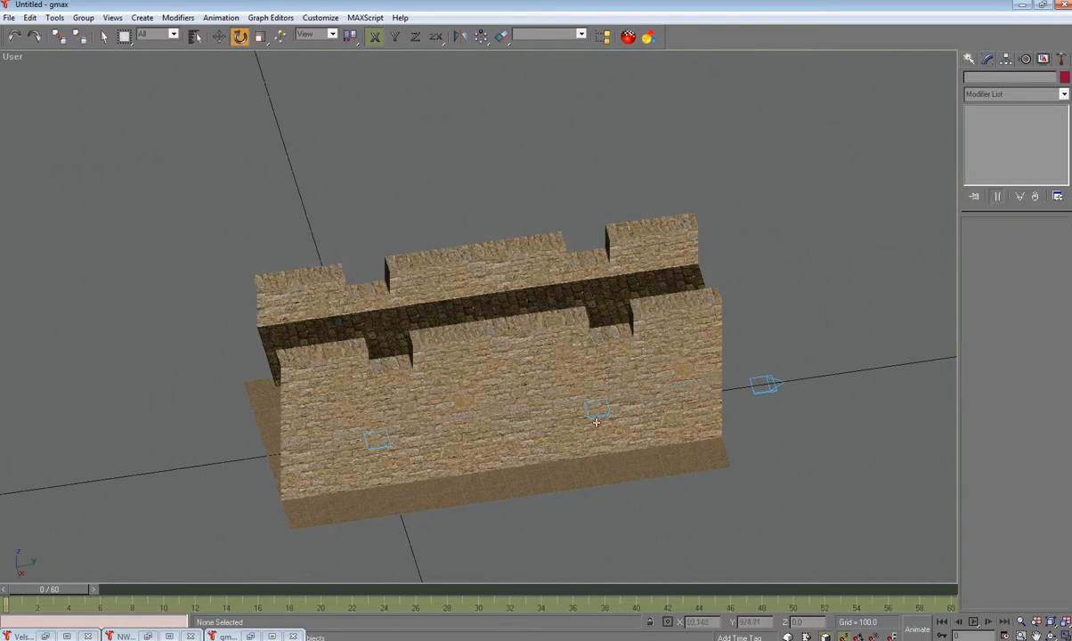
{"action": "left_click", "coordinate": [597, 415]}
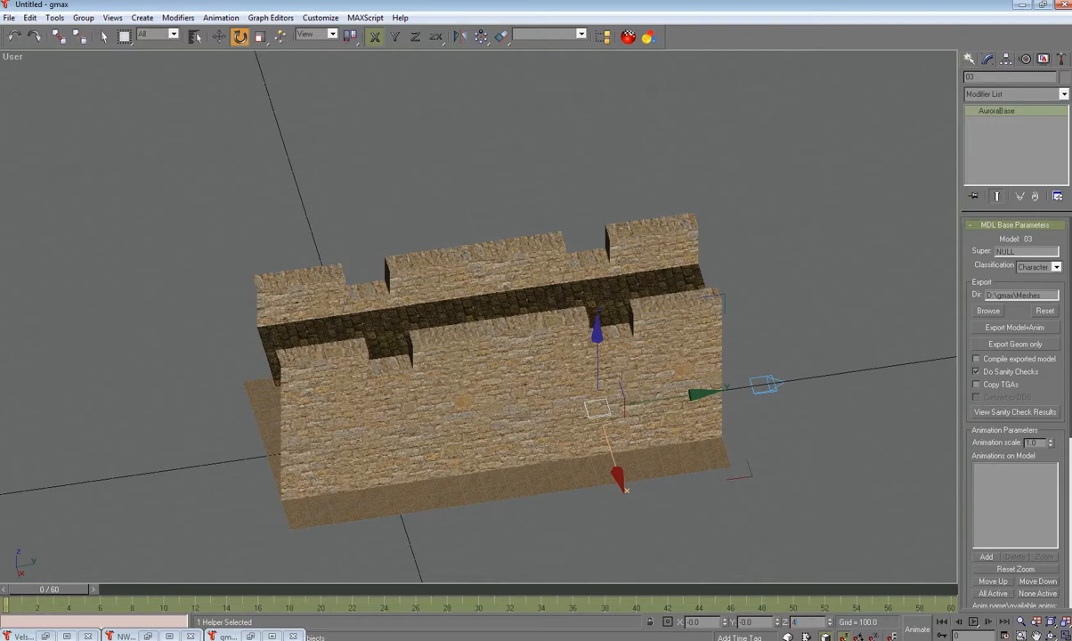
{"action": "type", "text": "45"}
{"action": "key", "text": "Return"}
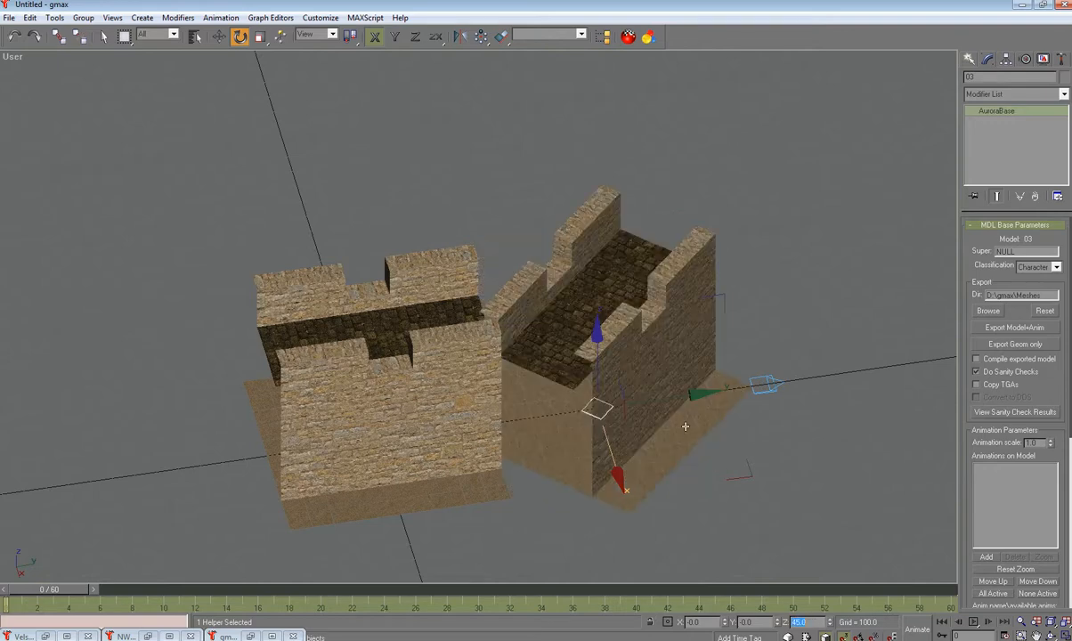
{"action": "middle_click_drag", "start_coordinate": [662, 384], "coordinate": [597, 417], "text": "alt"}
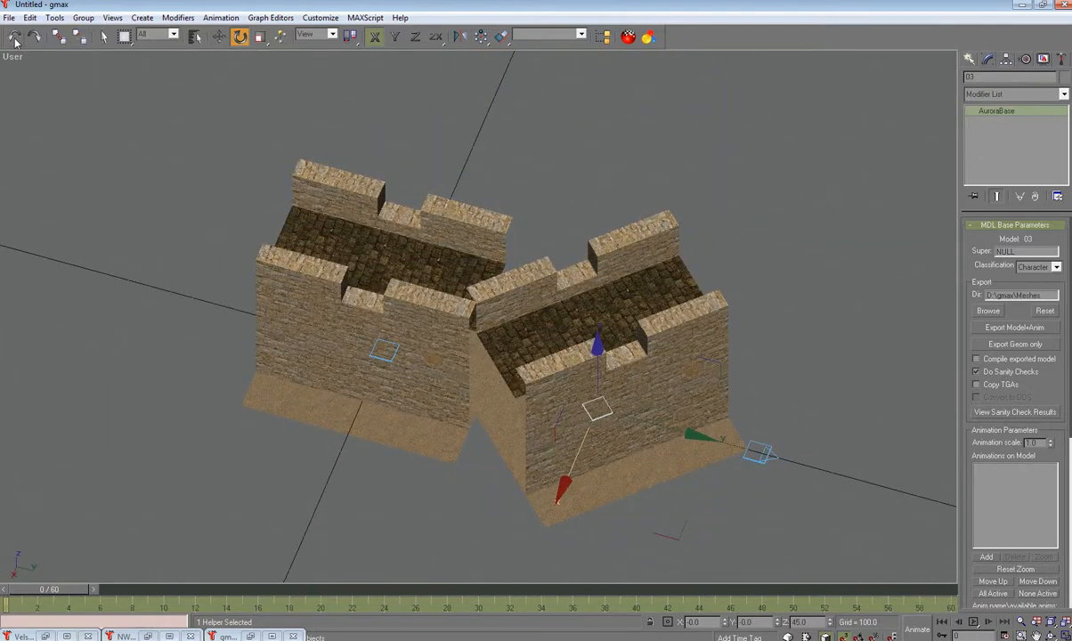
Step: Reset the right tile's rotation to 0, then rotate it 90° on Z and check the tiles
{"action": "key", "text": "ctrl+z"}
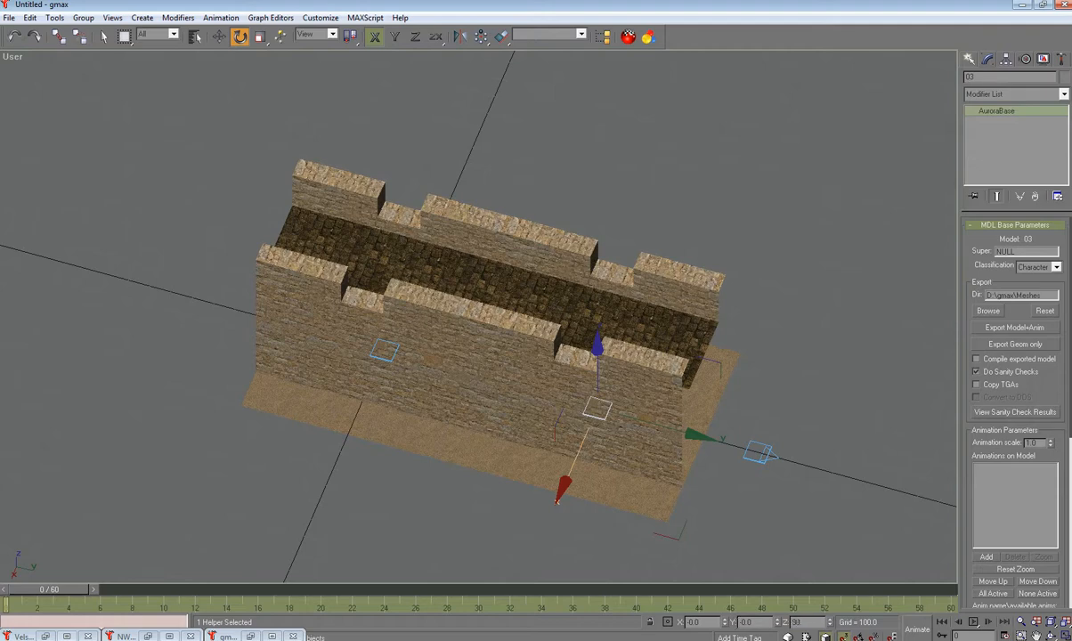
{"action": "key", "text": "Return"}
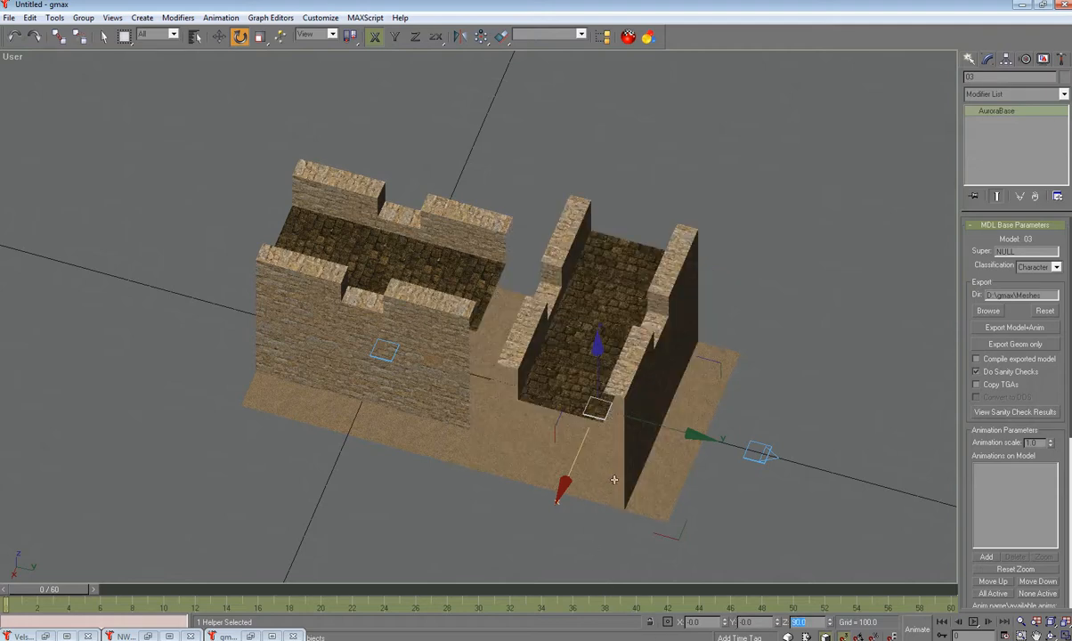
{"action": "middle_click_drag", "start_coordinate": [614, 482], "coordinate": [550, 469], "text": "alt"}
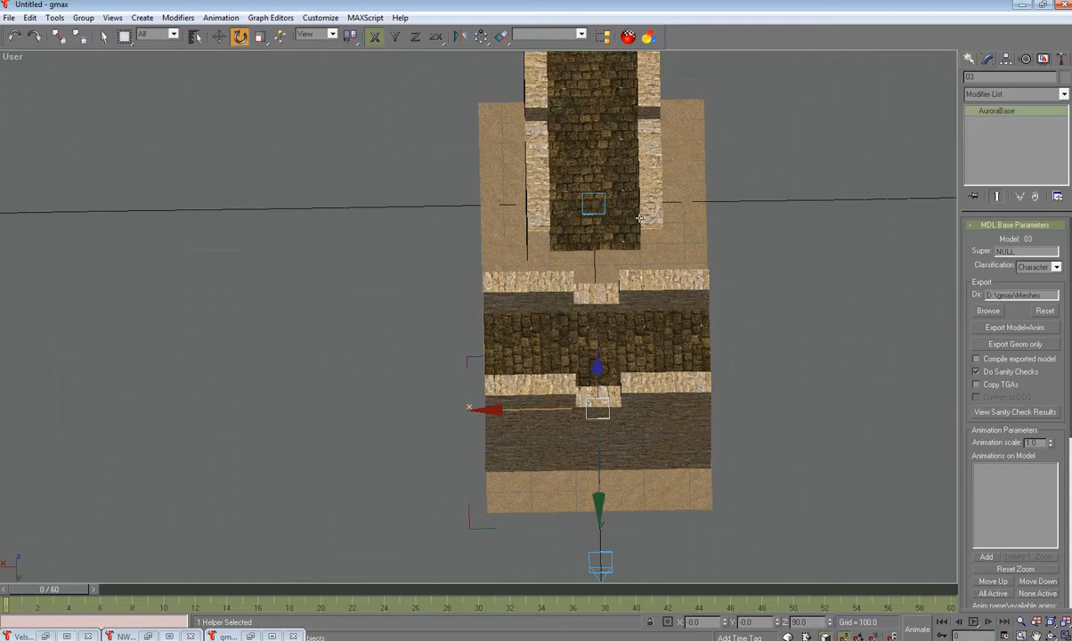
{"action": "middle_click_drag", "start_coordinate": [636, 438], "coordinate": [715, 408], "text": "alt"}
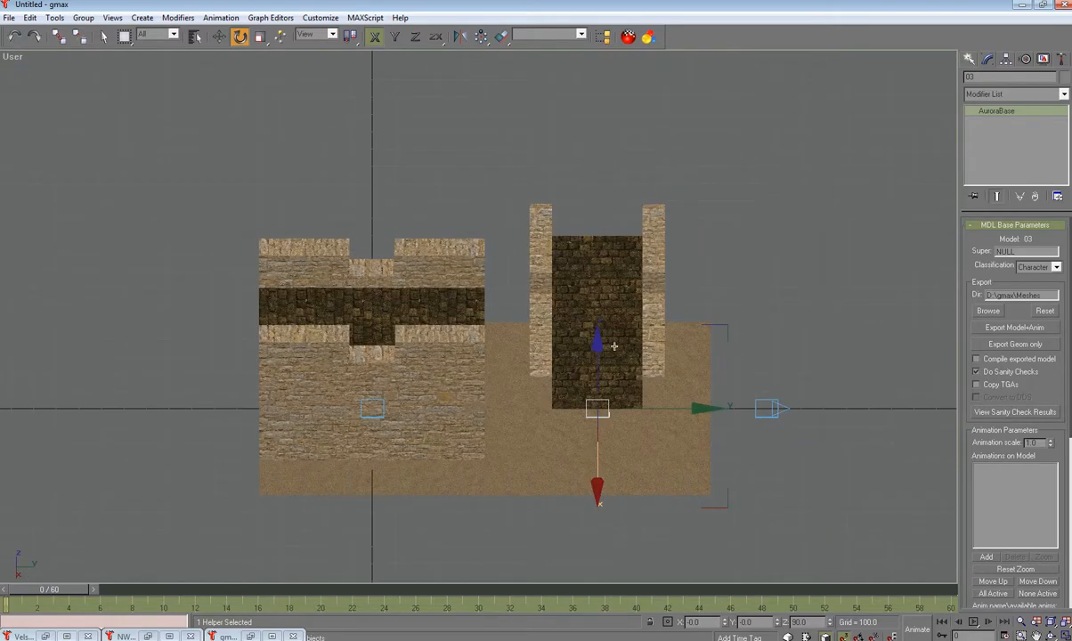
{"action": "middle_click_drag", "start_coordinate": [614, 345], "coordinate": [626, 416], "text": "alt"}
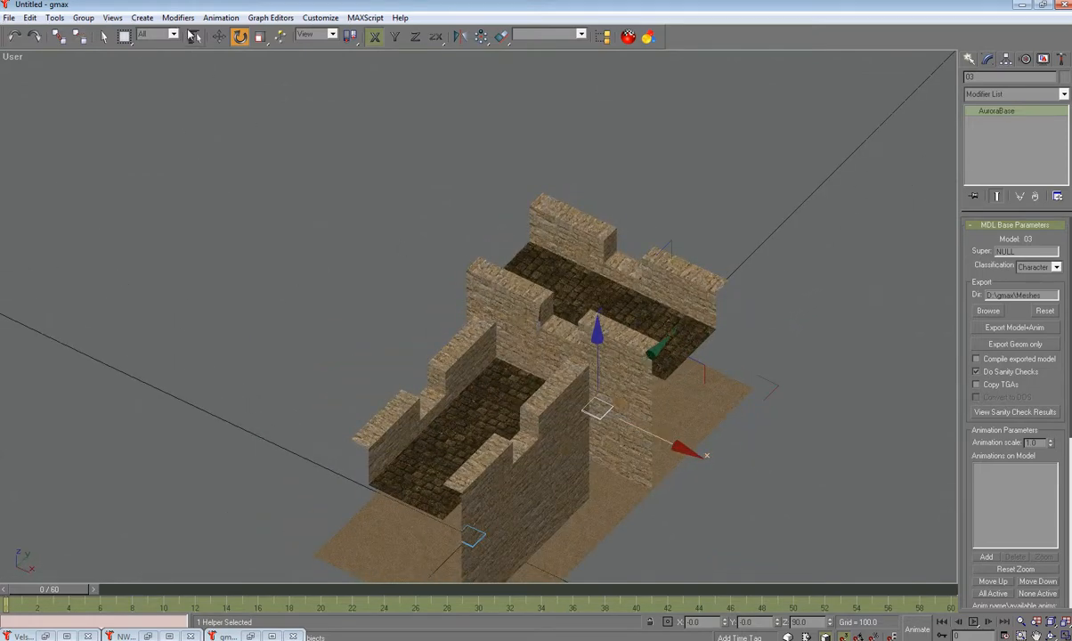
Step: Move the rotated tile apart along Y and bring the Gmax Basics for NWN checklist into view
{"action": "left_click", "coordinate": [219, 36]}
{"action": "left_click_drag", "start_coordinate": [606, 339], "coordinate": [610, 401]}
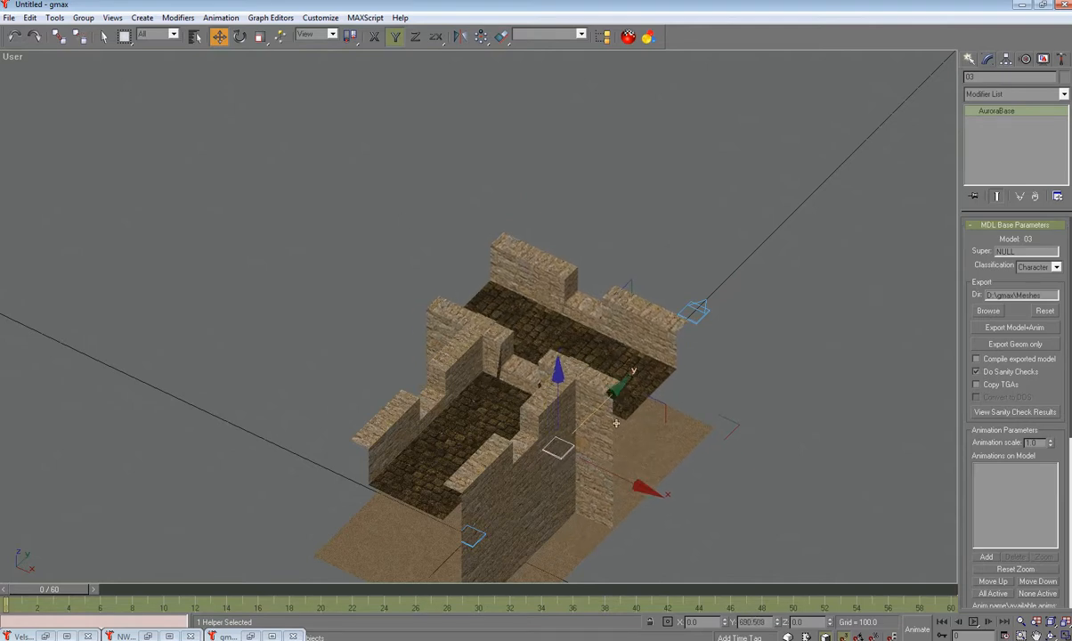
{"action": "left_click_drag", "start_coordinate": [599, 410], "coordinate": [681, 326]}
{"action": "middle_click_drag", "start_coordinate": [699, 423], "coordinate": [646, 393], "text": "alt"}
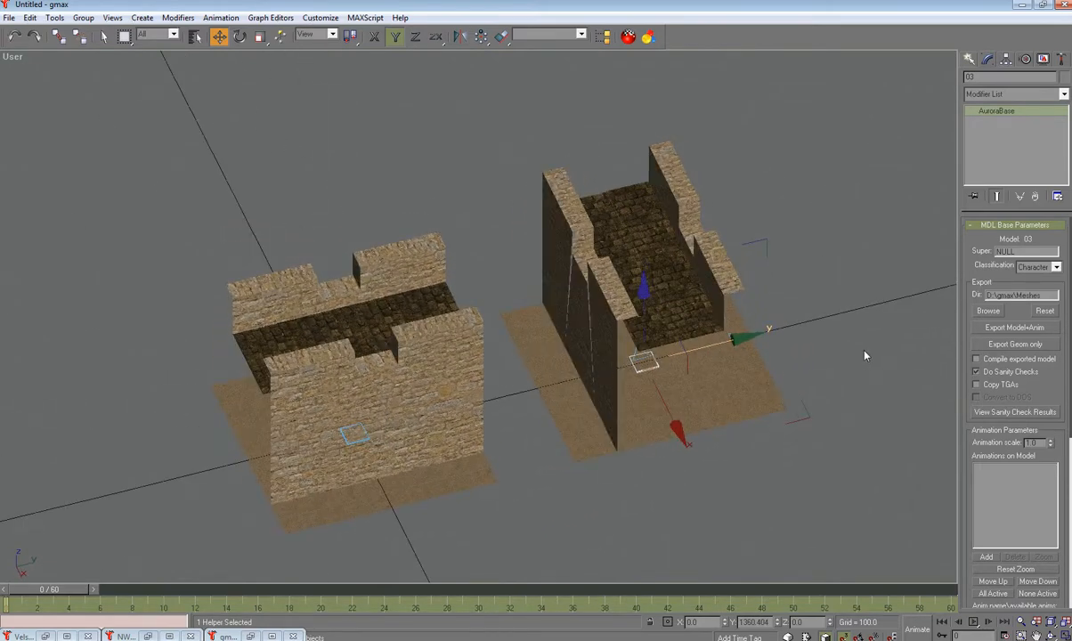
{"action": "left_click_drag", "start_coordinate": [0, 117], "coordinate": [756, 62]}
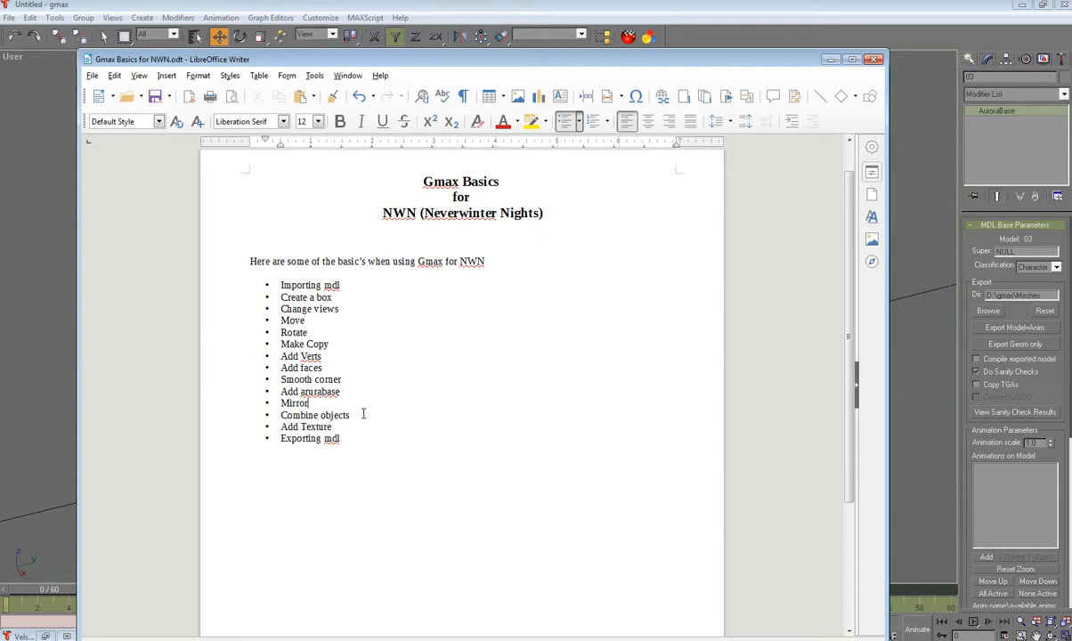
{"action": "left_click_drag", "start_coordinate": [587, 67], "coordinate": [0, 71]}
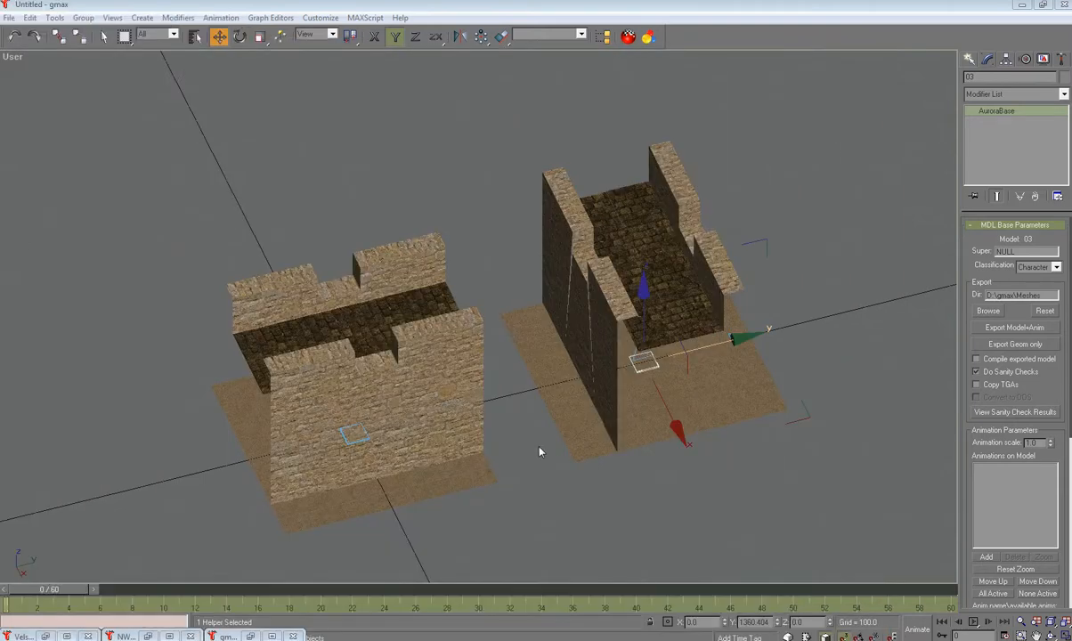
Step: Orbit toward the front wall and select Box03 at Vertex level
{"action": "middle_click_drag", "start_coordinate": [558, 433], "coordinate": [503, 368], "text": "alt"}
{"action": "scroll", "coordinate": [436, 290], "scroll_direction": "up", "scroll_amount": 4}
{"action": "middle_click_drag", "start_coordinate": [421, 292], "coordinate": [457, 315], "text": "alt"}
{"action": "middle_click_drag", "start_coordinate": [436, 316], "coordinate": [437, 317], "text": "alt"}
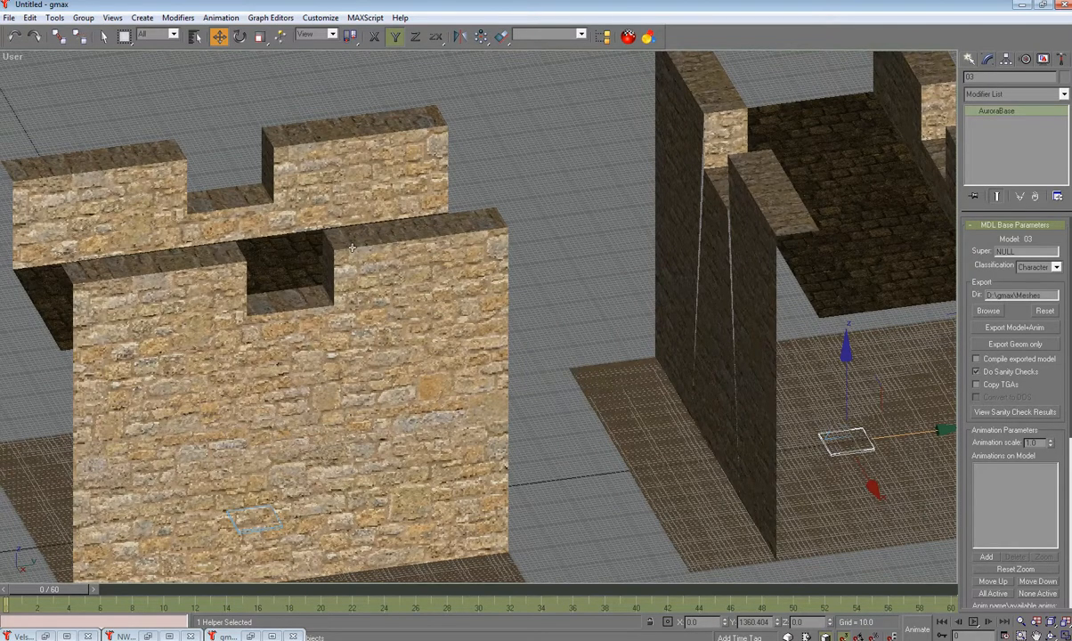
{"action": "middle_click_drag", "start_coordinate": [400, 360], "coordinate": [435, 381], "text": "alt"}
{"action": "scroll", "coordinate": [386, 330], "scroll_direction": "up", "scroll_amount": 3}
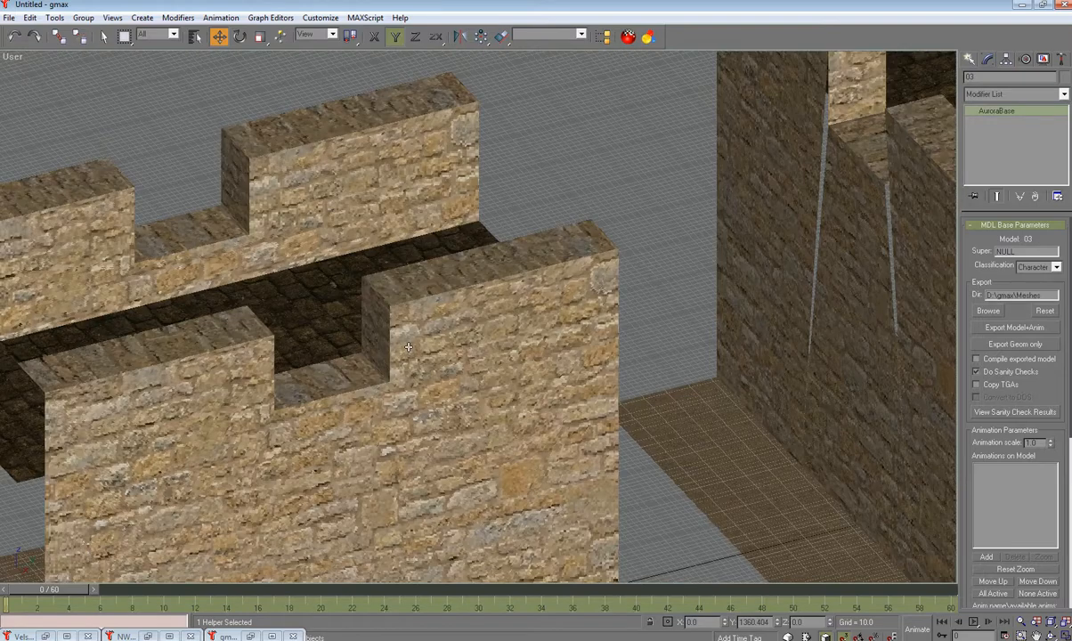
{"action": "left_click", "coordinate": [411, 339]}
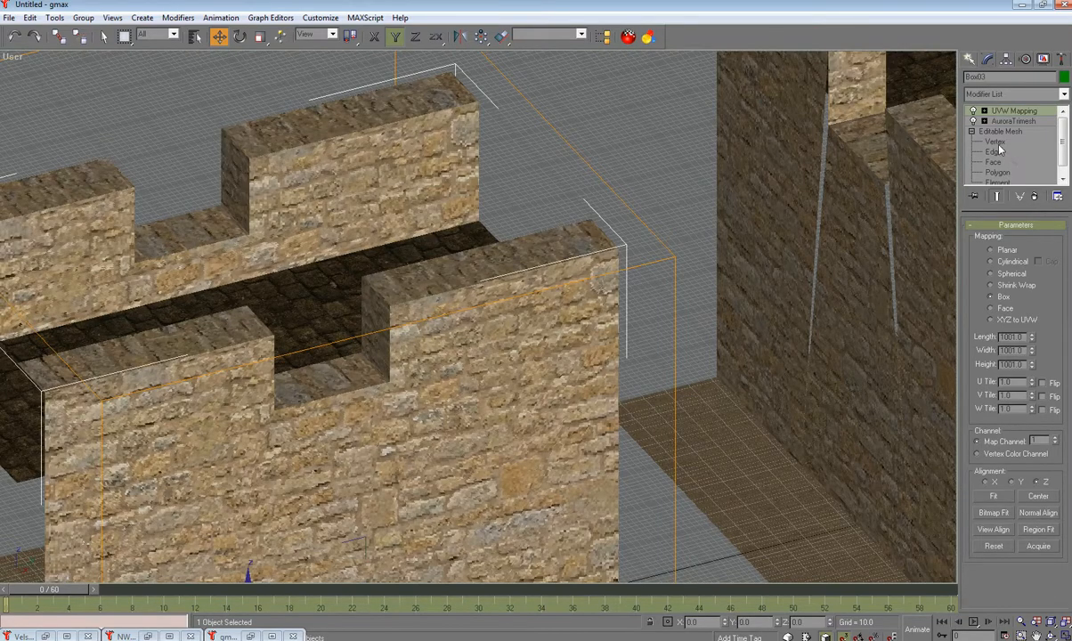
{"action": "left_click", "coordinate": [996, 141]}
Step: Shift-drag the two notch-corner vertices and clone them to a new element
{"action": "left_click_drag", "start_coordinate": [385, 299], "coordinate": [411, 394]}
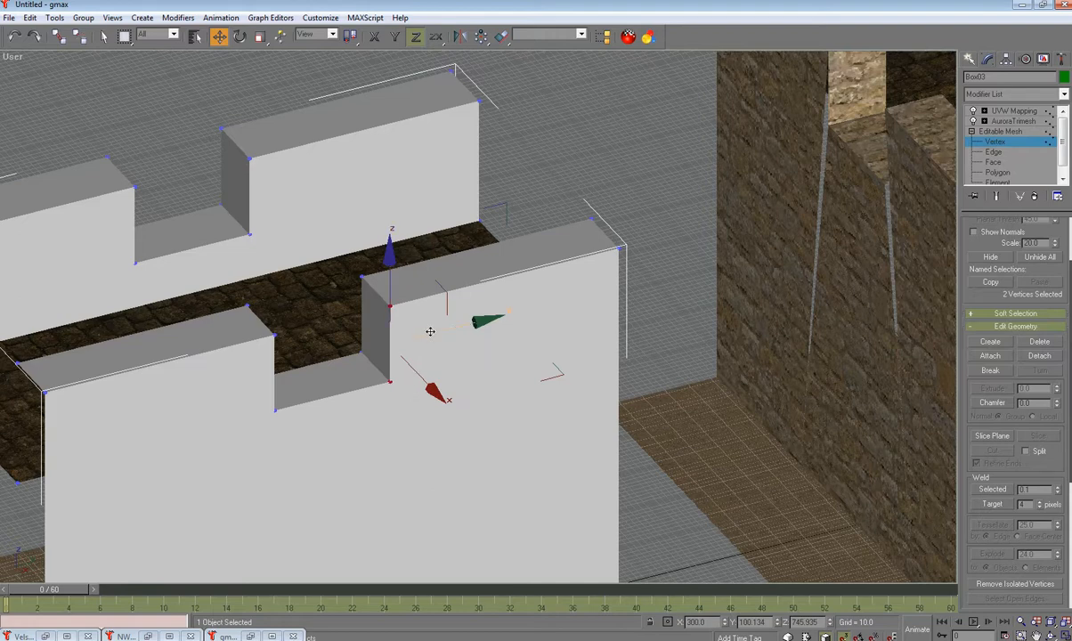
{"action": "left_click_drag", "start_coordinate": [430, 331], "coordinate": [439, 330], "text": "shift"}
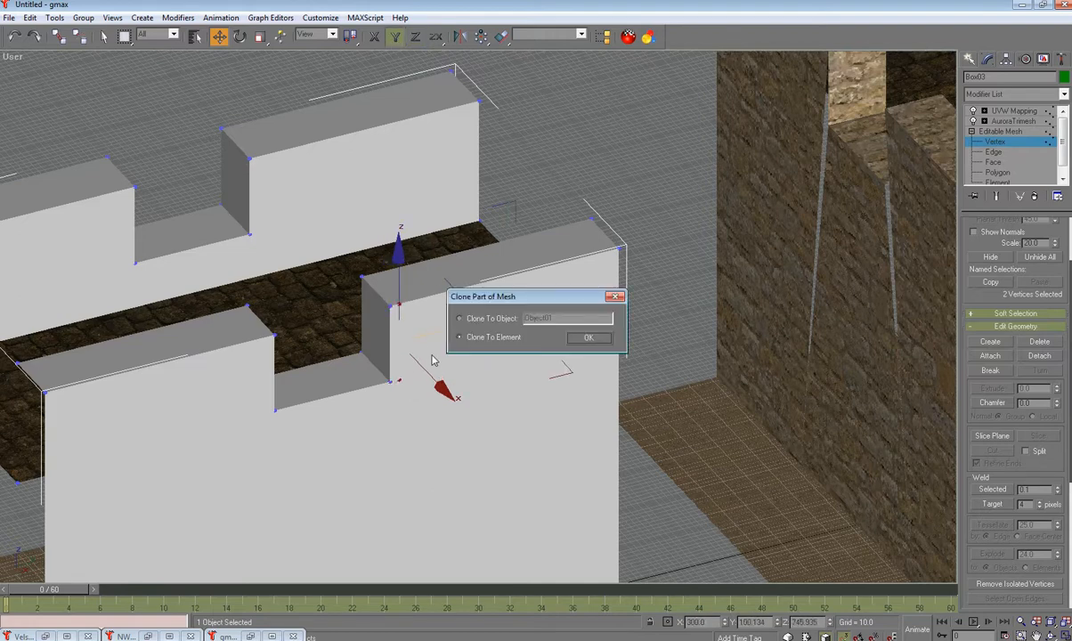
{"action": "left_click", "coordinate": [570, 338]}
{"action": "mouse_move", "coordinate": [383, 300]}
{"action": "left_mouse_down"}
{"action": "mouse_move", "coordinate": [394, 383]}
{"action": "mouse_move", "coordinate": [417, 368]}
{"action": "left_mouse_up"}
{"action": "key", "text": "F5"}
{"action": "left_click", "coordinate": [572, 336]}
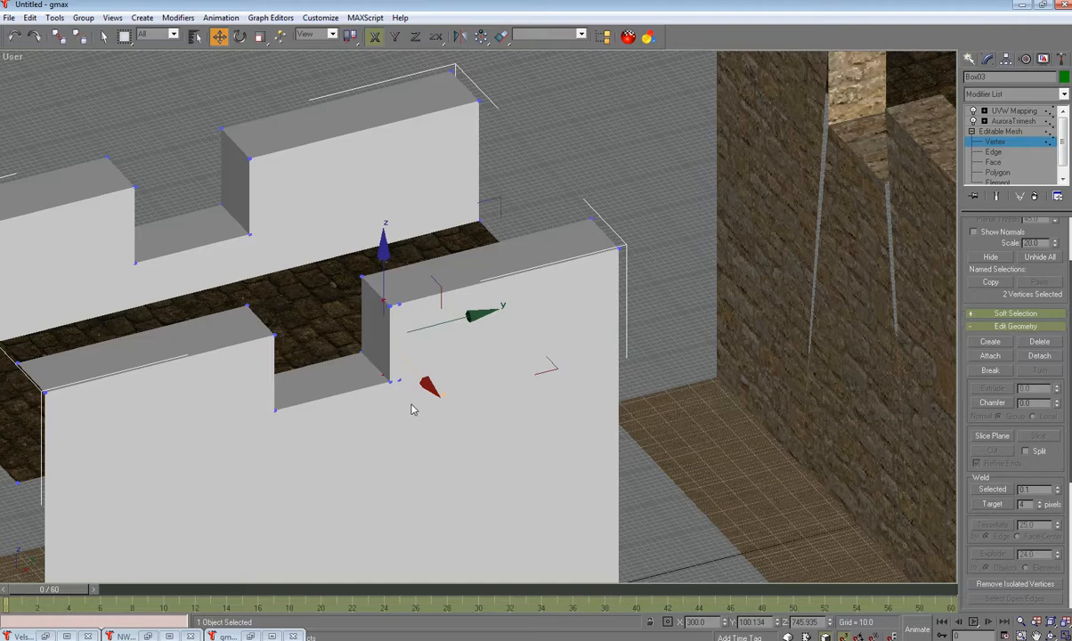
{"action": "middle_click_drag", "start_coordinate": [419, 408], "coordinate": [432, 411], "text": "alt"}
{"action": "scroll", "coordinate": [430, 323], "scroll_direction": "up", "scroll_amount": 3}
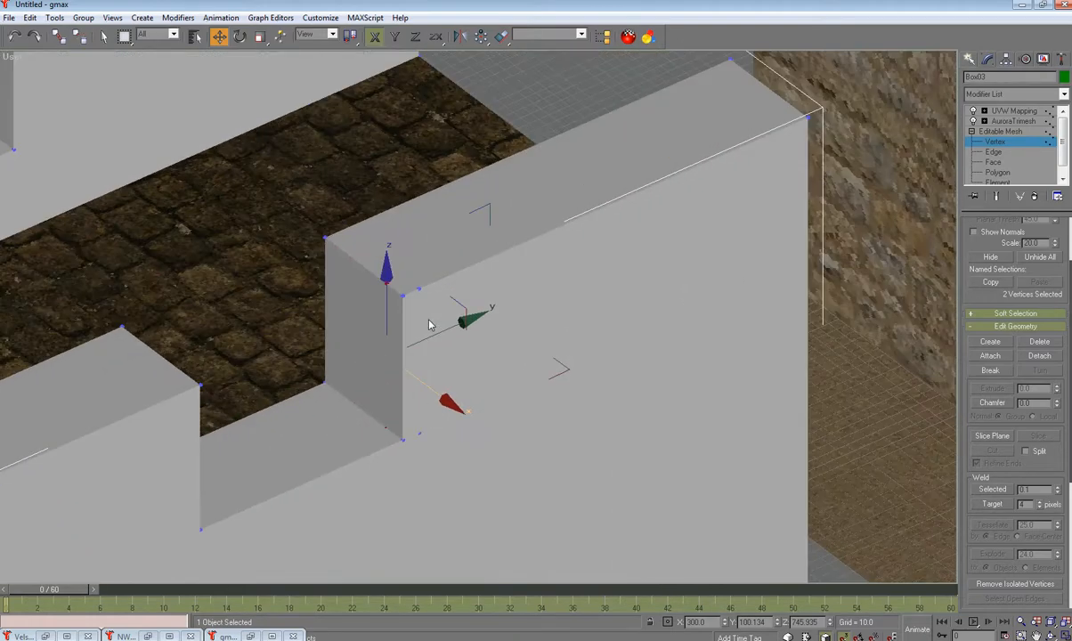
Step: Delete the four broken wall faces around the notch at Face level
{"action": "left_click", "coordinate": [993, 162]}
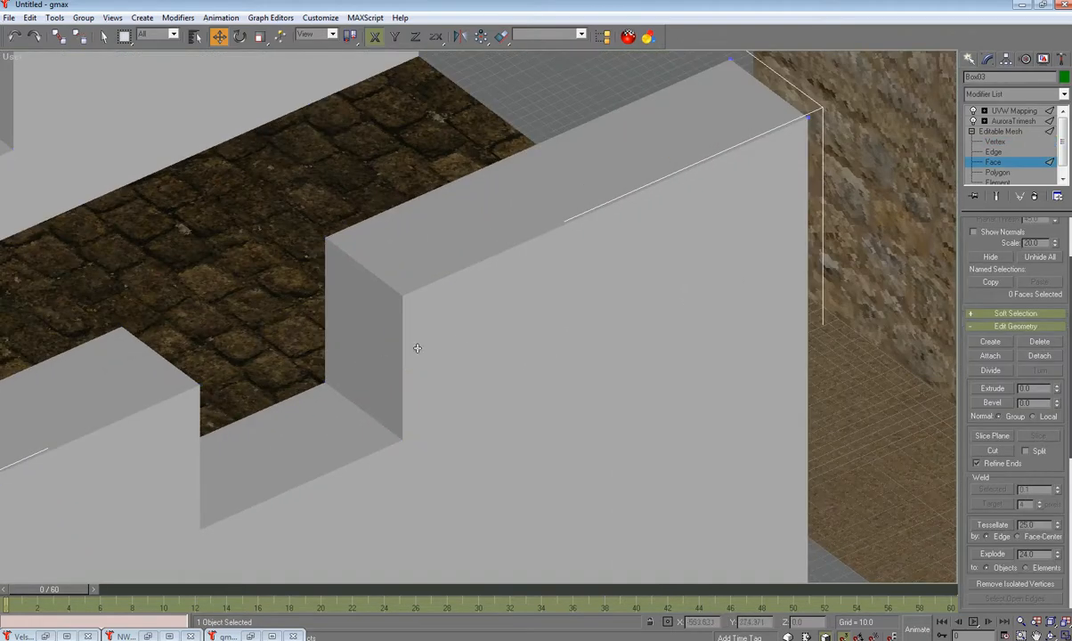
{"action": "left_click", "coordinate": [433, 346]}
{"action": "key", "text": "Delete"}
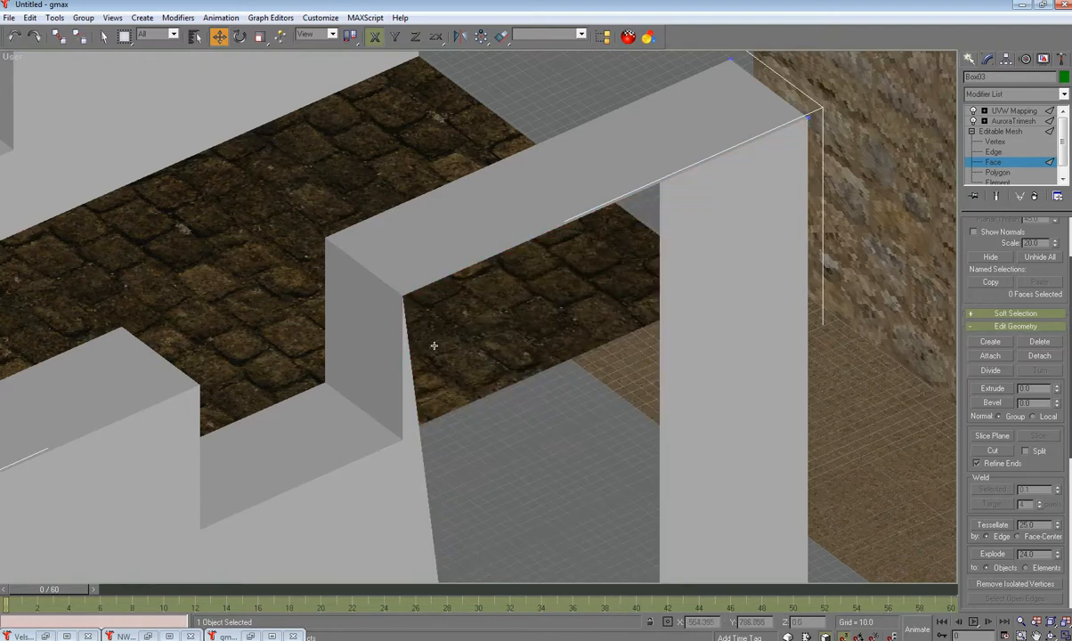
{"action": "left_click", "coordinate": [409, 368]}
{"action": "key", "text": "Delete"}
{"action": "left_click", "coordinate": [397, 398]}
{"action": "key", "text": "Delete"}
{"action": "left_click", "coordinate": [382, 403]}
{"action": "key", "text": "Delete"}
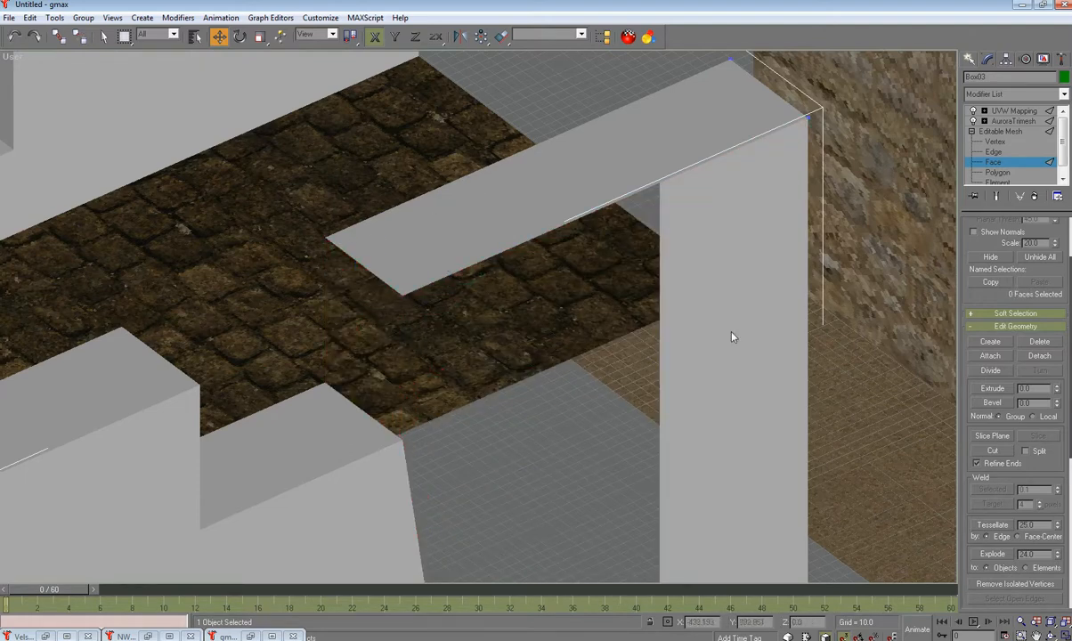
Step: Build new triangular faces from existing vertices to close the merlon notch side
{"action": "left_click", "coordinate": [990, 342]}
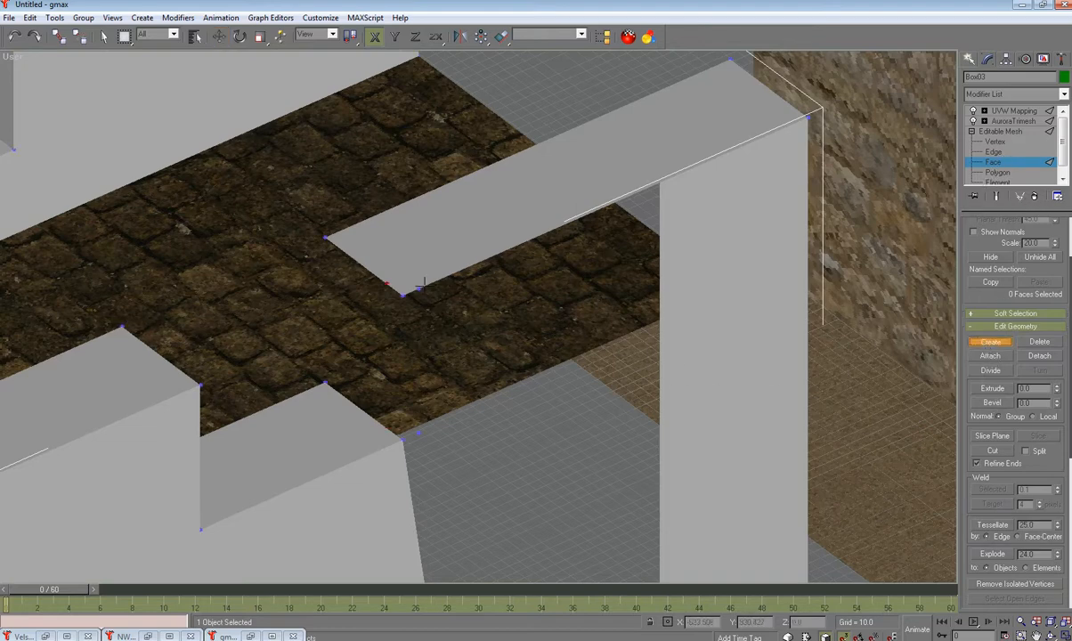
{"action": "left_click", "coordinate": [402, 295]}
{"action": "left_click", "coordinate": [402, 440]}
{"action": "left_click", "coordinate": [415, 434]}
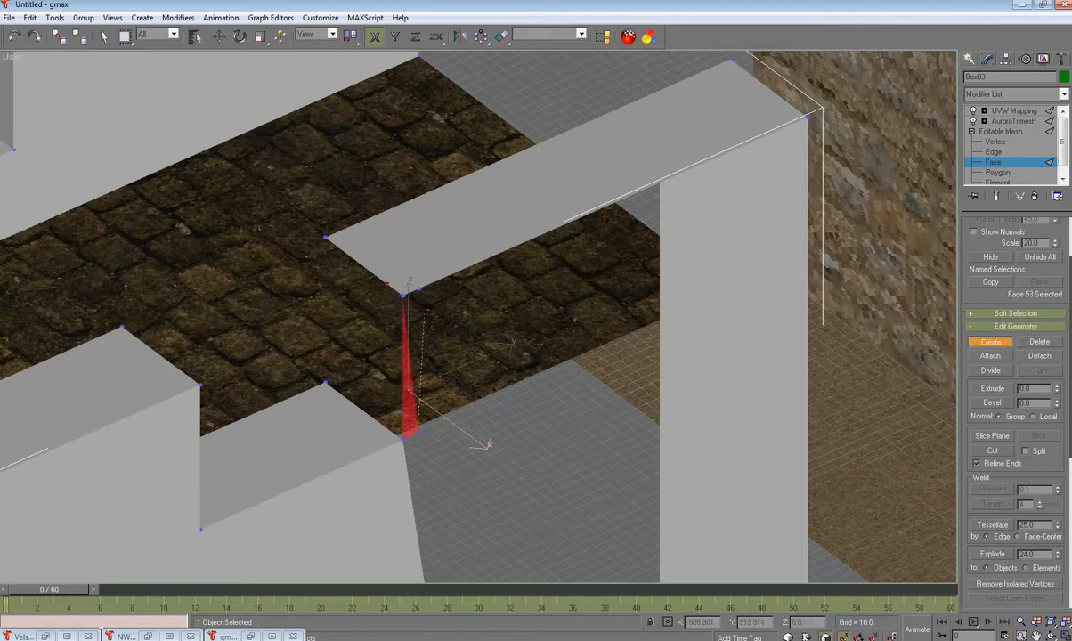
{"action": "left_click", "coordinate": [416, 286]}
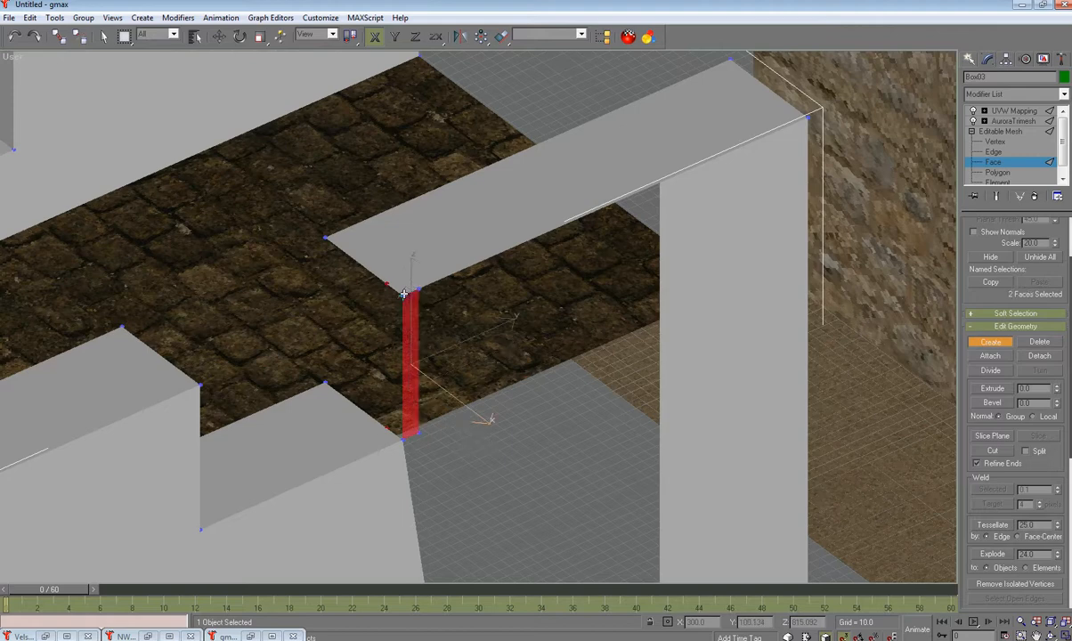
{"action": "left_click", "coordinate": [387, 282]}
{"action": "left_click", "coordinate": [386, 428]}
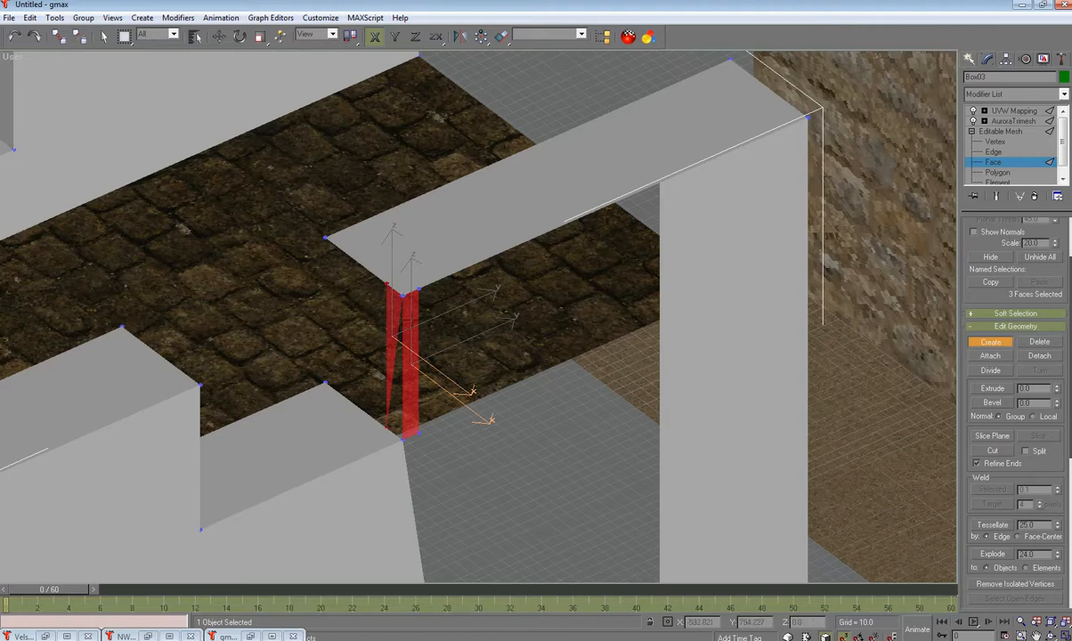
{"action": "left_click", "coordinate": [403, 438]}
{"action": "left_click", "coordinate": [403, 293]}
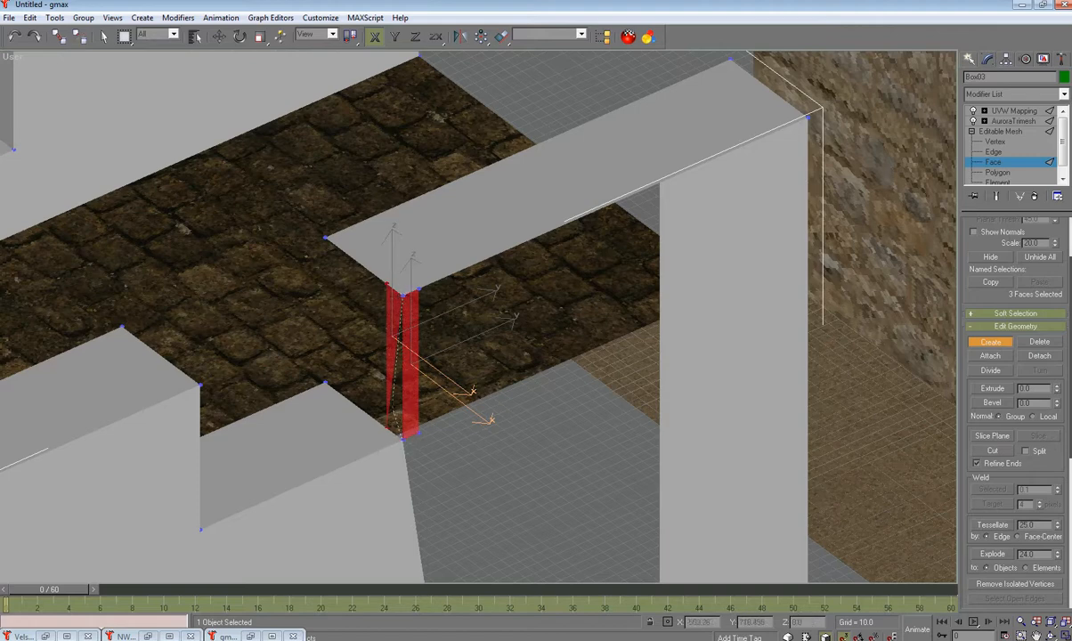
{"action": "left_click", "coordinate": [385, 427]}
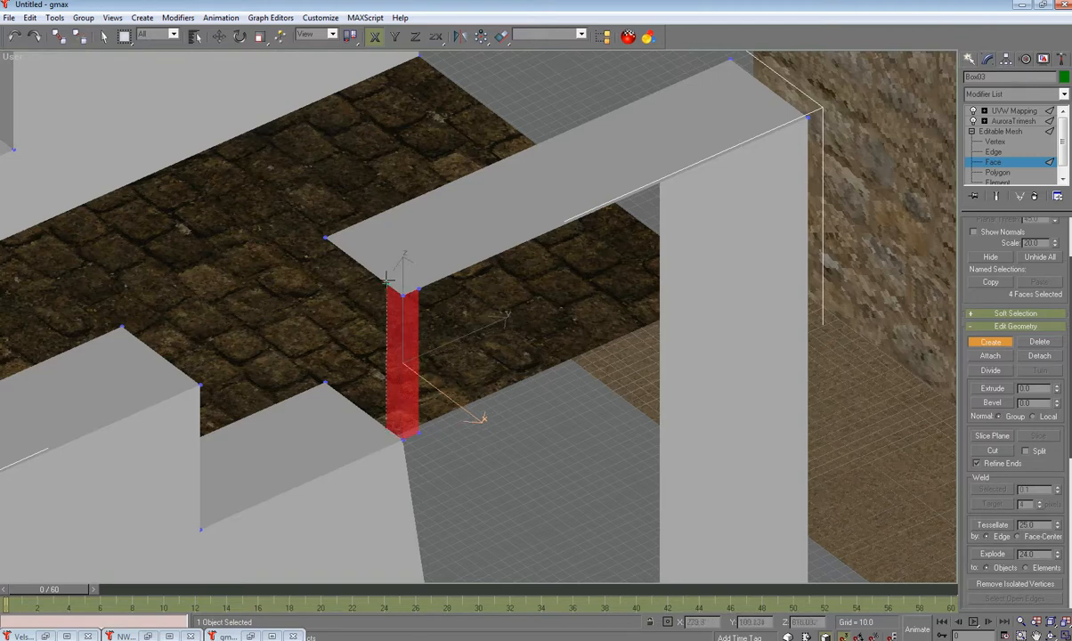
{"action": "left_click", "coordinate": [324, 238]}
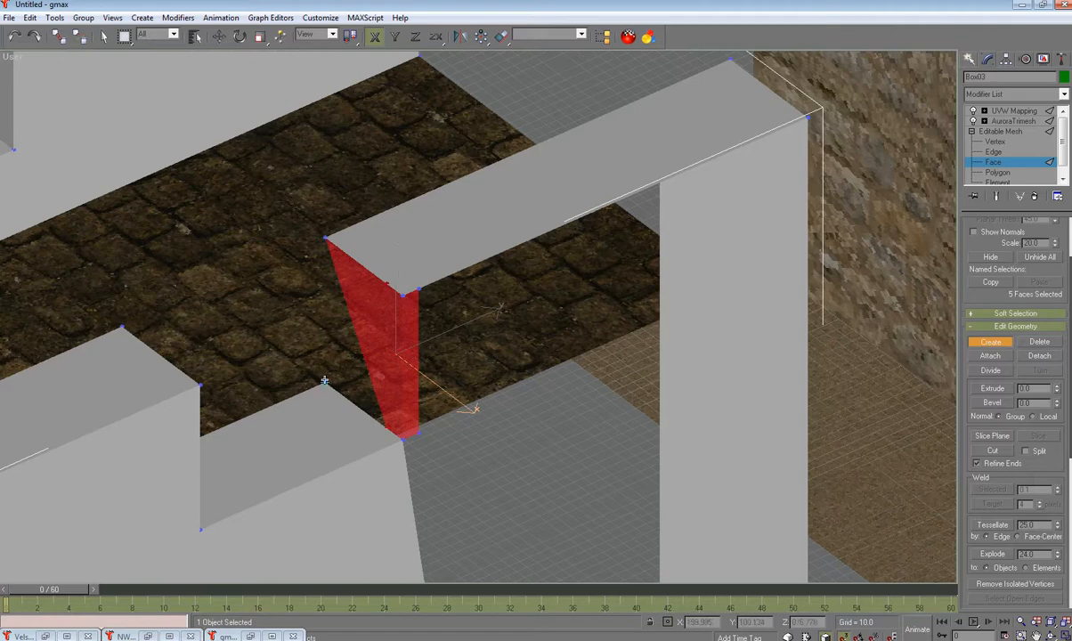
{"action": "left_click", "coordinate": [387, 428]}
{"action": "left_click", "coordinate": [325, 238]}
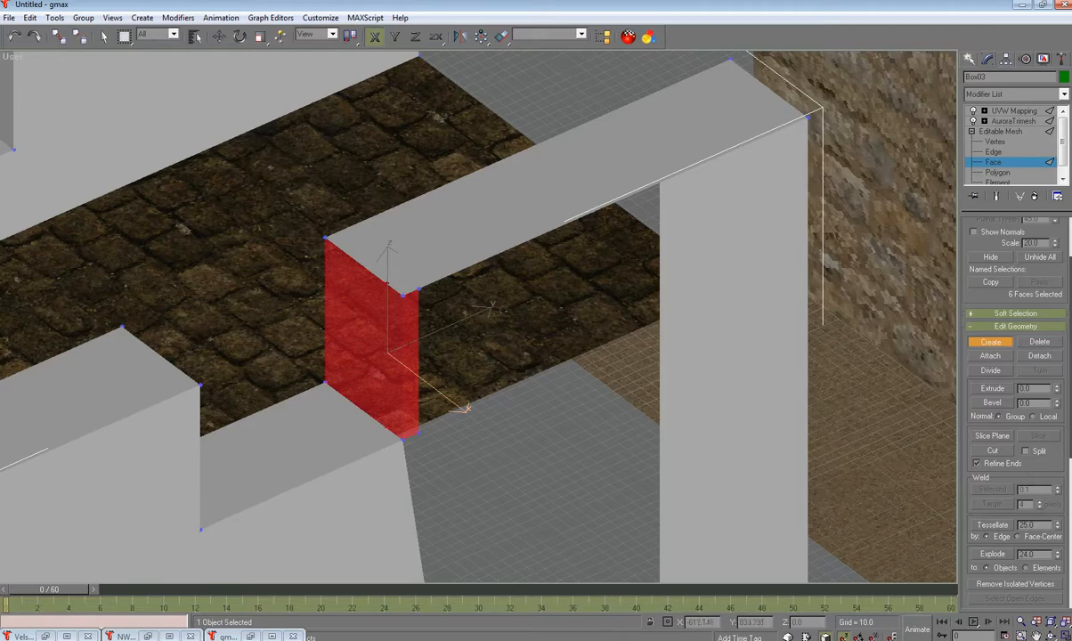
Step: Add faces along the wall's inner surface to its top and bottom vertices, then return to Move
{"action": "scroll", "coordinate": [461, 301], "scroll_direction": "down", "scroll_amount": 5}
{"action": "middle_click_drag", "start_coordinate": [465, 374], "coordinate": [367, 249]}
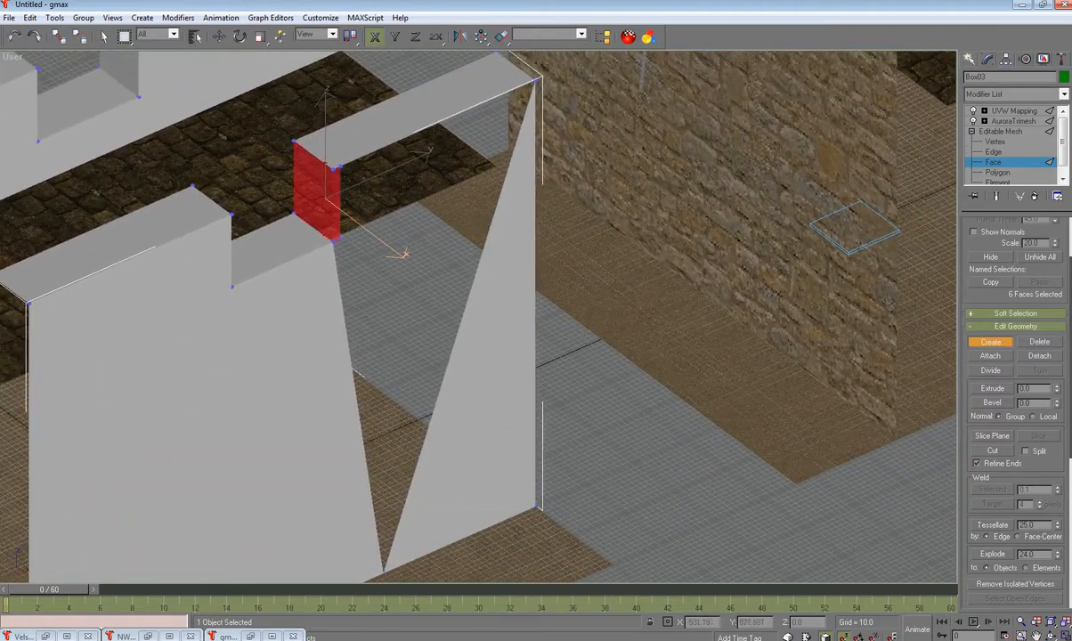
{"action": "left_click", "coordinate": [336, 167]}
{"action": "left_click", "coordinate": [536, 83]}
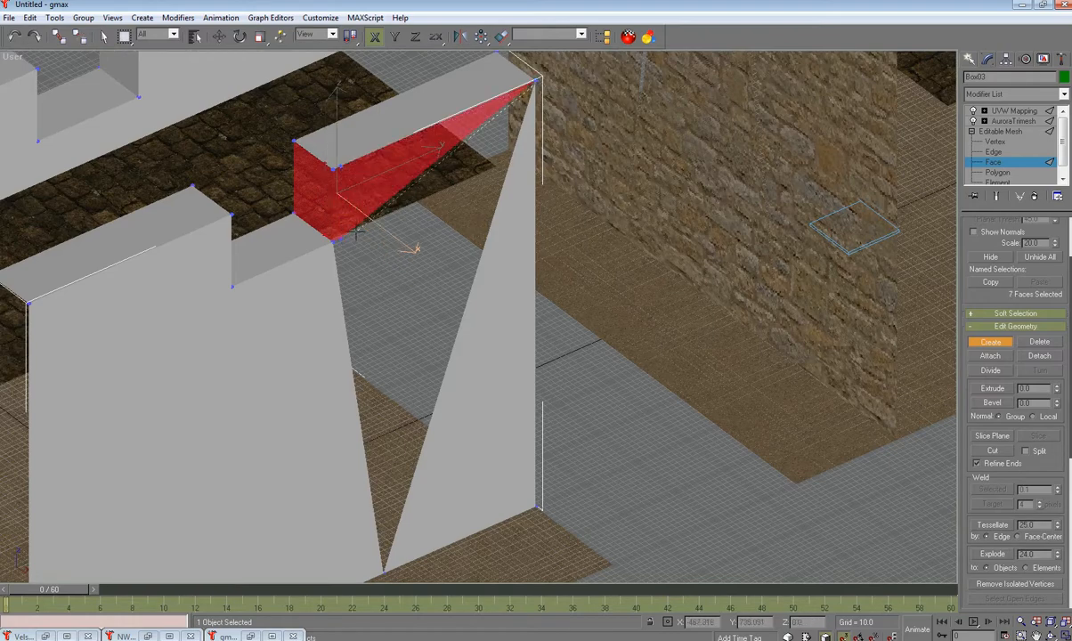
{"action": "left_click", "coordinate": [384, 571]}
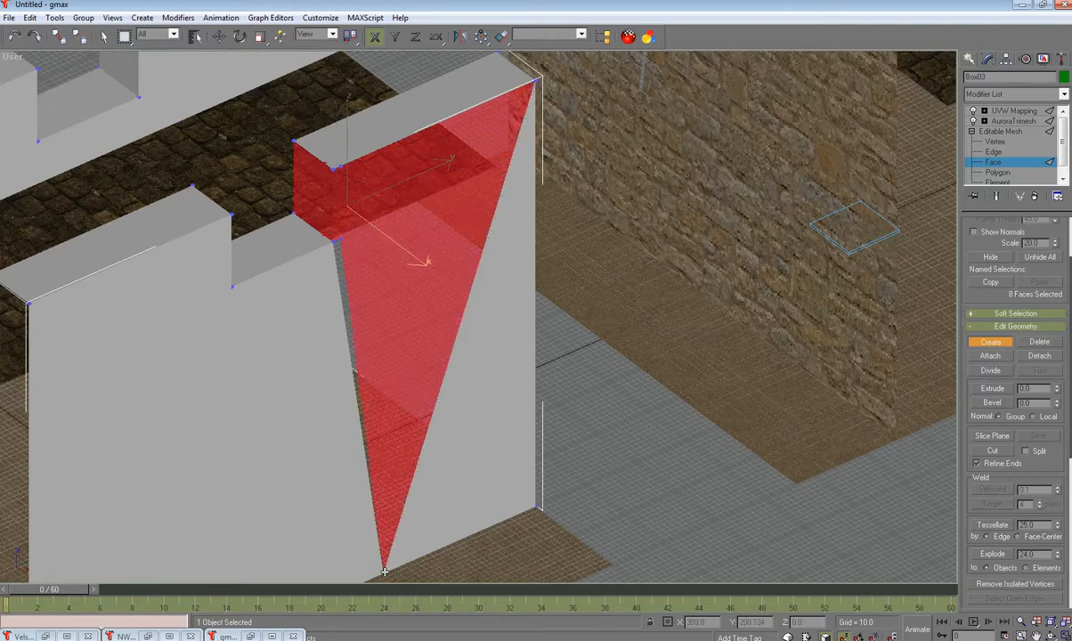
{"action": "left_click", "coordinate": [342, 239]}
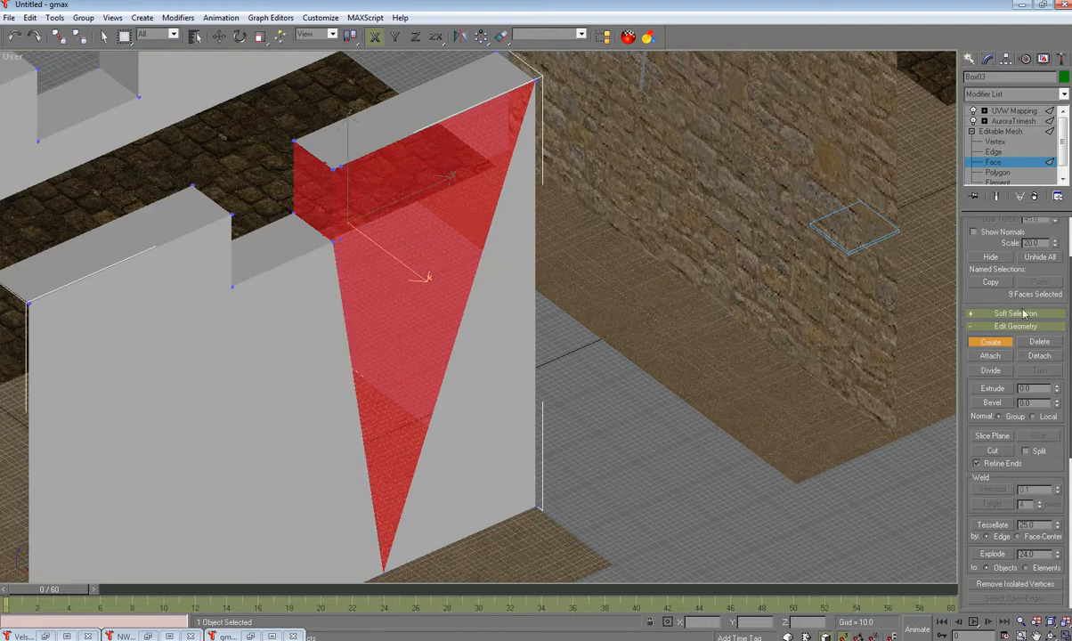
{"action": "left_click", "coordinate": [1002, 346]}
{"action": "mouse_move", "coordinate": [549, 302]}
{"action": "middle_mouse_down", "text": "alt"}
{"action": "mouse_move", "coordinate": [579, 278]}
{"action": "mouse_move", "coordinate": [555, 283]}
{"action": "middle_mouse_up", "text": "alt"}
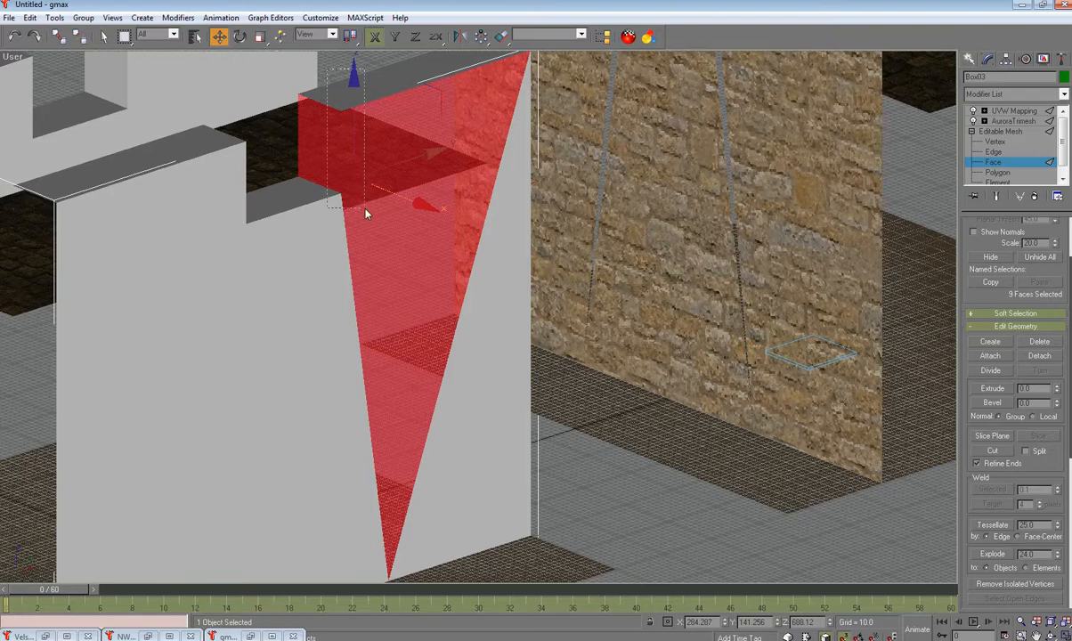
Step: Add the lower-left wall triangle to the selection, then exit to Editable Mesh and deselect to reveal the stone texture
{"action": "left_click", "coordinate": [342, 196], "text": "ctrl"}
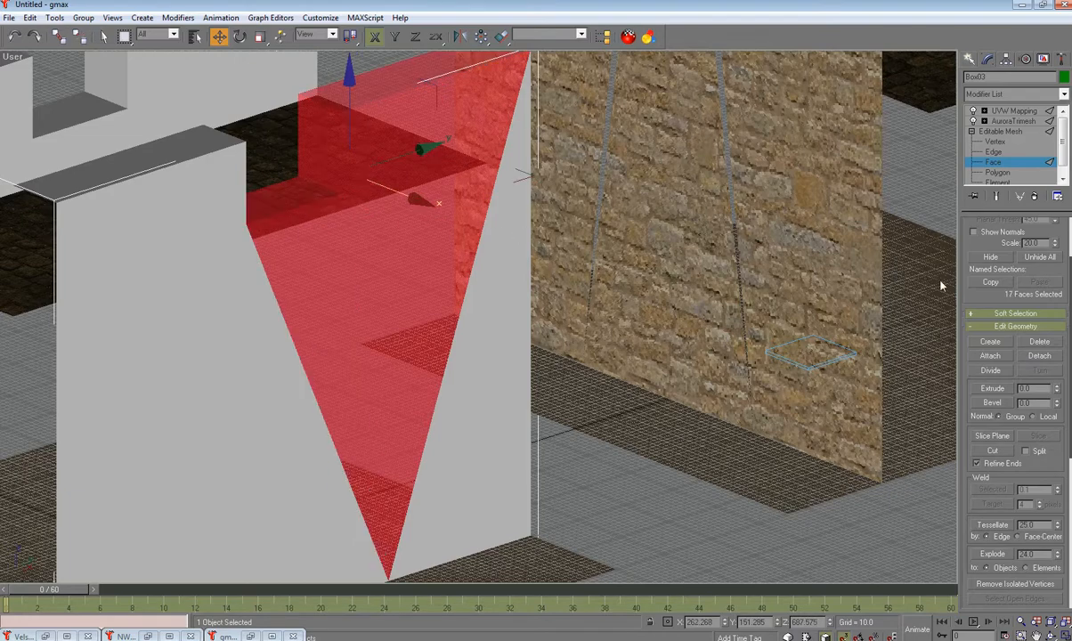
{"action": "left_click_drag", "start_coordinate": [1065, 424], "coordinate": [1059, 563]}
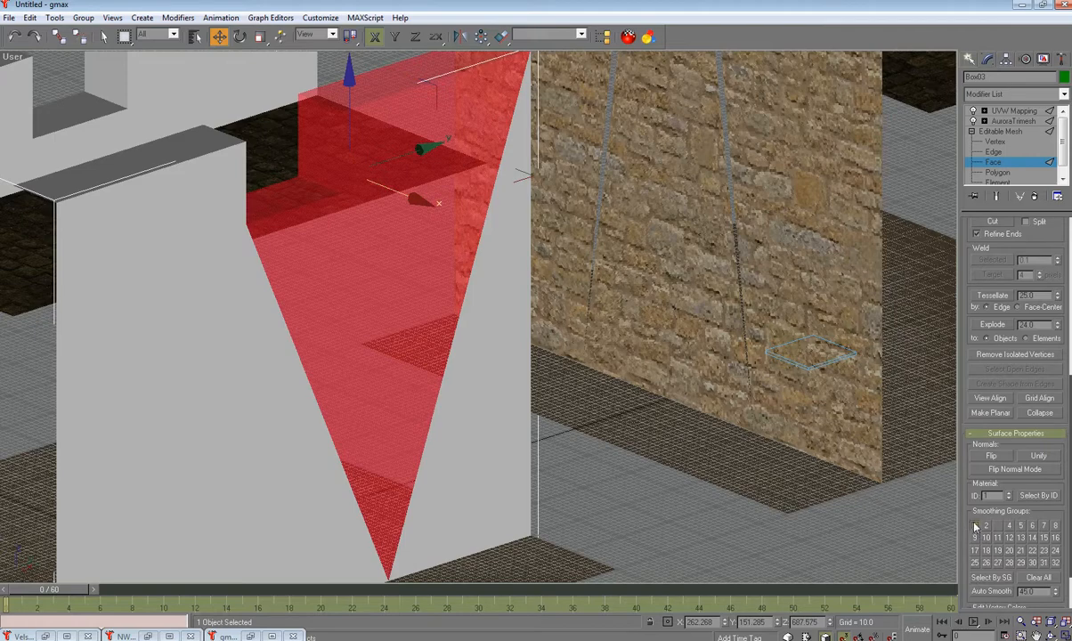
{"action": "left_click", "coordinate": [1000, 131]}
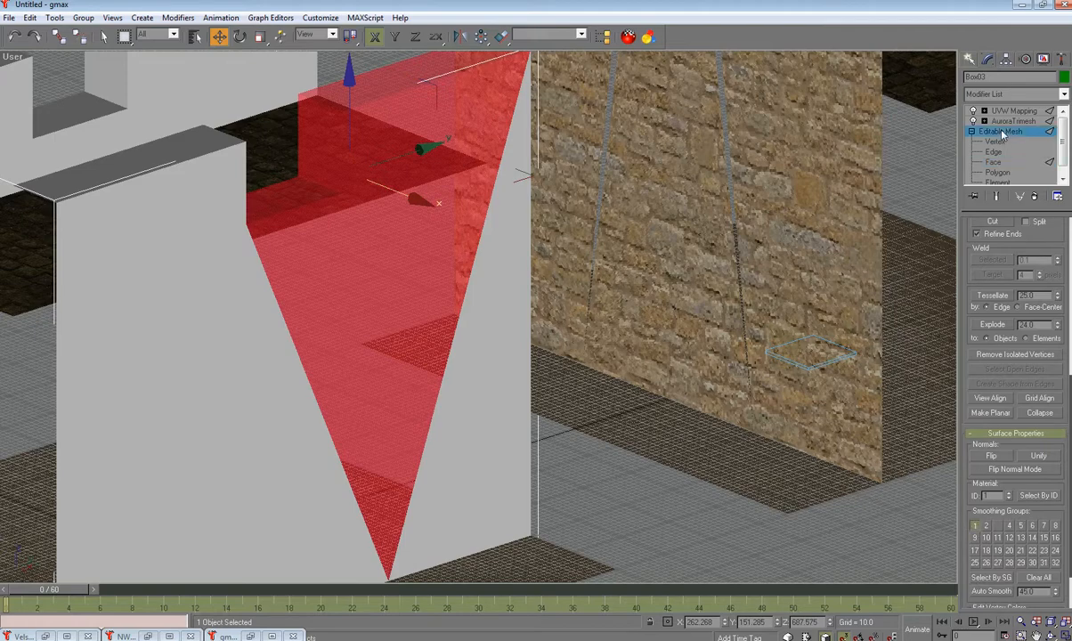
{"action": "left_click", "coordinate": [670, 503]}
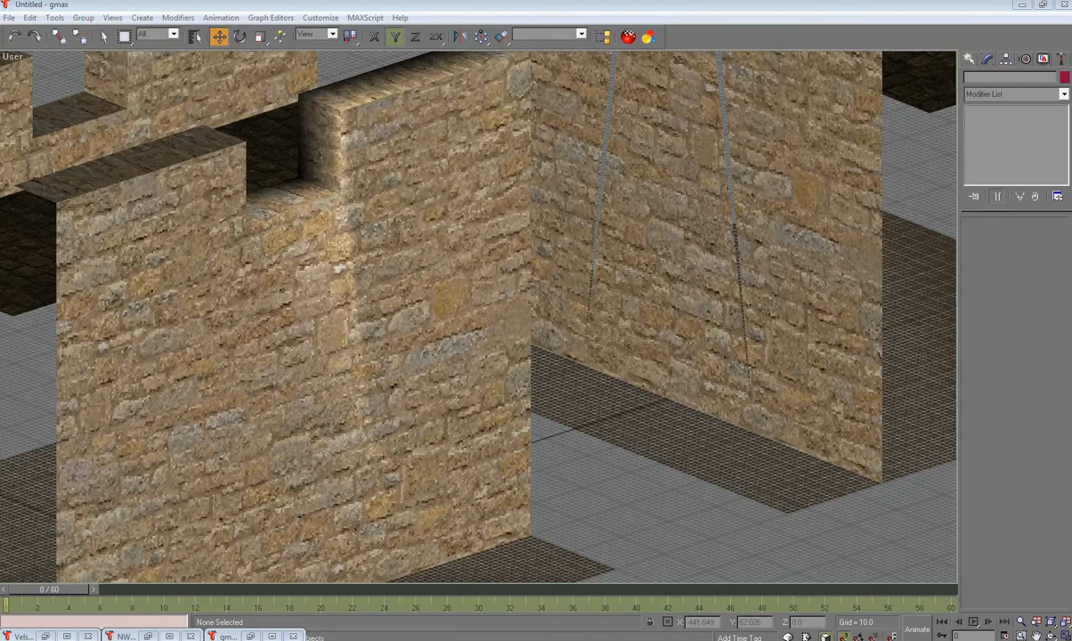
Step: Select the front wall Box03 and orbit around the battlements to inspect its box-mapped stone
{"action": "middle_click_drag", "start_coordinate": [481, 340], "coordinate": [398, 366], "text": "alt"}
{"action": "middle_click_drag", "start_coordinate": [471, 295], "coordinate": [820, 67]}
{"action": "left_click", "coordinate": [236, 401]}
{"action": "middle_click_drag", "start_coordinate": [433, 343], "coordinate": [663, 141]}
{"action": "middle_click_drag", "start_coordinate": [434, 260], "coordinate": [481, 277], "text": "alt"}
{"action": "scroll", "coordinate": [481, 277], "scroll_direction": "up", "scroll_amount": 5}
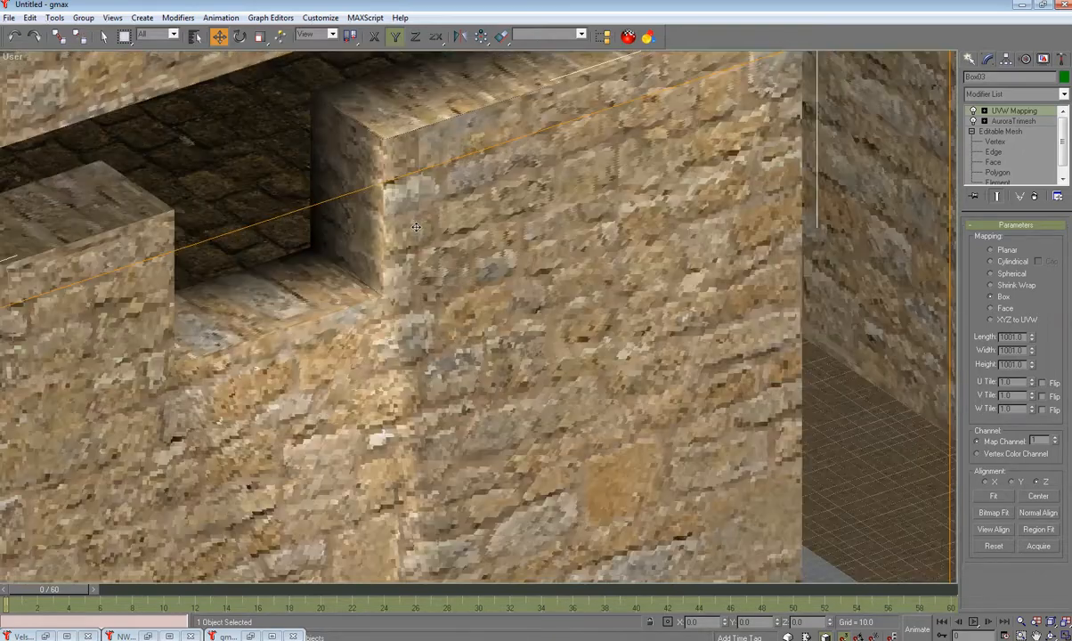
{"action": "scroll", "coordinate": [415, 260], "scroll_direction": "down", "scroll_amount": 6}
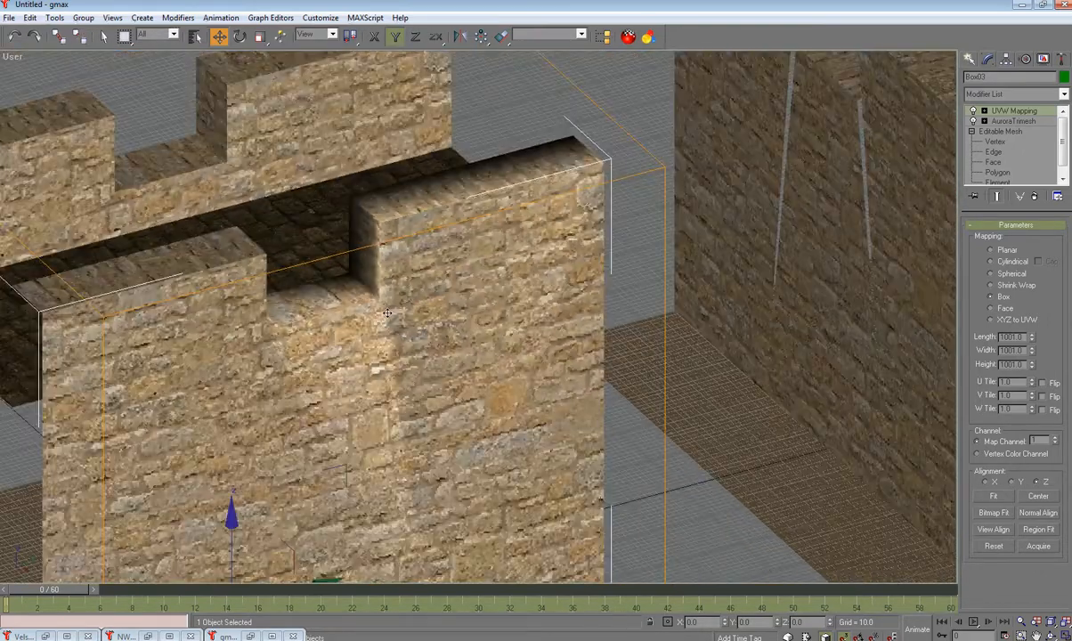
{"action": "middle_click_drag", "start_coordinate": [387, 312], "coordinate": [133, 281], "text": "alt"}
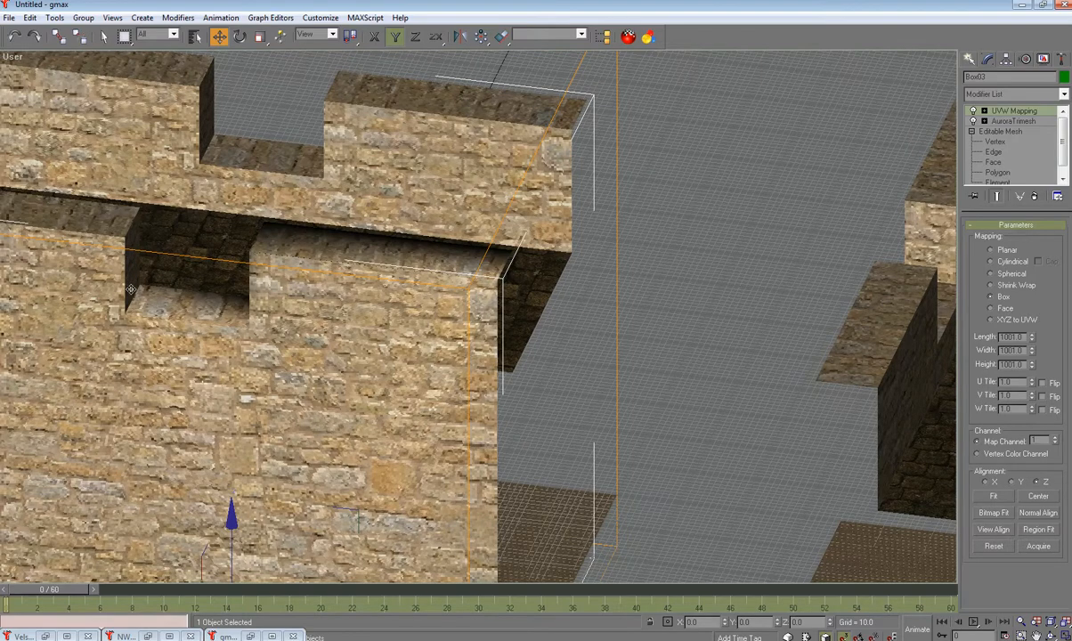
{"action": "middle_click_drag", "start_coordinate": [195, 303], "coordinate": [395, 228], "text": "alt"}
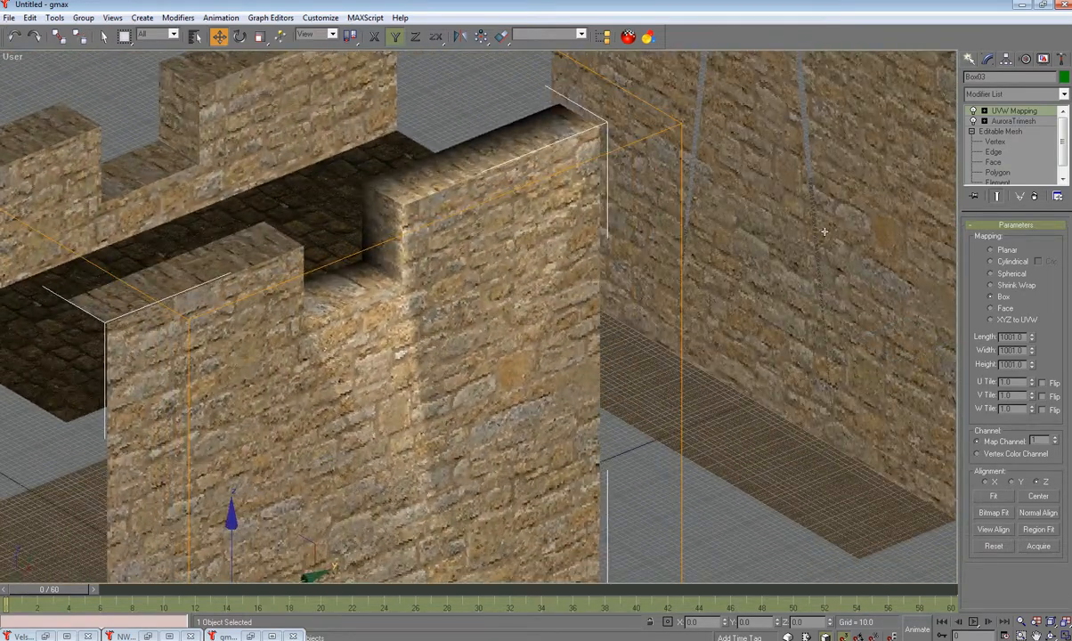
Step: Remove smoothing group 1 from the notch's triangular front face and thin sliver face
{"action": "left_click", "coordinate": [993, 162]}
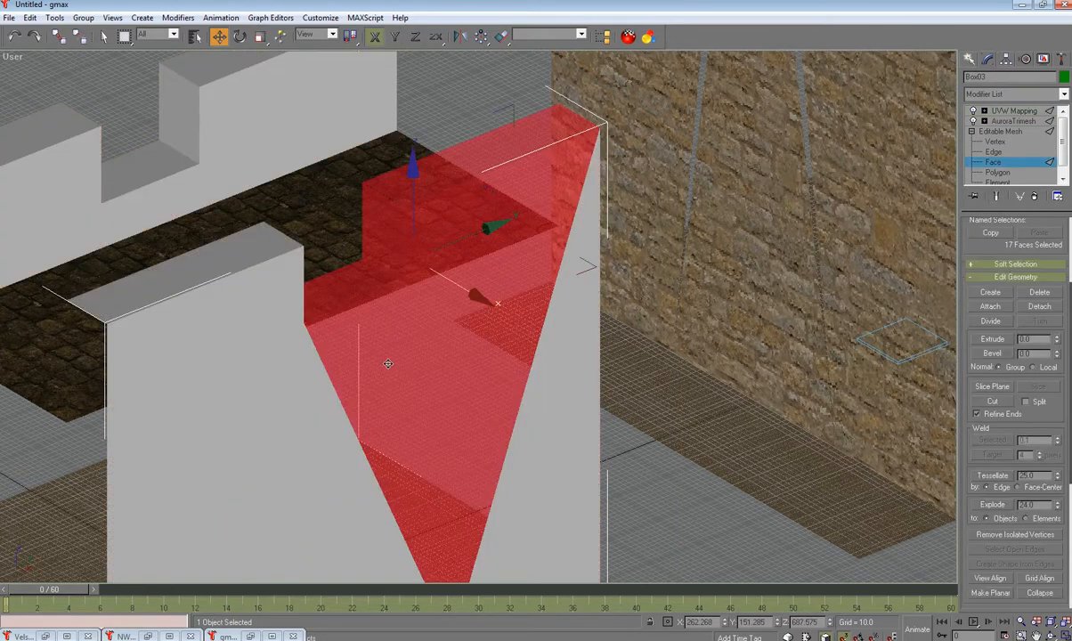
{"action": "left_click", "coordinate": [381, 364]}
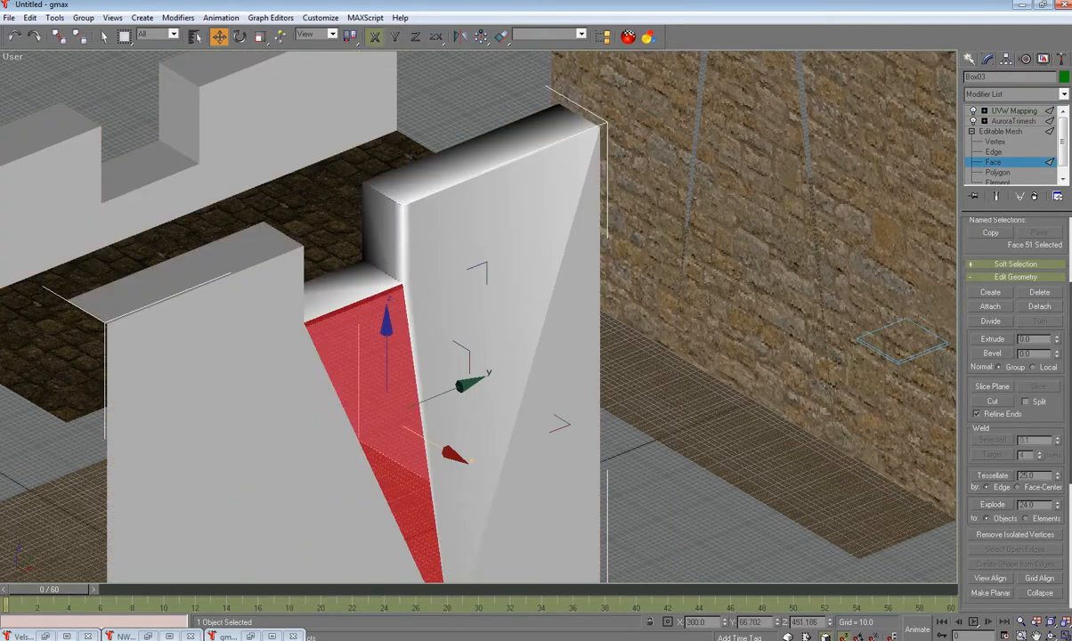
{"action": "left_click_drag", "start_coordinate": [1070, 305], "coordinate": [1062, 497]}
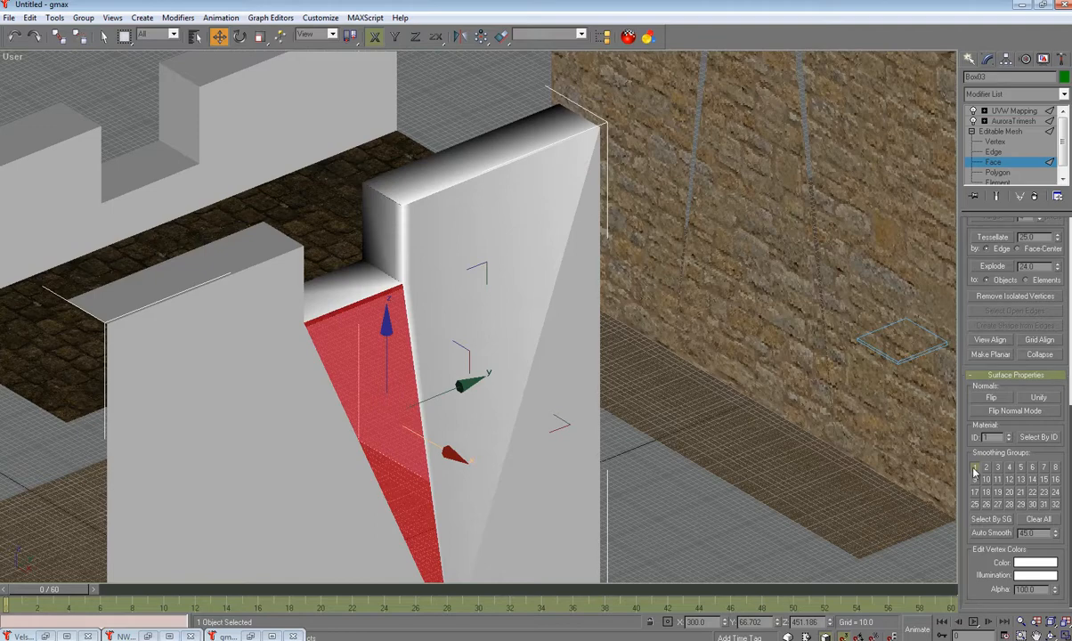
{"action": "left_click", "coordinate": [478, 397]}
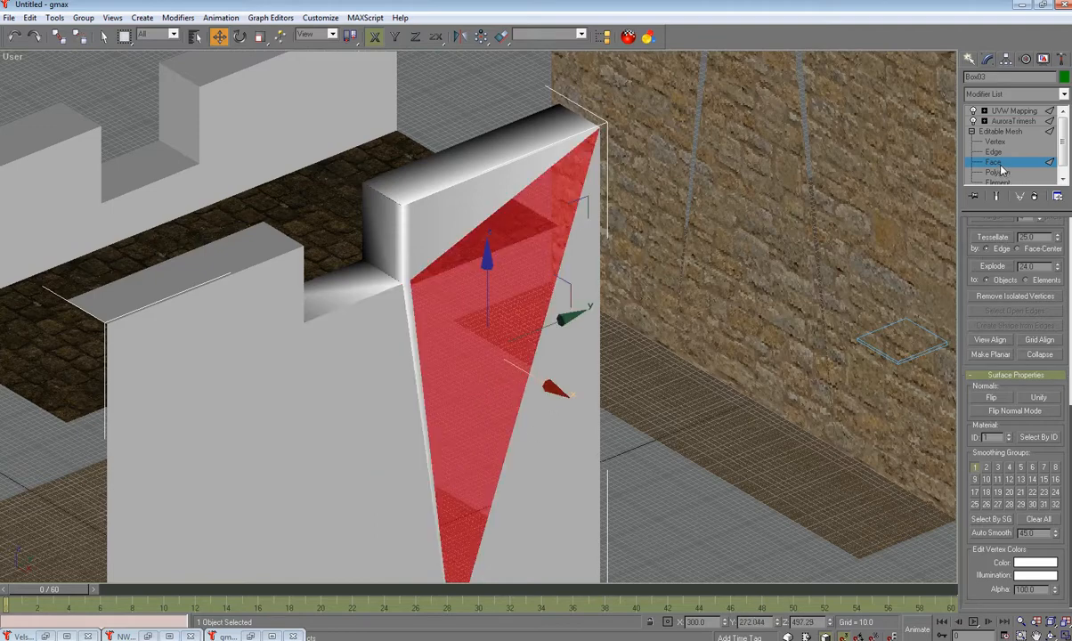
{"action": "left_click", "coordinate": [975, 469]}
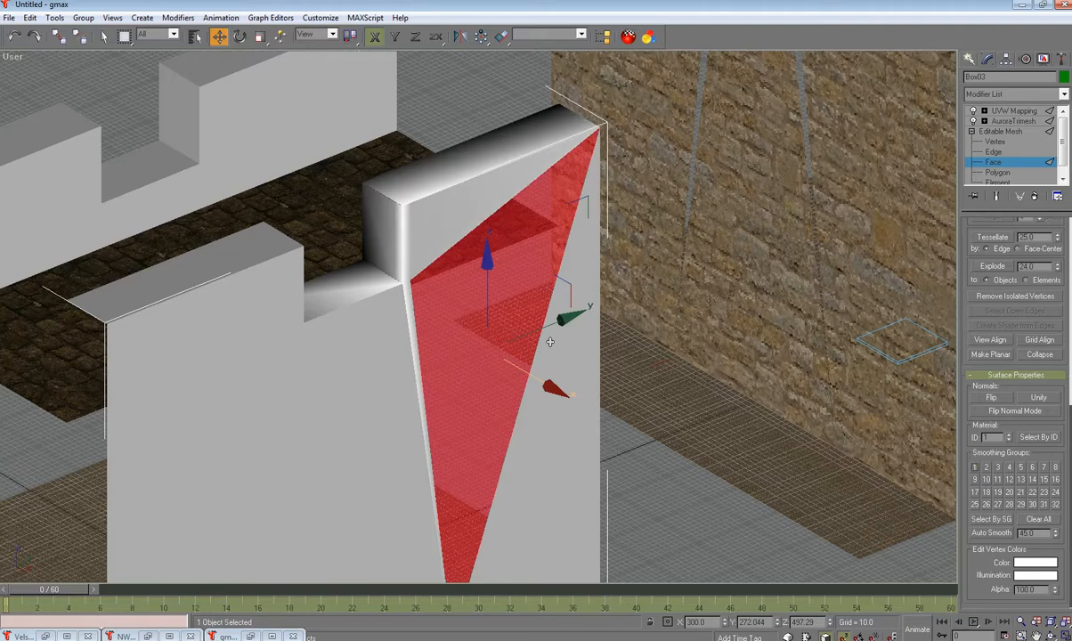
{"action": "left_click", "coordinate": [410, 315]}
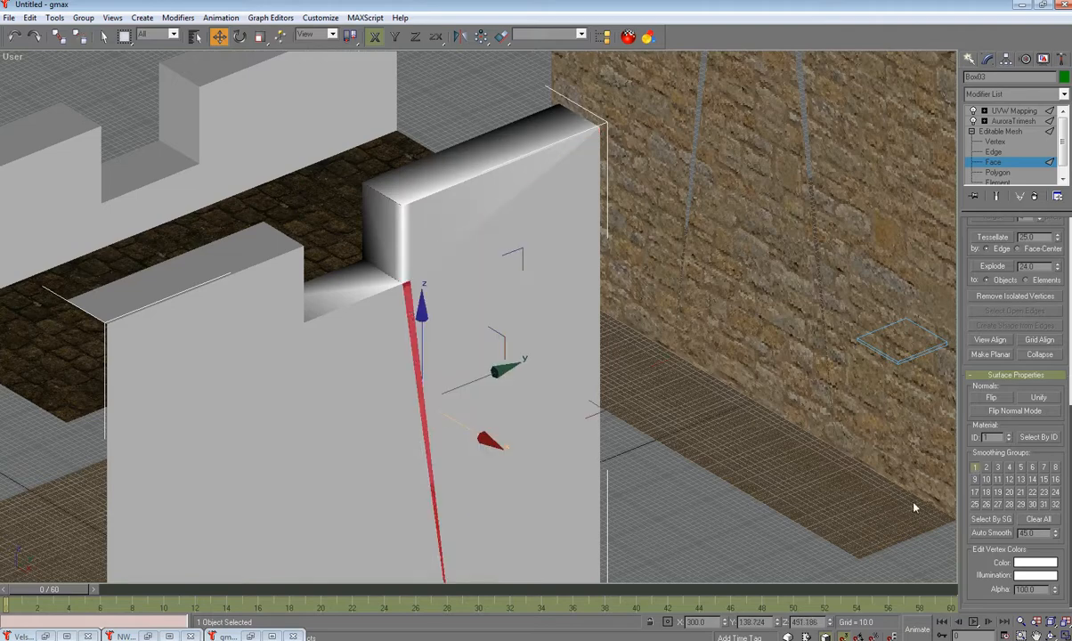
{"action": "left_click", "coordinate": [977, 469]}
Step: Exit face editing, zoom in on the notch corner and reselect the wall Box03
{"action": "left_click", "coordinate": [992, 133]}
{"action": "left_click", "coordinate": [721, 473]}
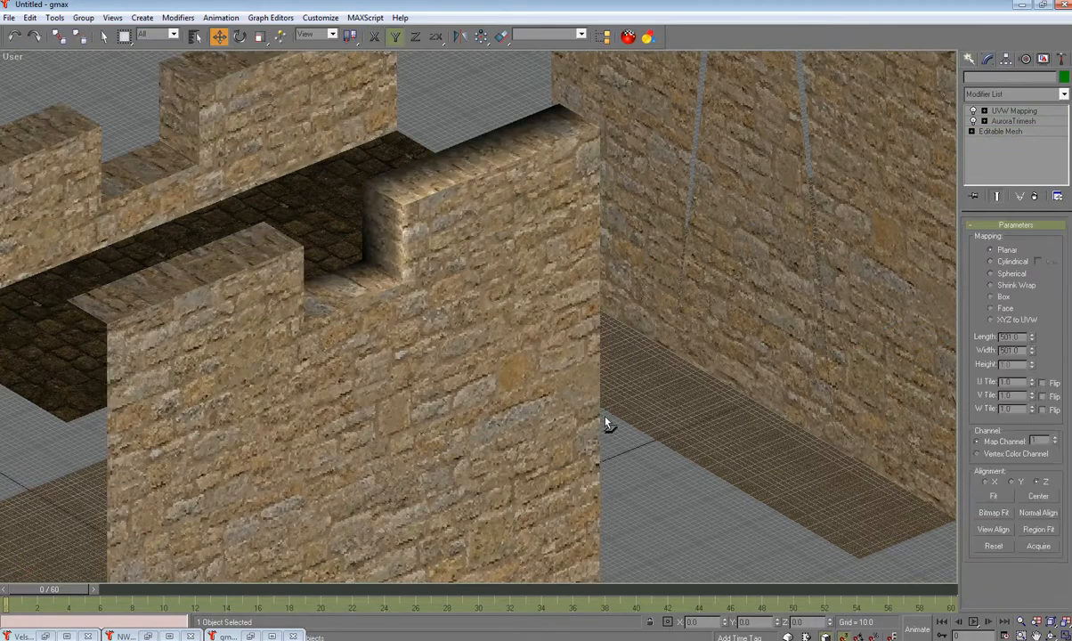
{"action": "scroll", "coordinate": [477, 344], "scroll_direction": "up", "scroll_amount": 6}
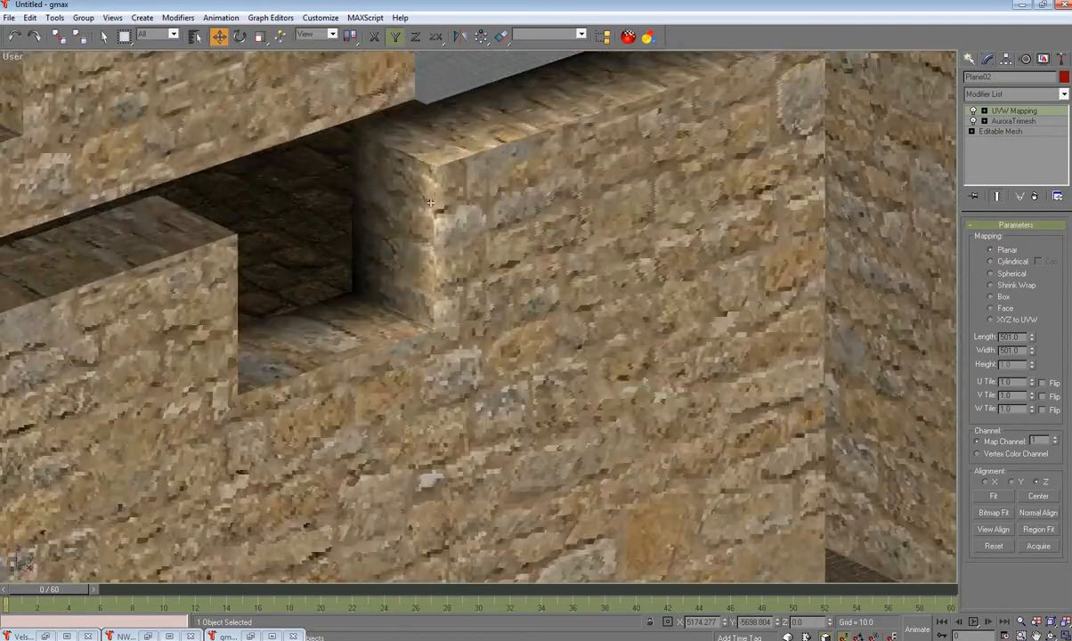
{"action": "scroll", "coordinate": [430, 203], "scroll_direction": "up", "scroll_amount": 2}
{"action": "scroll", "coordinate": [432, 230], "scroll_direction": "down", "scroll_amount": 2}
{"action": "middle_click_drag", "start_coordinate": [434, 255], "coordinate": [442, 299]}
{"action": "middle_click_drag", "start_coordinate": [470, 360], "coordinate": [405, 302]}
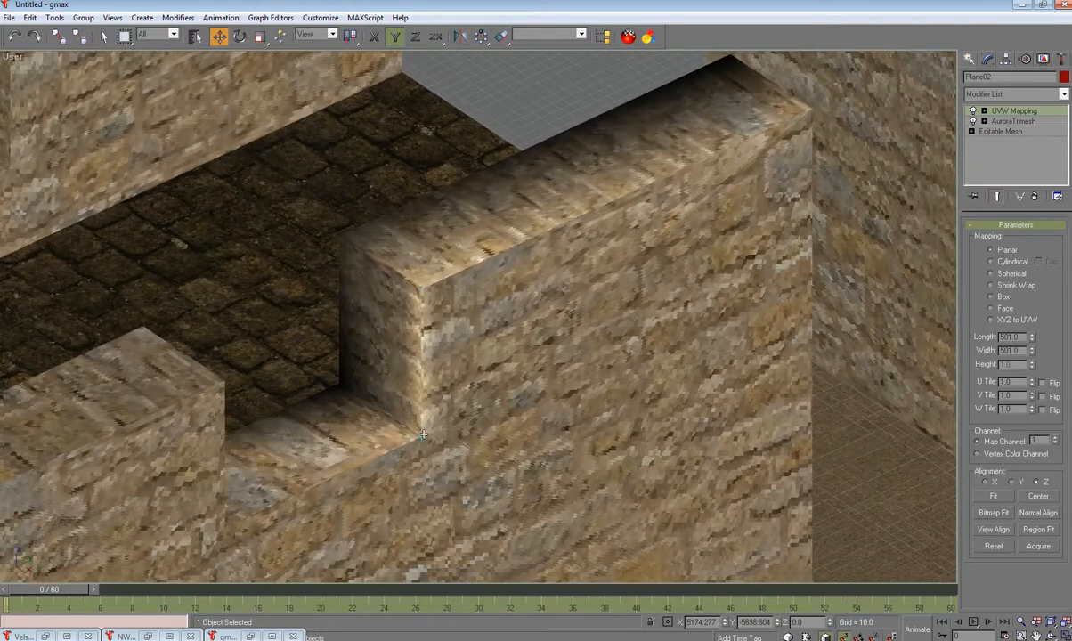
{"action": "left_click", "coordinate": [413, 331]}
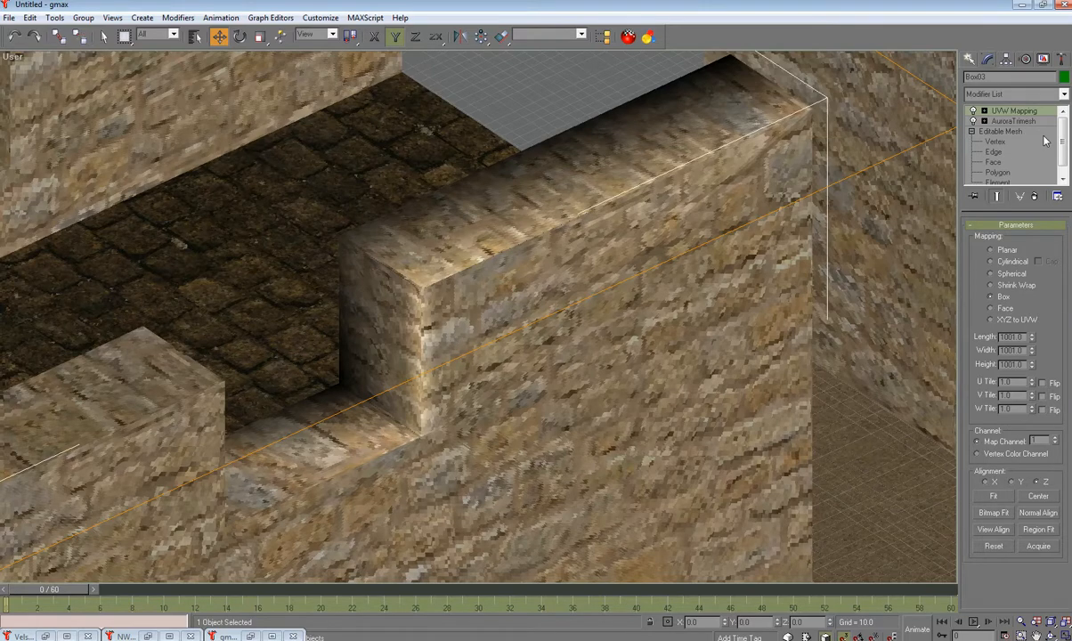
{"action": "left_click", "coordinate": [995, 142]}
Step: Delete the notch's upper and lower corner vertices
{"action": "left_click", "coordinate": [421, 285]}
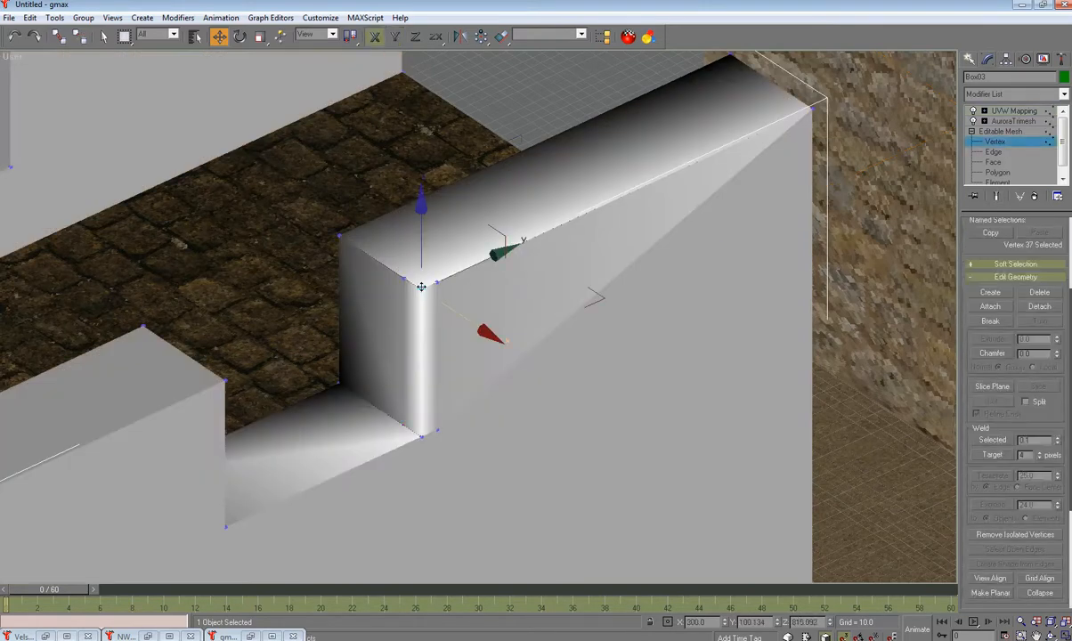
{"action": "key", "text": "Delete"}
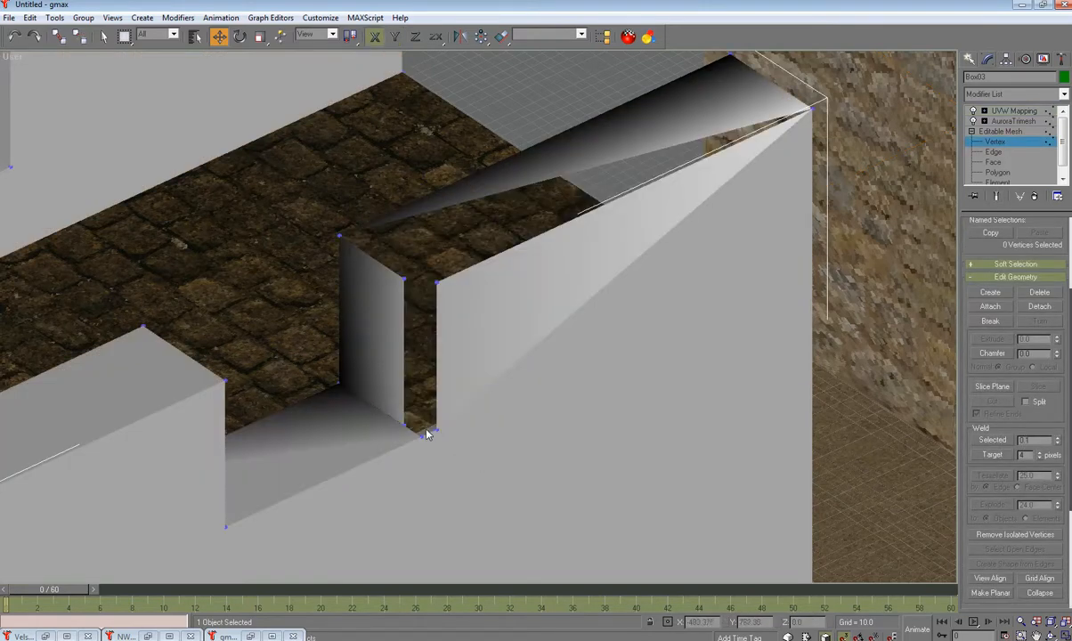
{"action": "left_click", "coordinate": [418, 434]}
{"action": "key", "text": "Delete"}
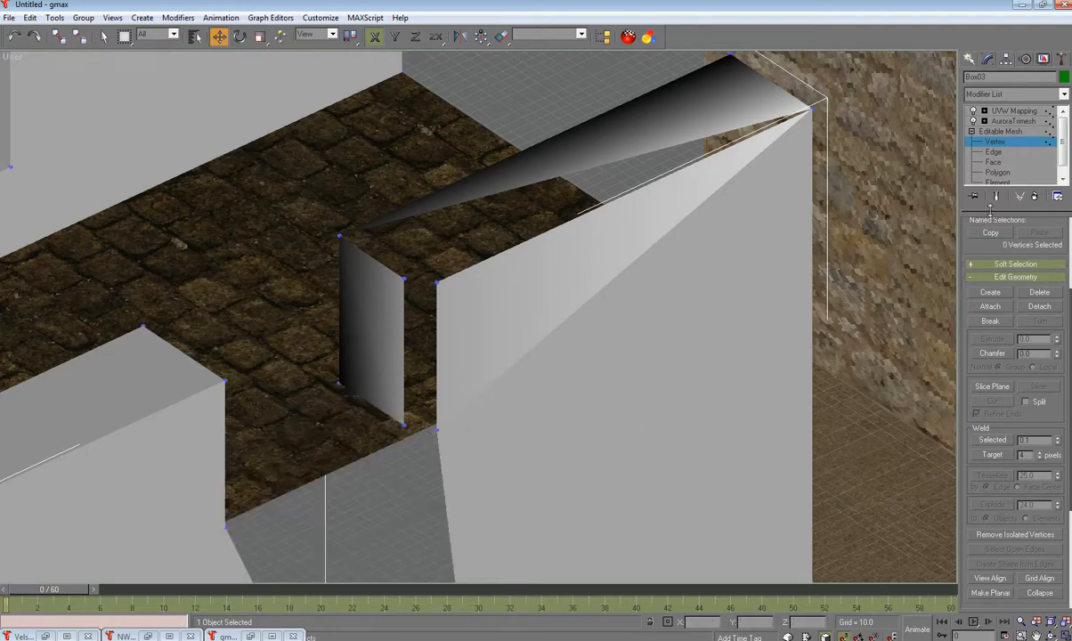
Step: Create three new faces filling the small wall's side and top at the notch
{"action": "left_click", "coordinate": [993, 162]}
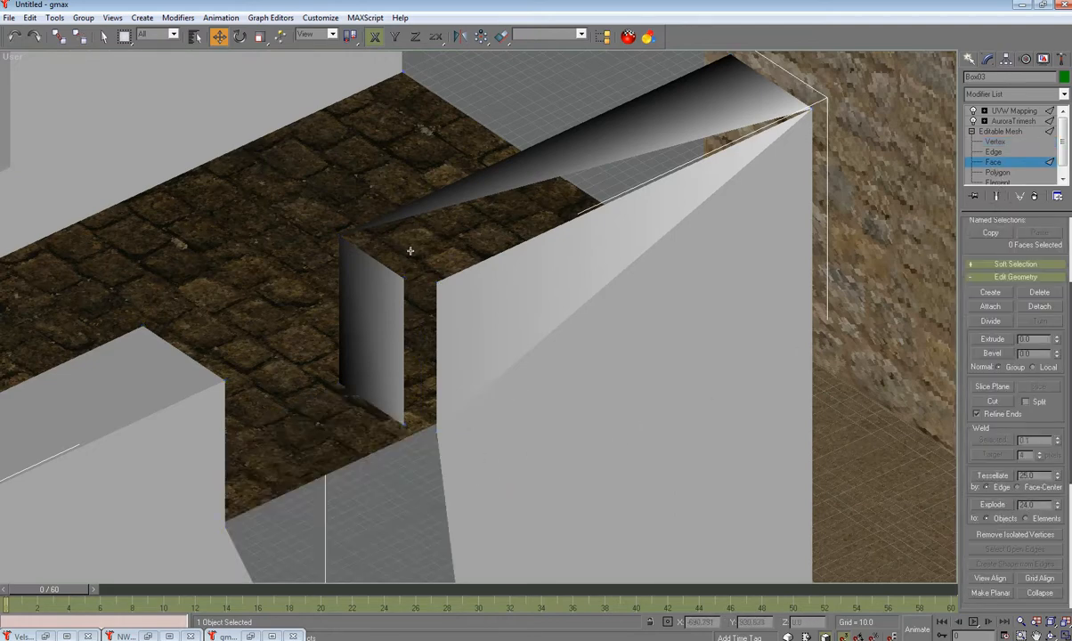
{"action": "left_click", "coordinate": [991, 292]}
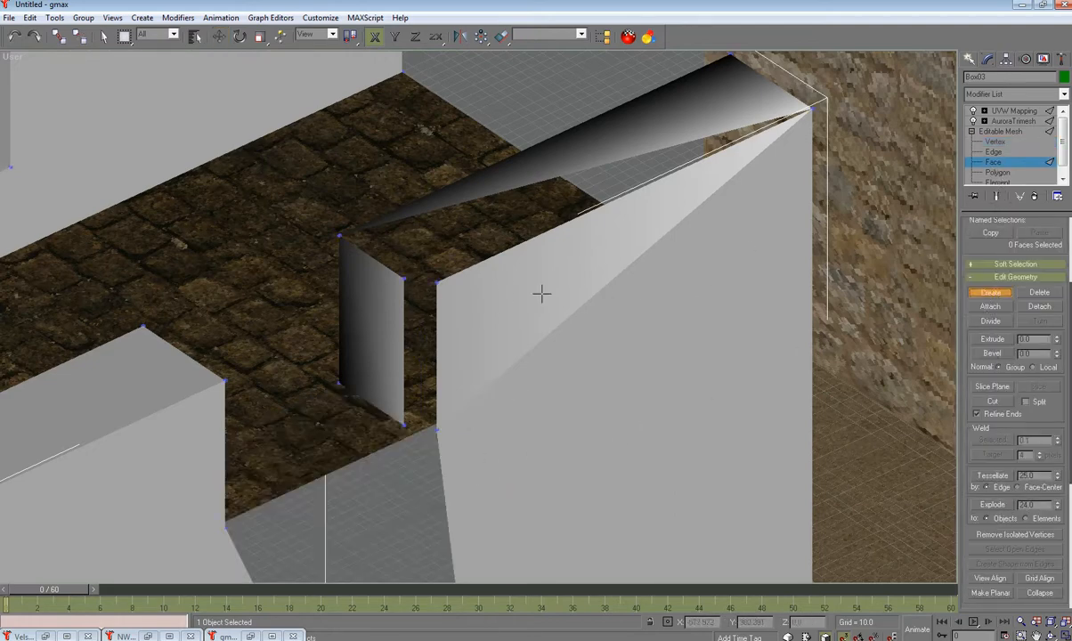
{"action": "left_click", "coordinate": [403, 278]}
{"action": "left_click", "coordinate": [402, 426]}
{"action": "left_click", "coordinate": [435, 431]}
{"action": "left_click", "coordinate": [436, 431]}
{"action": "left_click", "coordinate": [436, 283]}
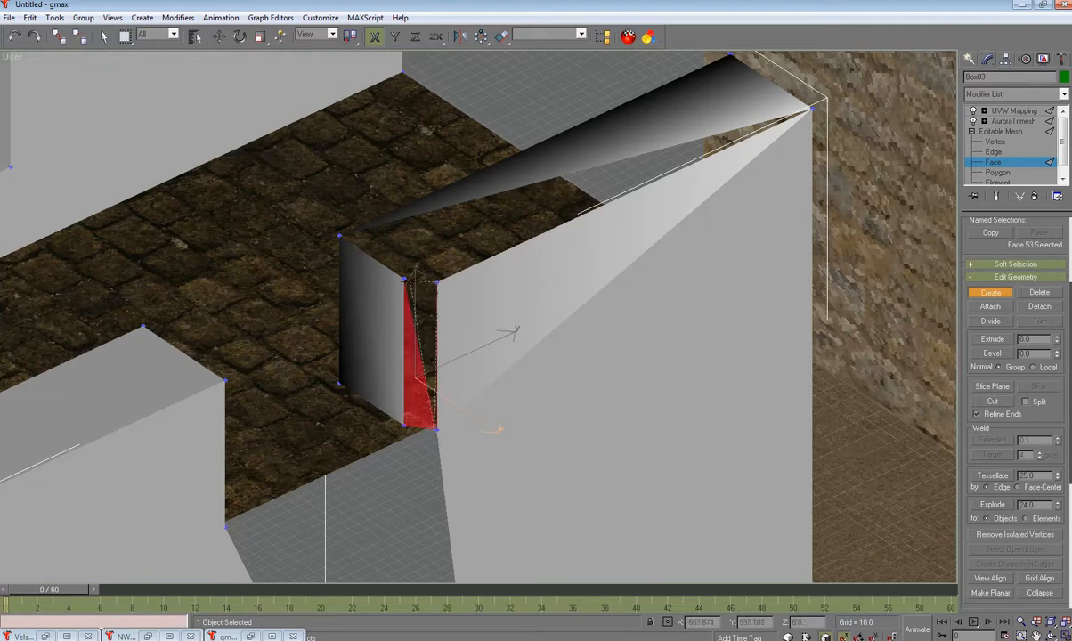
{"action": "left_click", "coordinate": [405, 280]}
{"action": "left_click", "coordinate": [435, 281]}
{"action": "left_click", "coordinate": [339, 236]}
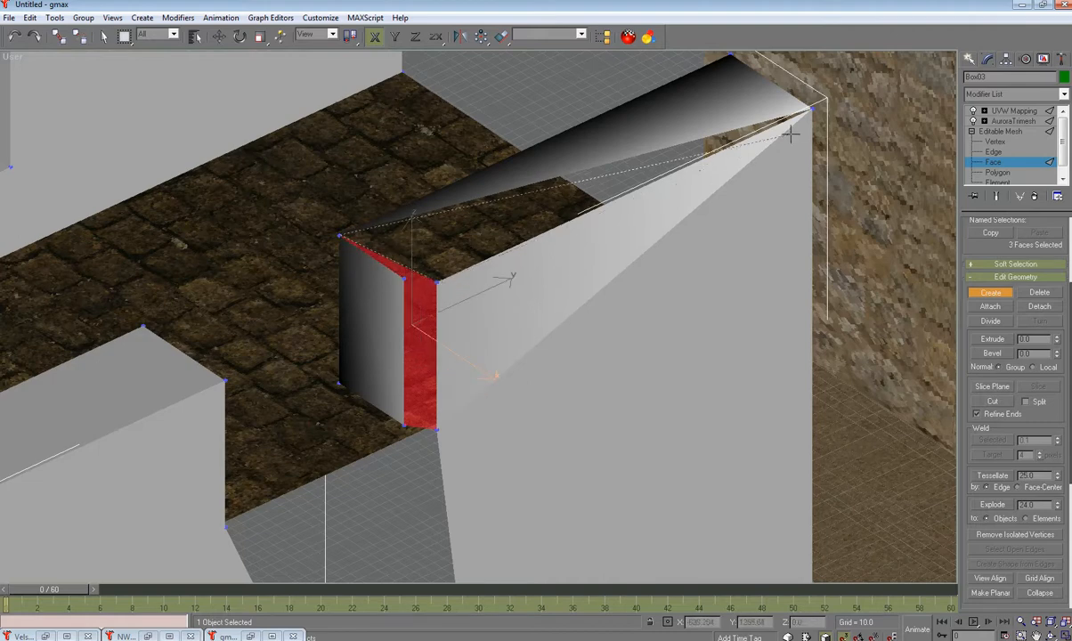
{"action": "left_click", "coordinate": [809, 110]}
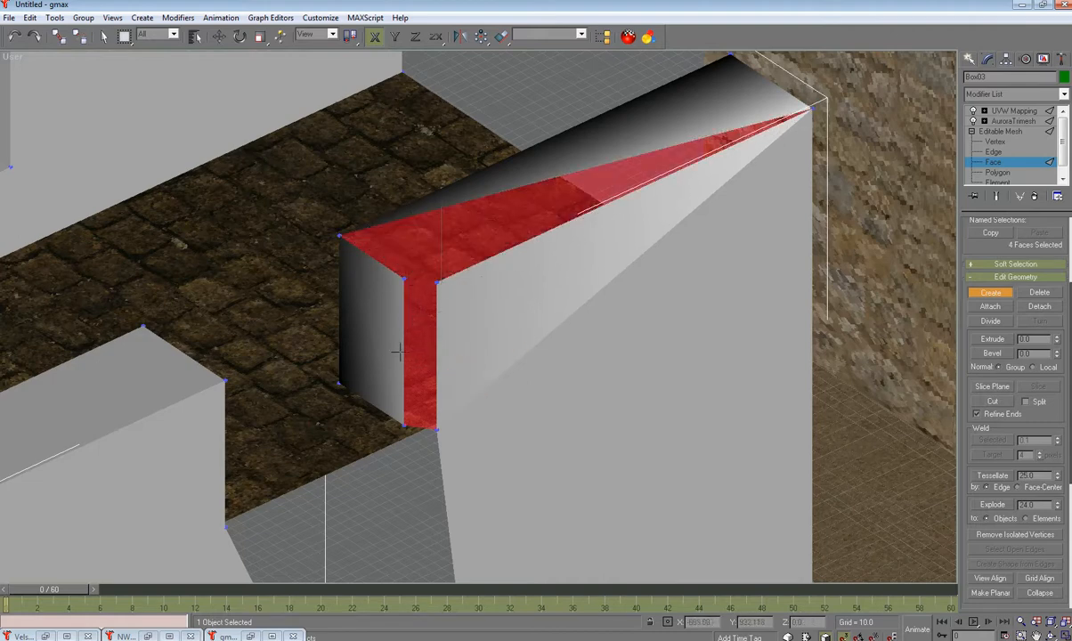
Step: Create two floor faces at the notch's foot and return the mesh to object level
{"action": "left_click", "coordinate": [338, 384]}
{"action": "left_click", "coordinate": [225, 524]}
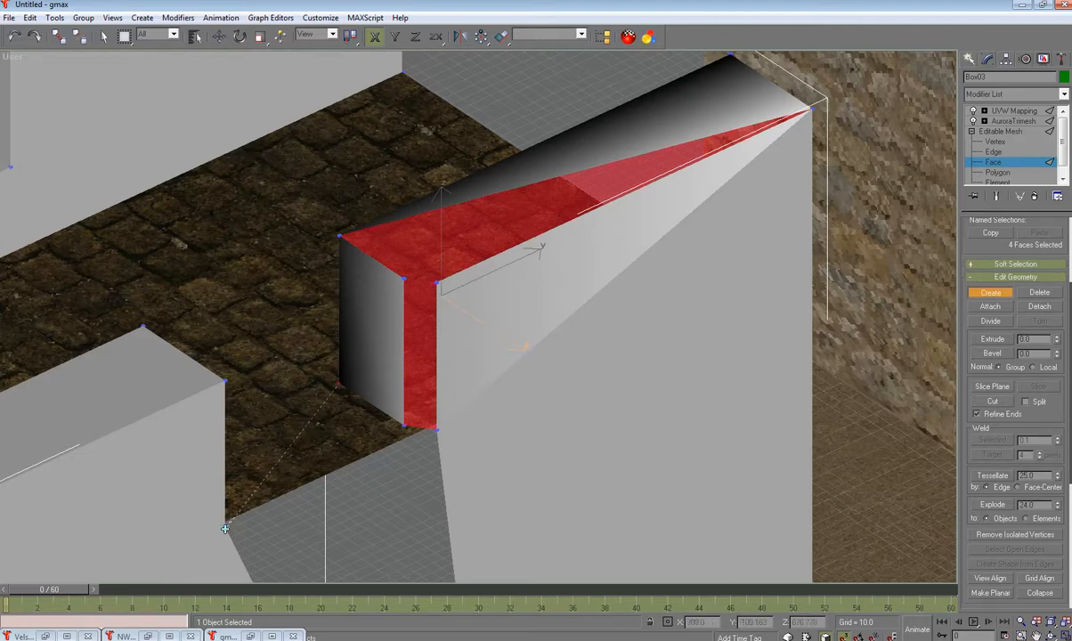
{"action": "left_click", "coordinate": [404, 427]}
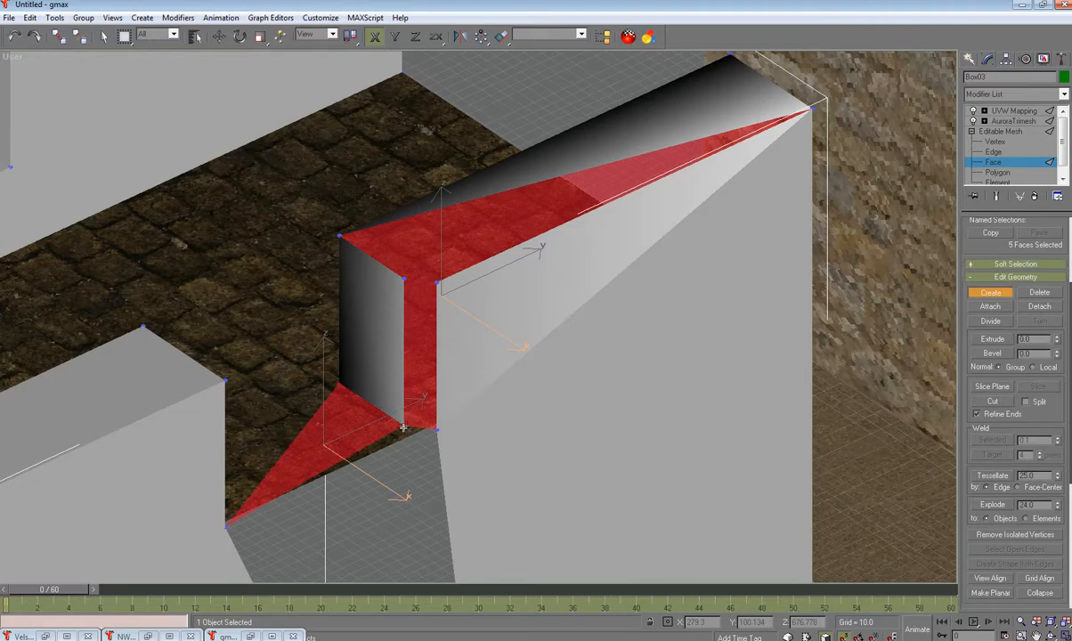
{"action": "left_click", "coordinate": [227, 527]}
{"action": "left_click", "coordinate": [440, 430]}
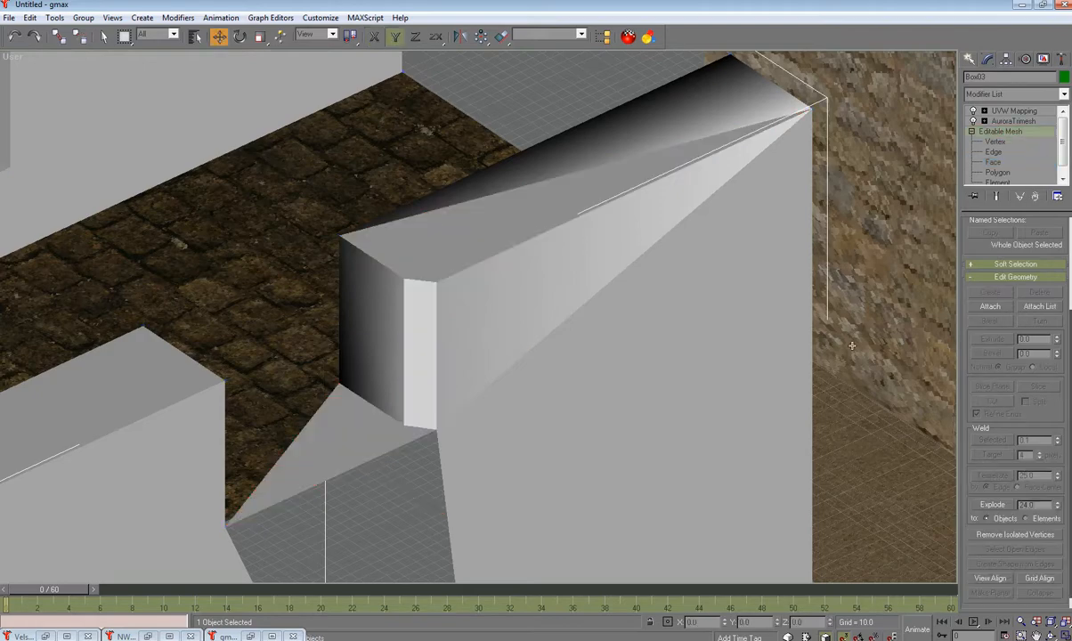
{"action": "left_click", "coordinate": [808, 360]}
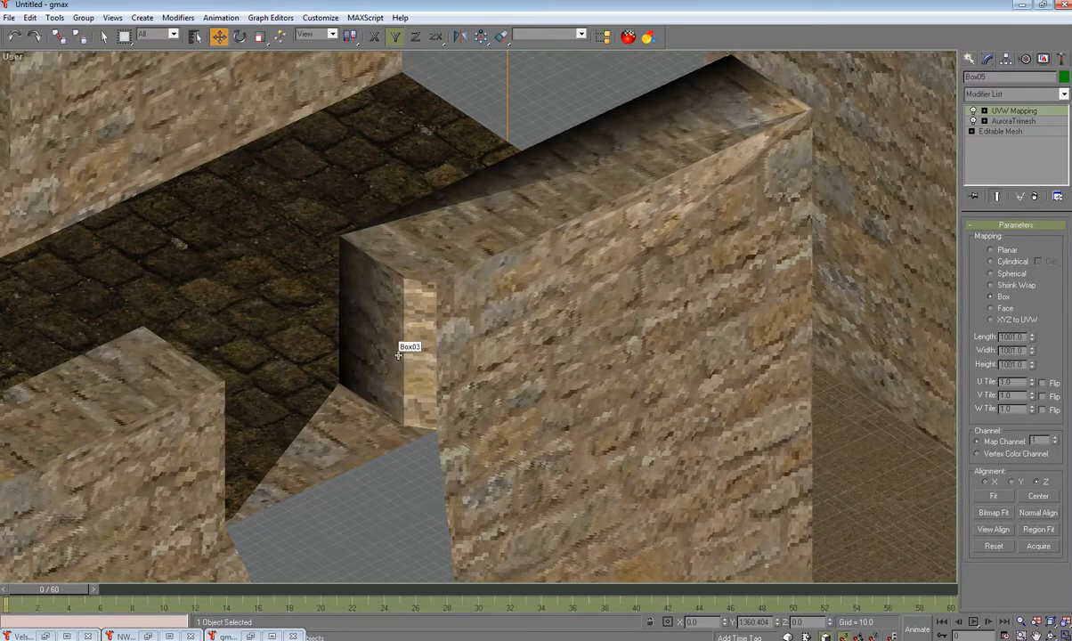
Step: Try face selections on Box05, revert them, exit to object level and select Box03
{"action": "left_click", "coordinate": [972, 131]}
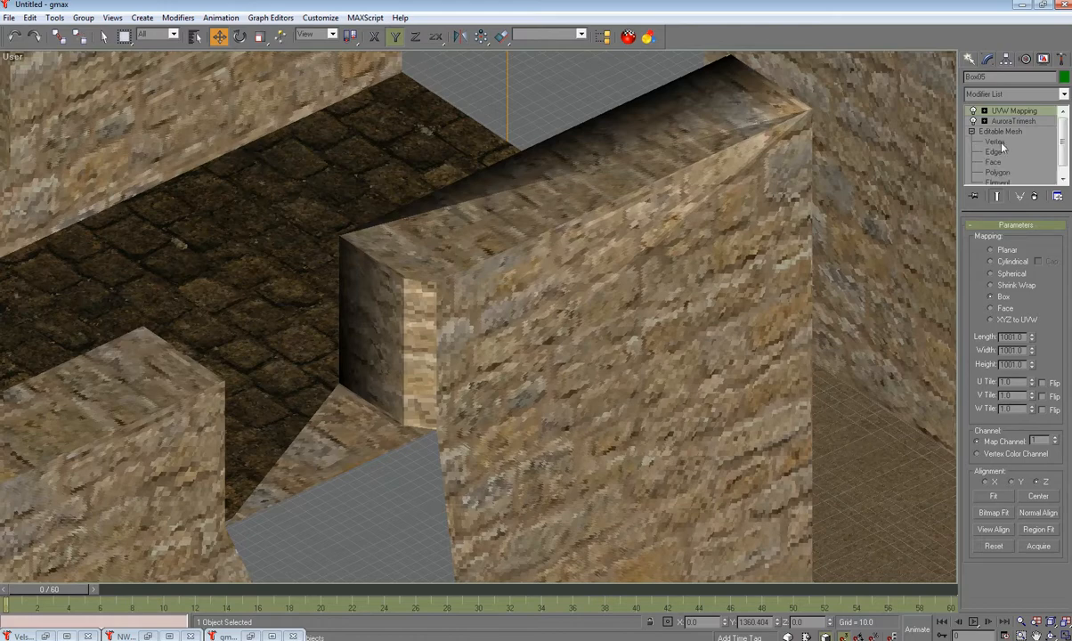
{"action": "left_click", "coordinate": [999, 161]}
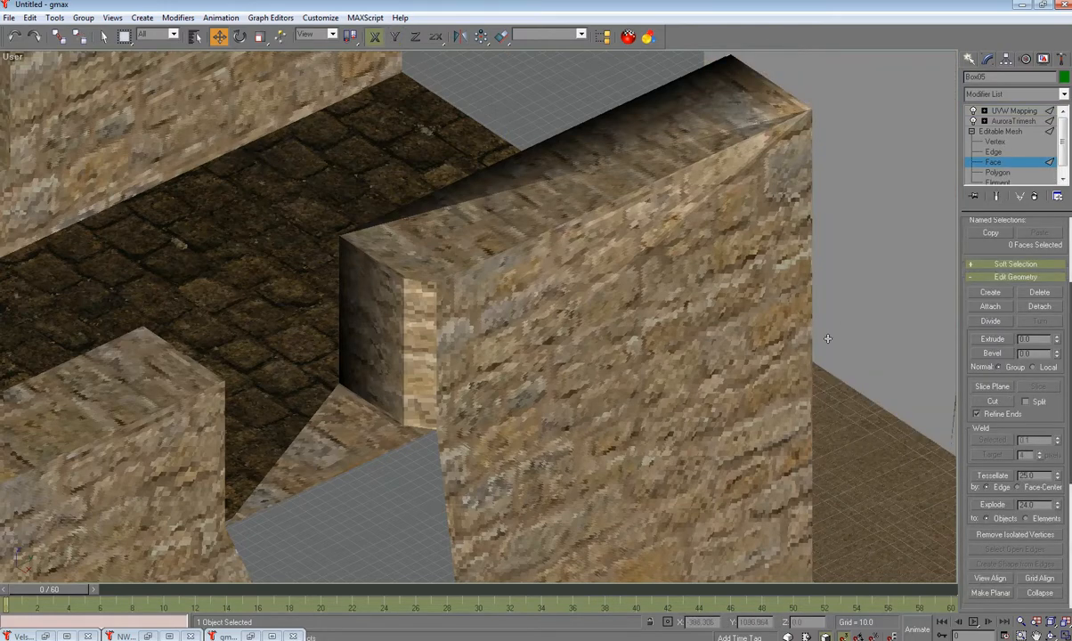
{"action": "left_click_drag", "start_coordinate": [451, 366], "coordinate": [462, 369]}
{"action": "scroll", "coordinate": [968, 525], "scroll_direction": "down", "scroll_amount": 5}
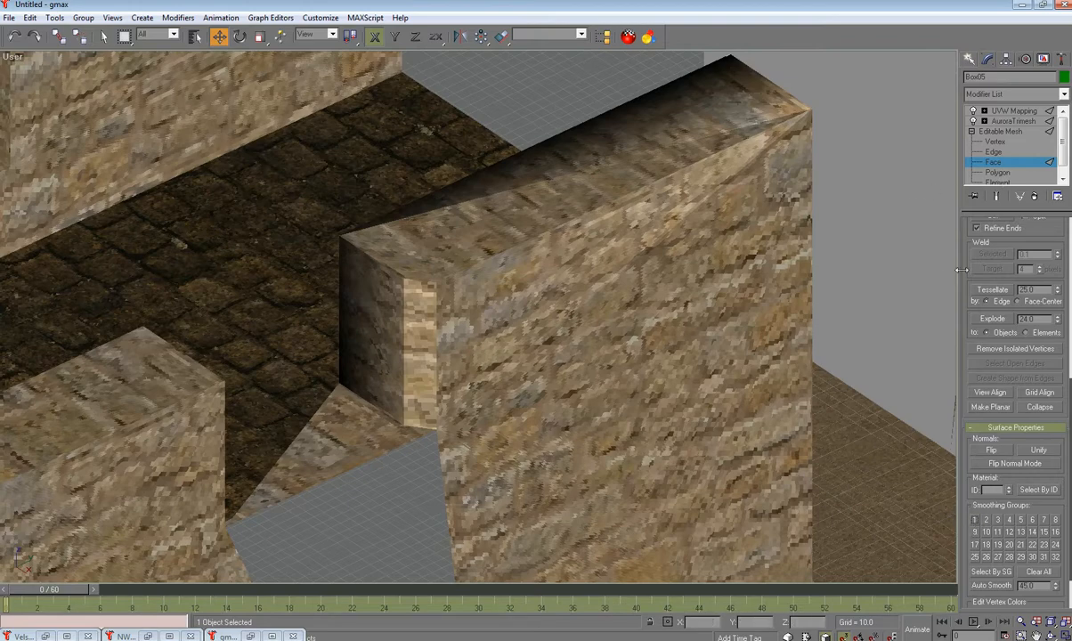
{"action": "left_click", "coordinate": [799, 260]}
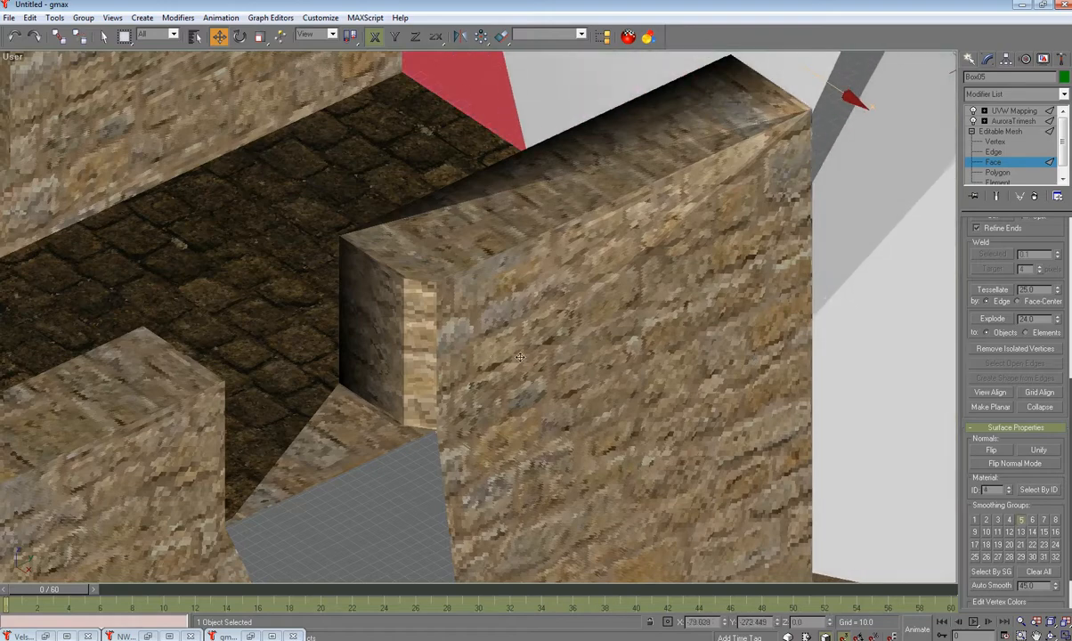
{"action": "left_click", "coordinate": [13, 36]}
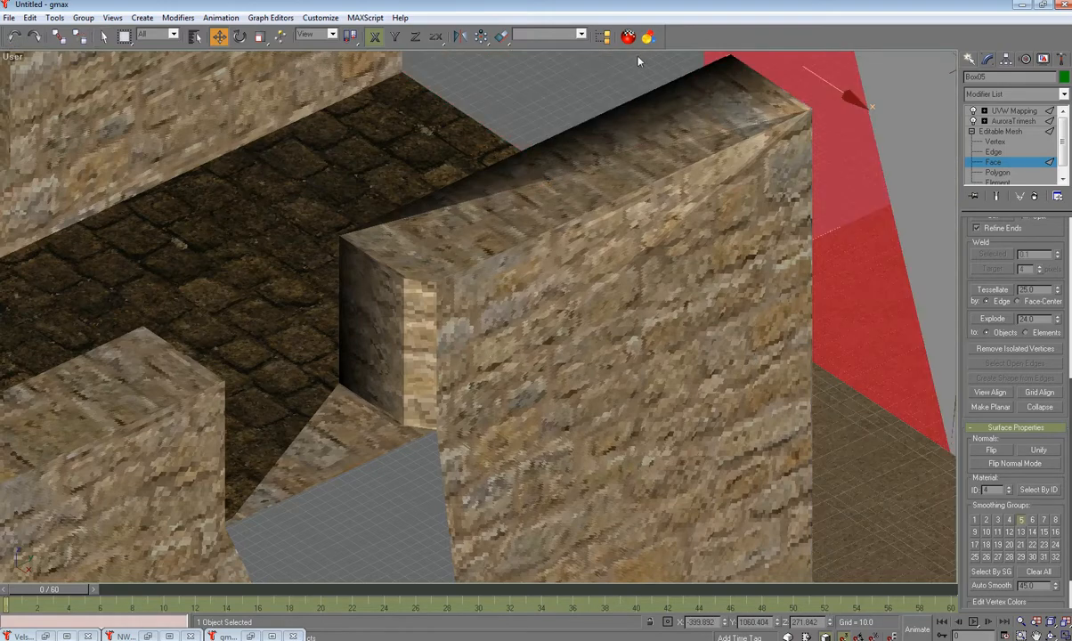
{"action": "left_click", "coordinate": [599, 75]}
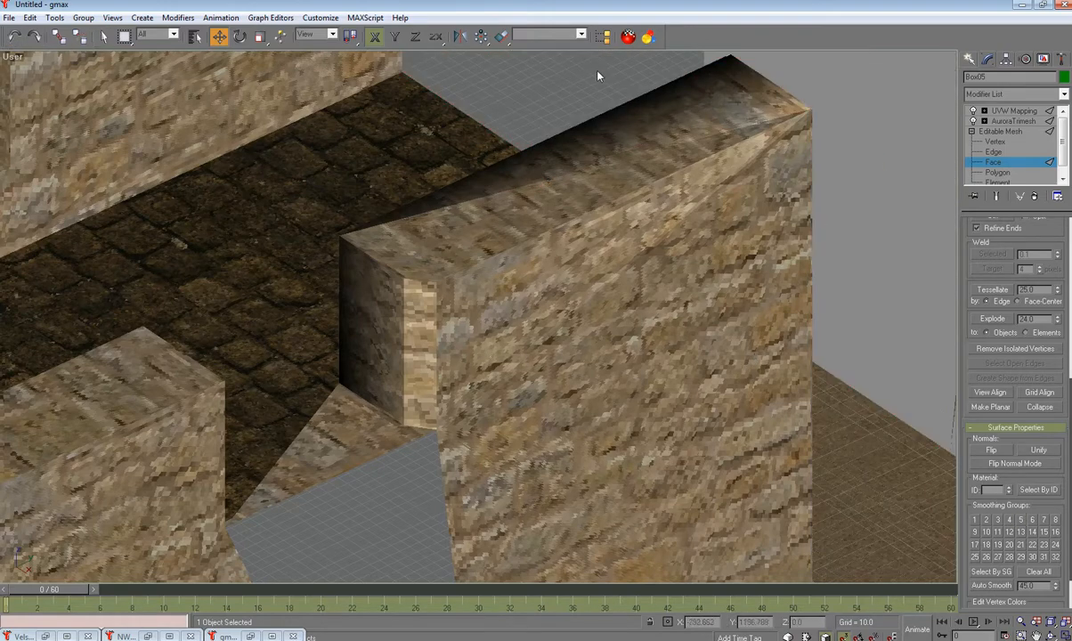
{"action": "left_click", "coordinate": [1004, 164]}
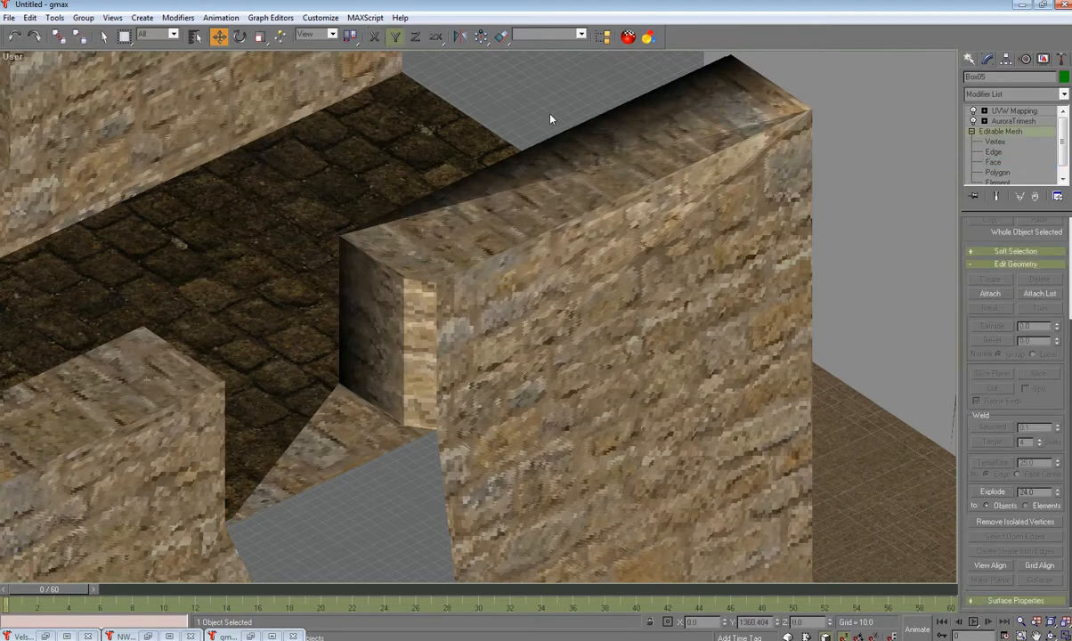
{"action": "left_click", "coordinate": [660, 230]}
Step: At Face level on Box03, isolate the wall's sloped upper face
{"action": "left_click", "coordinate": [994, 160]}
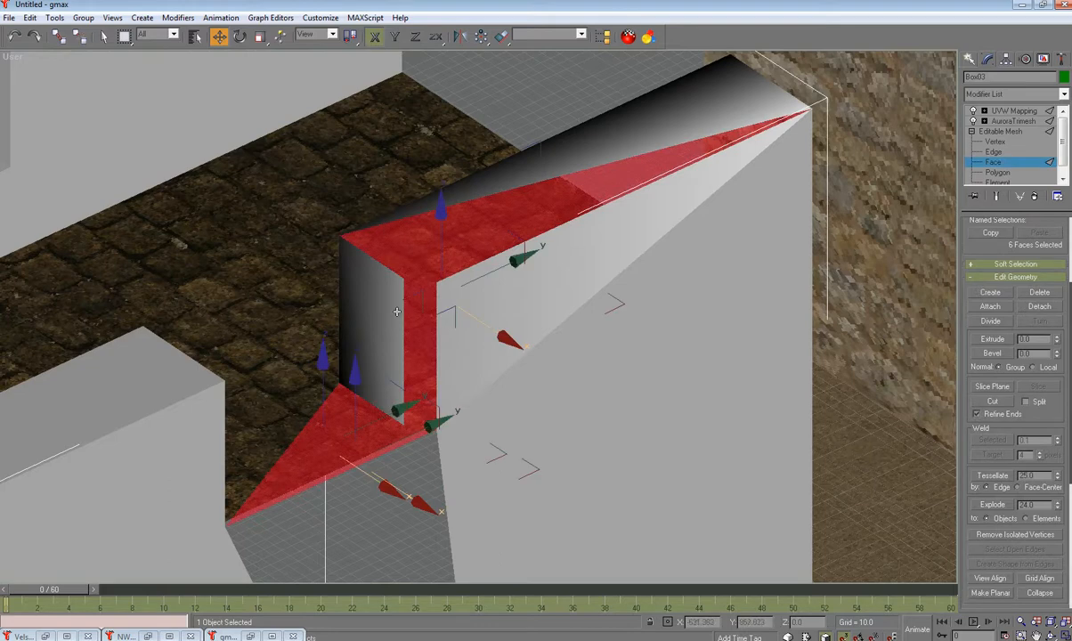
{"action": "left_click", "coordinate": [397, 310]}
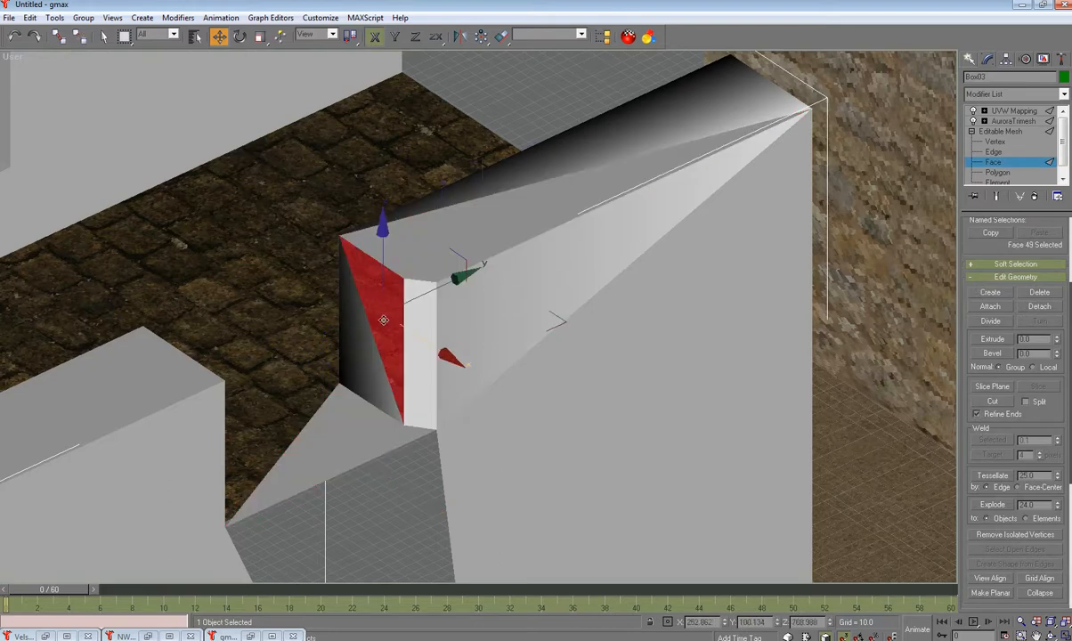
{"action": "left_click", "coordinate": [18, 36]}
{"action": "left_click_drag", "start_coordinate": [291, 269], "coordinate": [469, 357]}
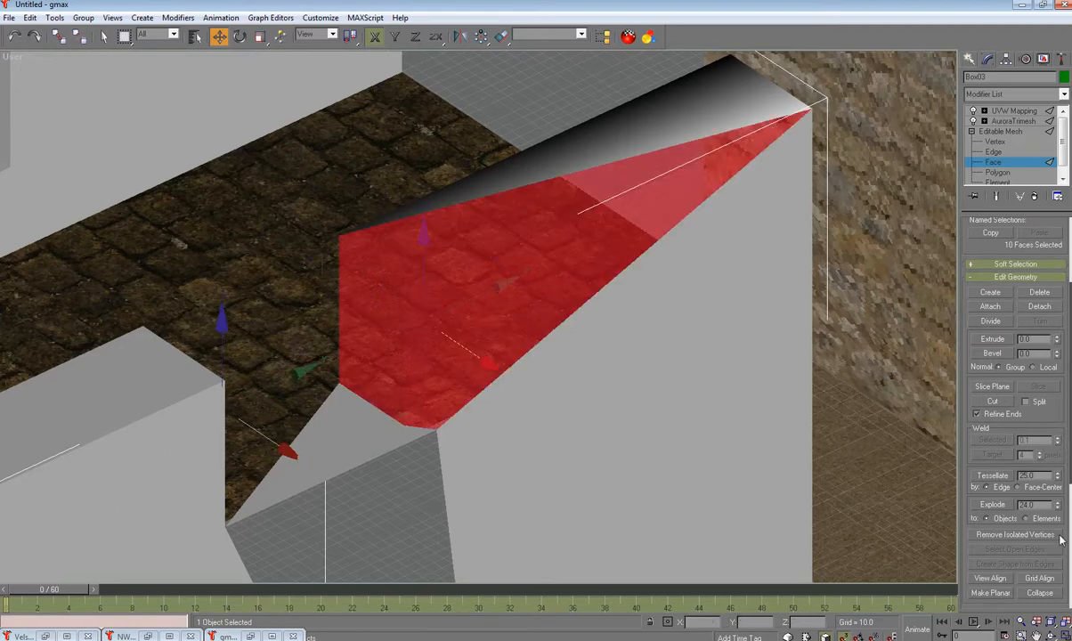
{"action": "scroll", "coordinate": [1071, 487], "scroll_direction": "down", "scroll_amount": 5}
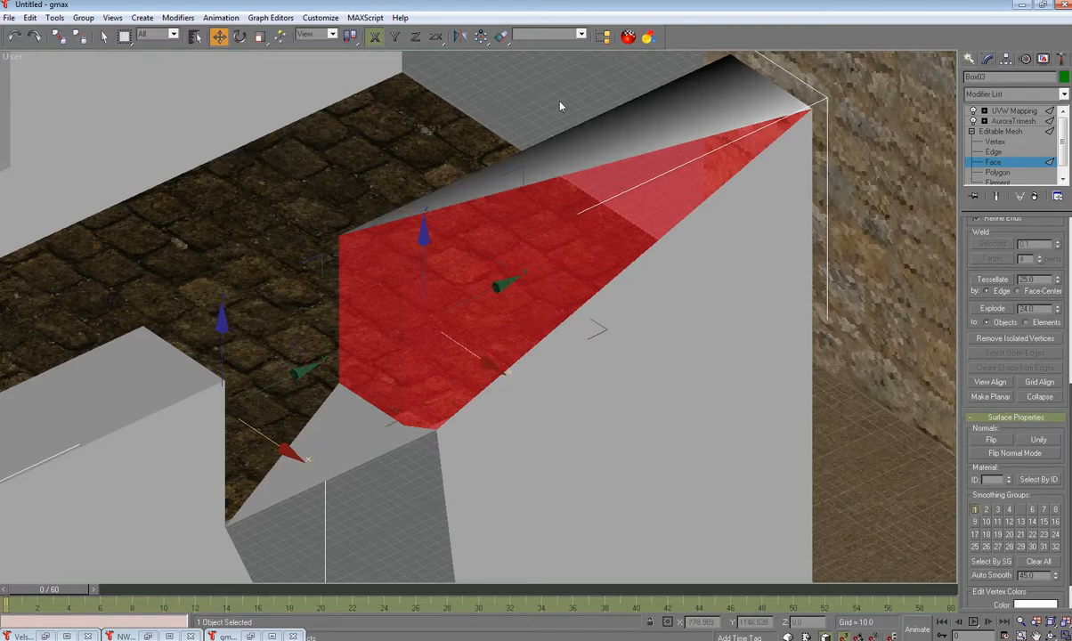
{"action": "left_click", "coordinate": [523, 93]}
{"action": "left_click", "coordinate": [602, 180]}
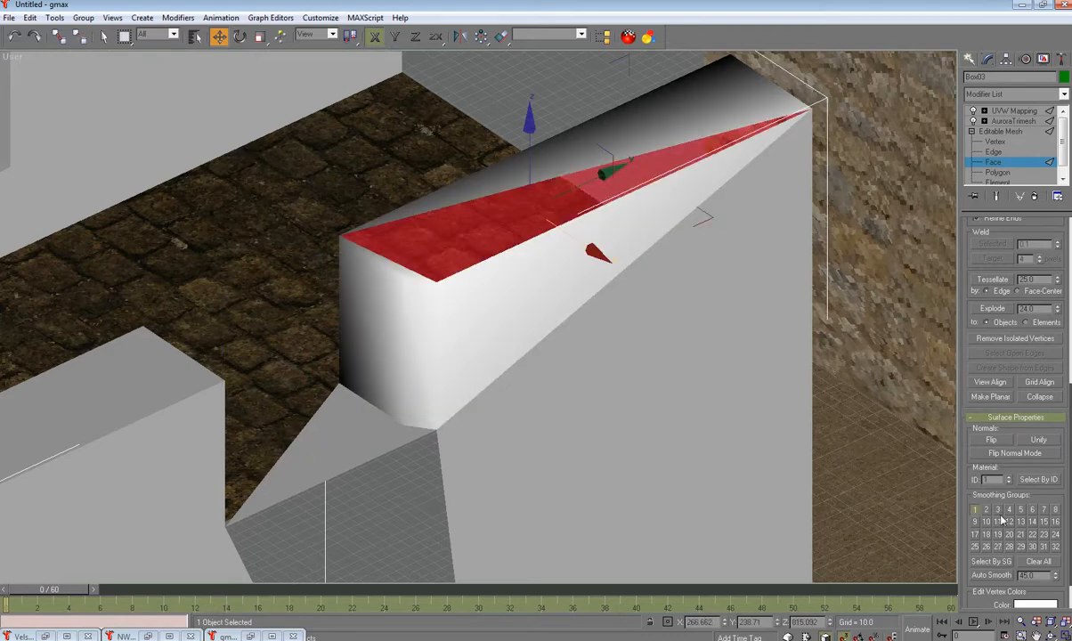
{"action": "left_click", "coordinate": [606, 96]}
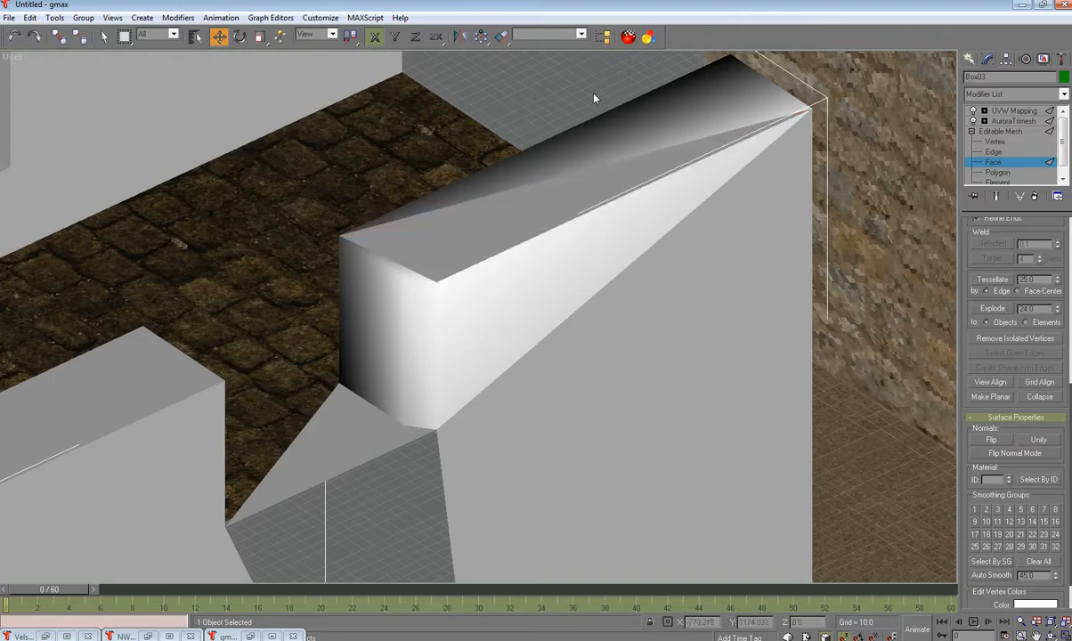
{"action": "left_click", "coordinate": [584, 136]}
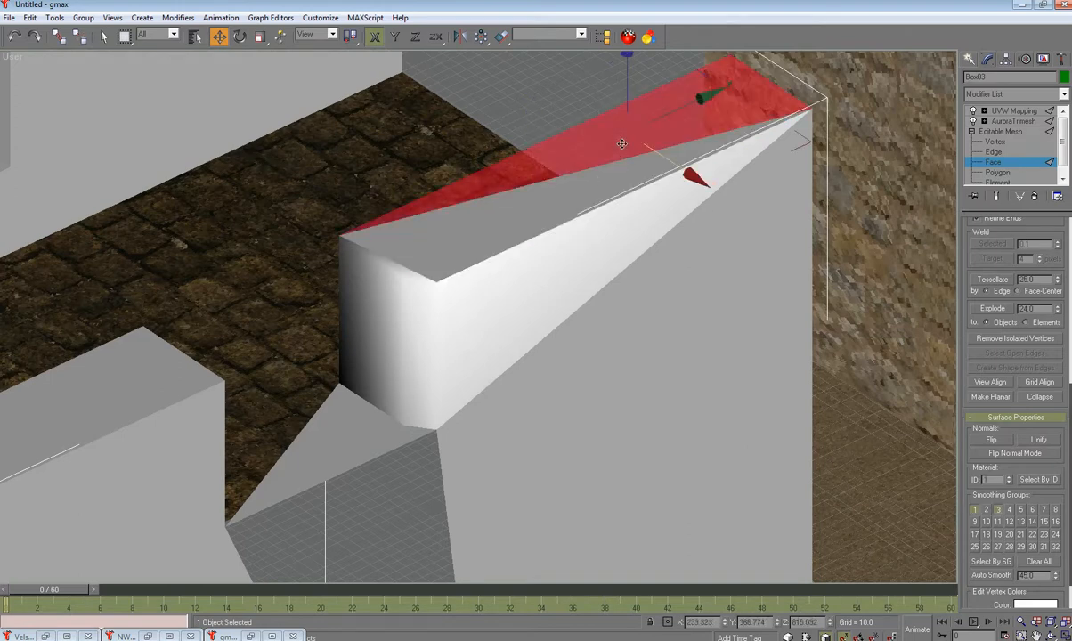
Step: Turn off smoothing groups 1 and 3 on the sloped face, then exit face editing and deselect
{"action": "left_click", "coordinate": [975, 510]}
{"action": "left_click", "coordinate": [999, 510]}
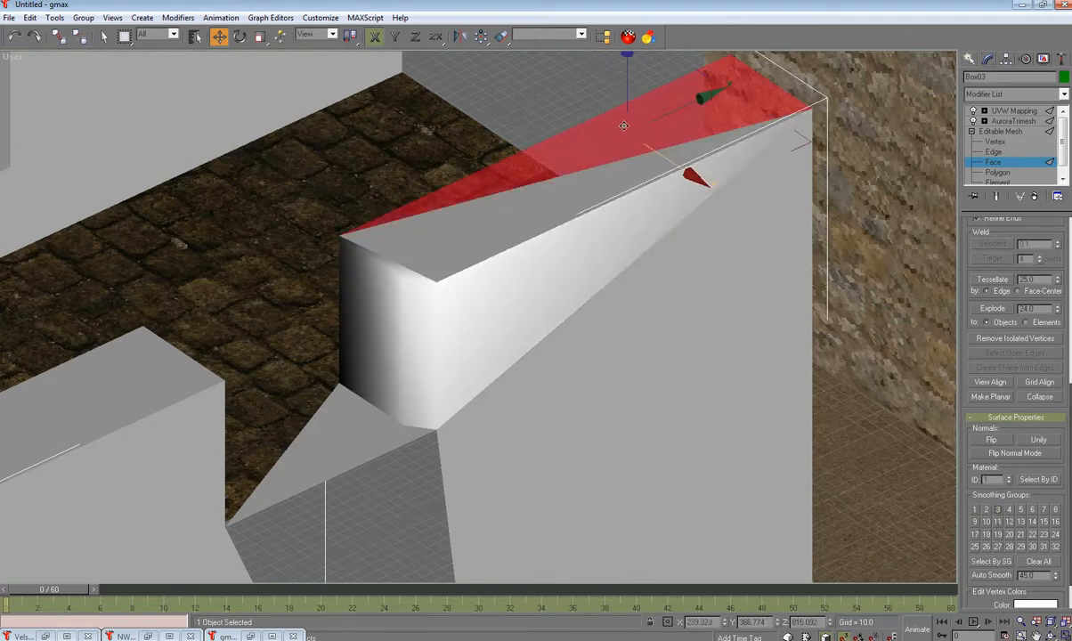
{"action": "left_click", "coordinate": [553, 91]}
{"action": "left_click", "coordinate": [371, 428]}
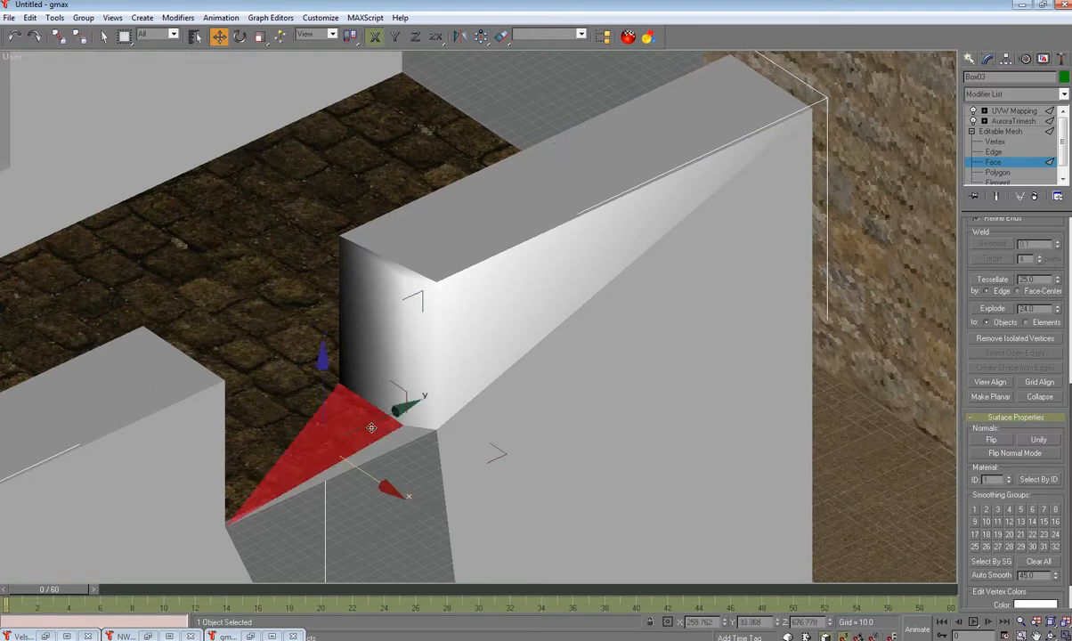
{"action": "left_click", "coordinate": [562, 84]}
{"action": "left_click", "coordinate": [993, 132]}
{"action": "left_click", "coordinate": [588, 82]}
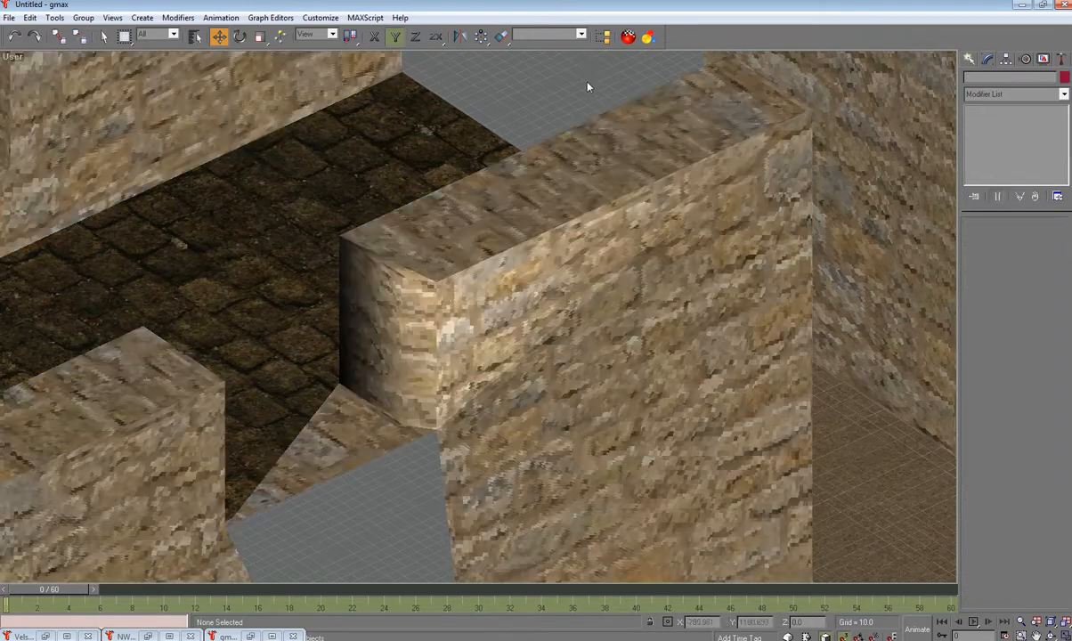
{"action": "scroll", "coordinate": [588, 184], "scroll_direction": "down", "scroll_amount": 3}
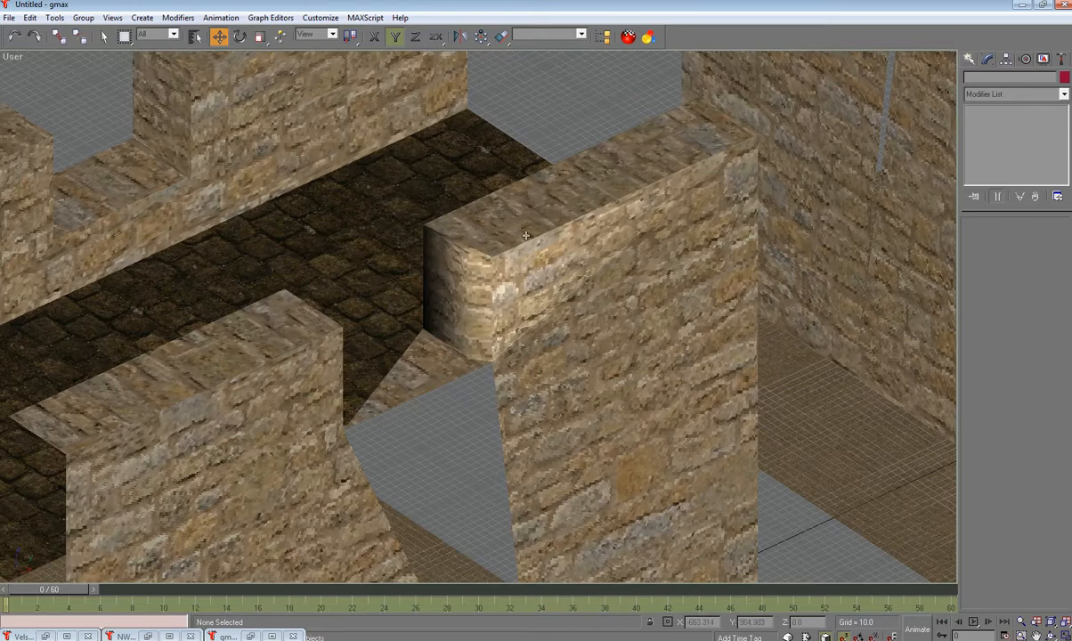
Step: Orbit, zoom and pan until both textured wall tiles sit side by side in view
{"action": "middle_click_drag", "start_coordinate": [557, 321], "coordinate": [824, 123], "text": "alt"}
{"action": "scroll", "coordinate": [676, 195], "scroll_direction": "down", "scroll_amount": 3}
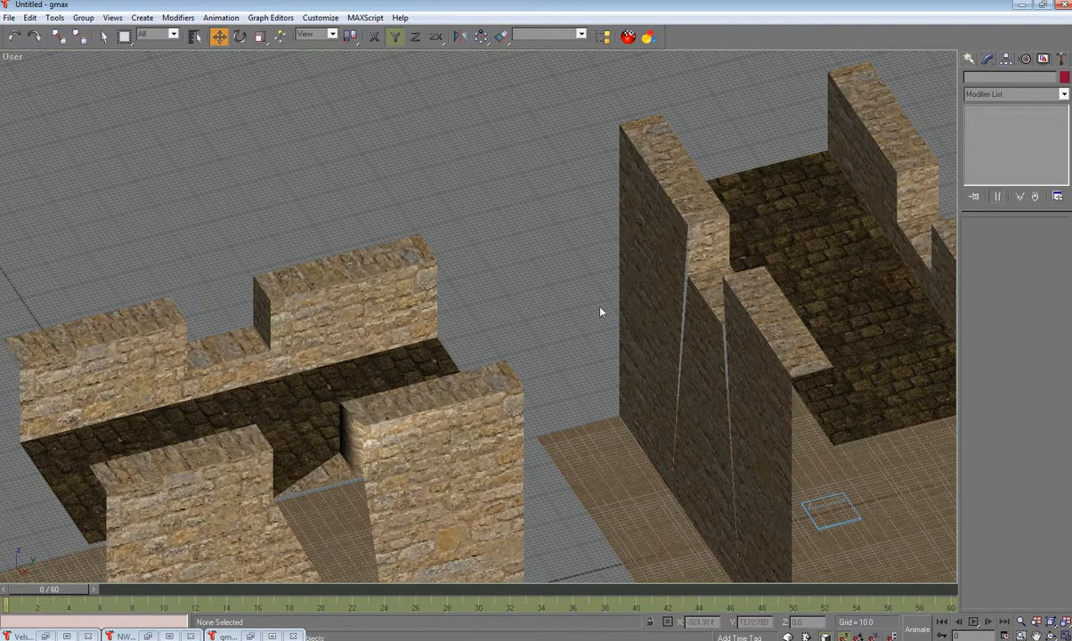
{"action": "key", "text": "shift+z"}
{"action": "key", "text": "shift+z"}
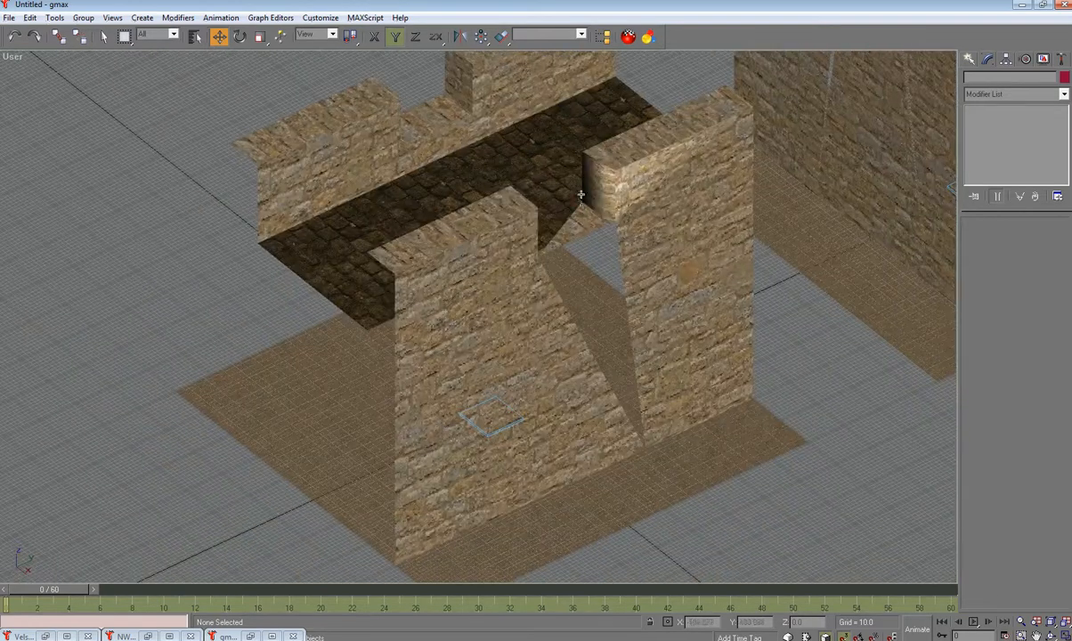
{"action": "middle_click_drag", "start_coordinate": [628, 235], "coordinate": [451, 453], "text": "alt"}
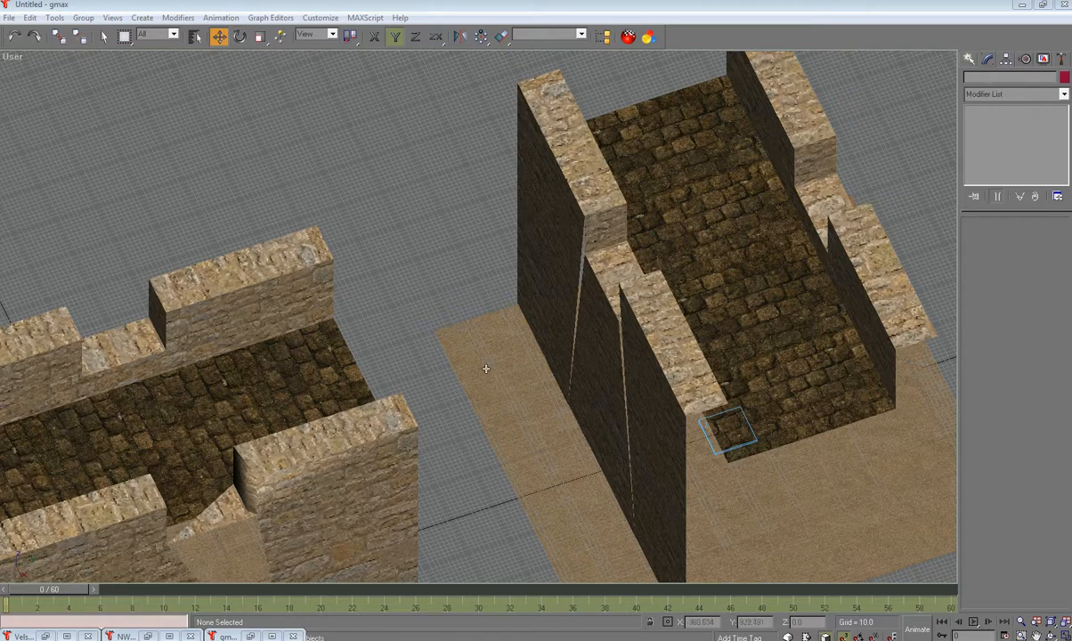
{"action": "scroll", "coordinate": [502, 384], "scroll_direction": "down", "scroll_amount": 10}
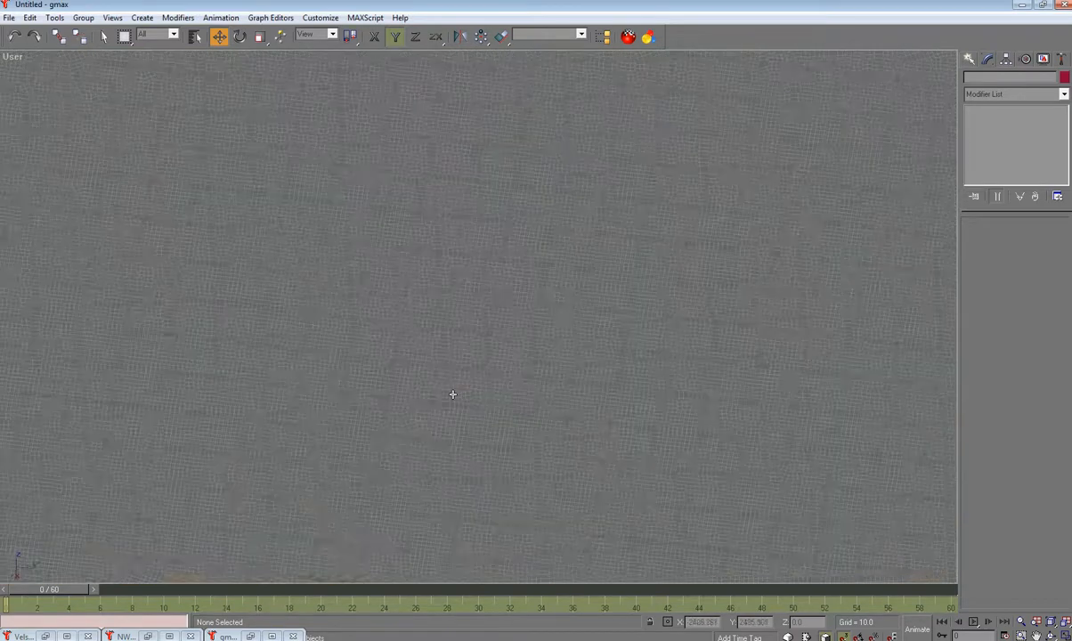
{"action": "scroll", "coordinate": [445, 418], "scroll_direction": "down", "scroll_amount": 3}
{"action": "middle_click_drag", "start_coordinate": [401, 478], "coordinate": [481, 325]}
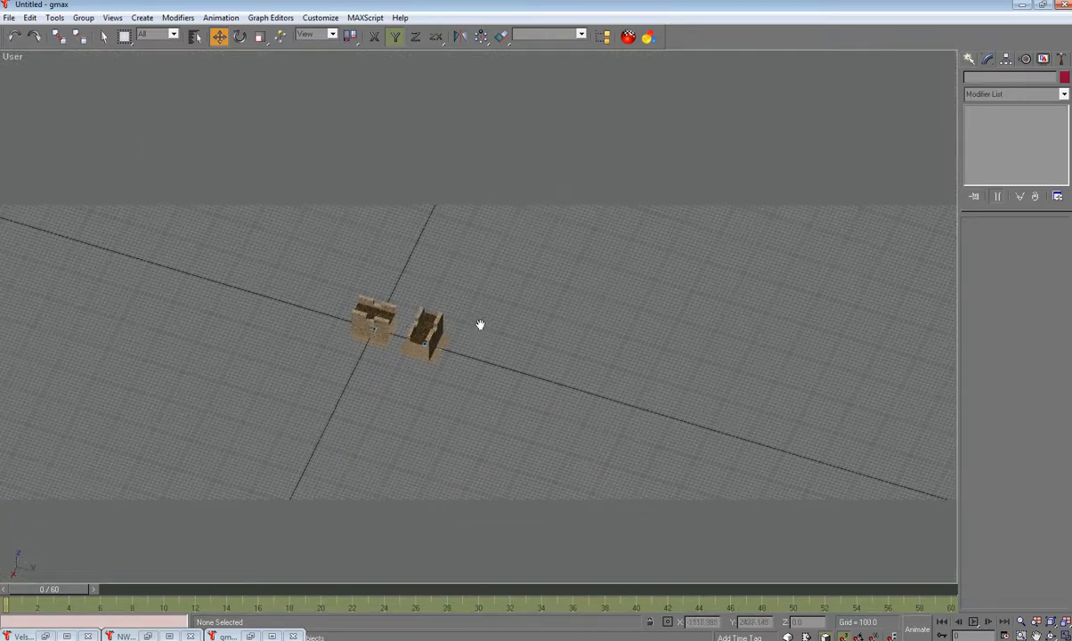
{"action": "scroll", "coordinate": [392, 321], "scroll_direction": "up", "scroll_amount": 8}
{"action": "scroll", "coordinate": [235, 374], "scroll_direction": "up", "scroll_amount": 2}
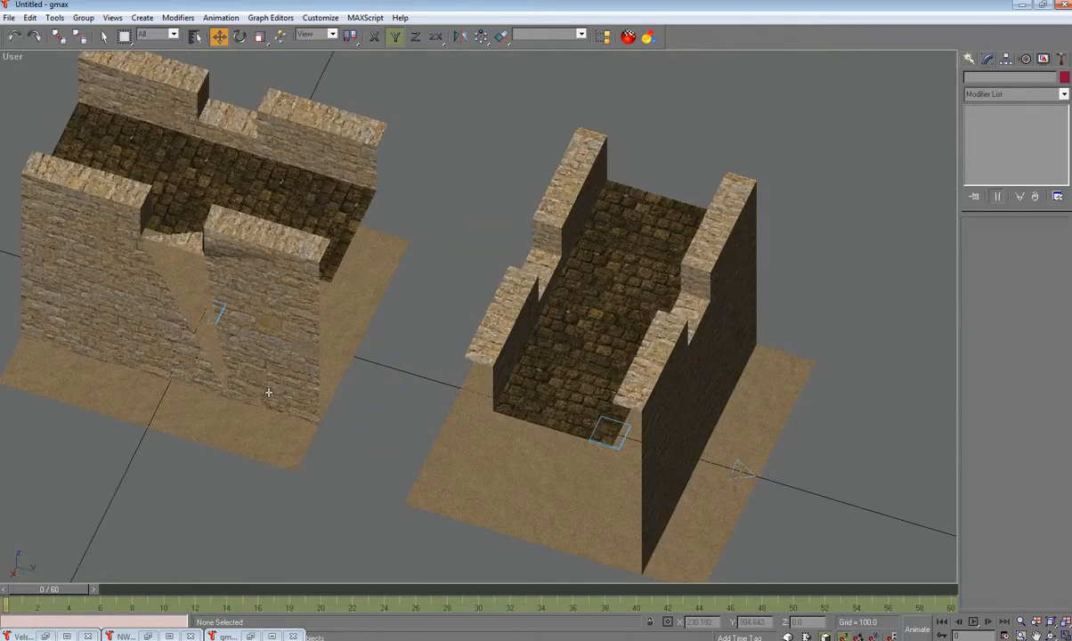
Step: Select the left tile's AuroraBase helper, showing model name ttd01_w01_01, and zoom in
{"action": "left_click", "coordinate": [216, 319]}
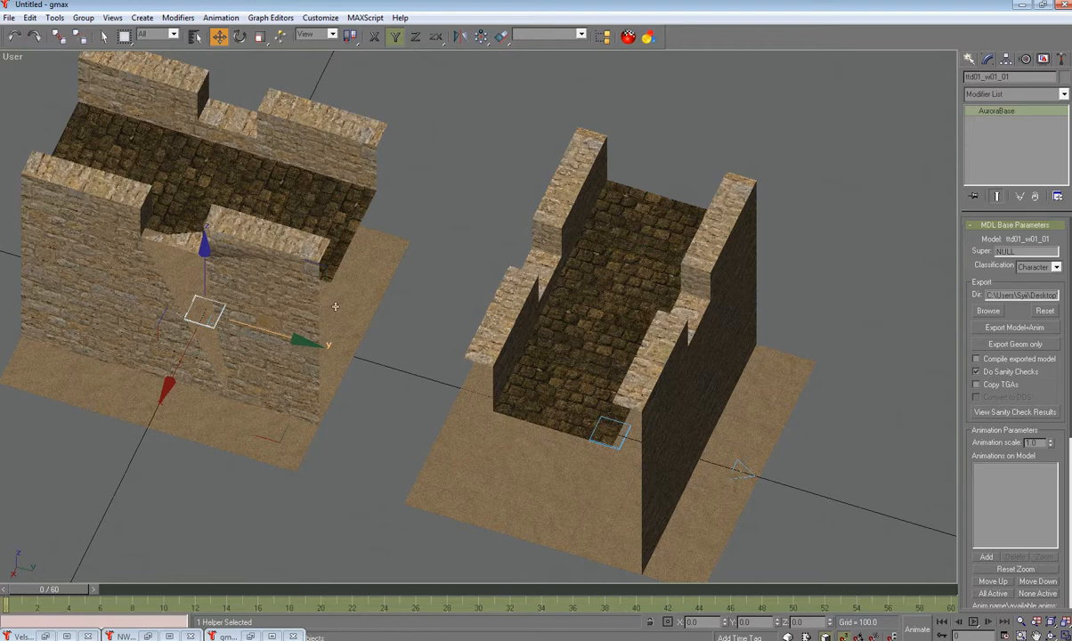
{"action": "scroll", "coordinate": [424, 268], "scroll_direction": "up", "scroll_amount": 2}
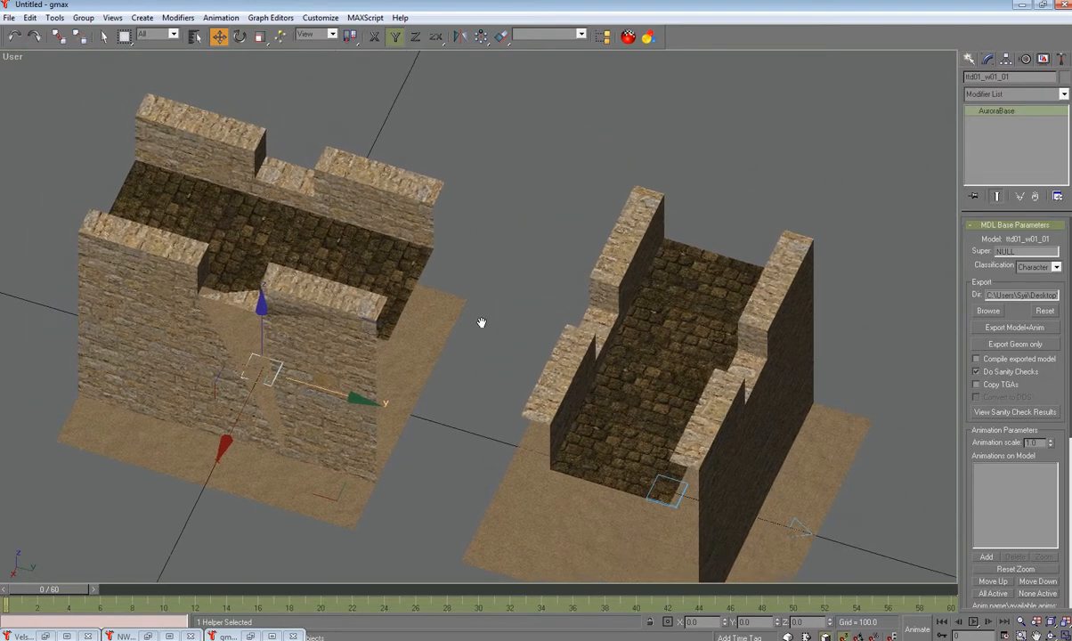